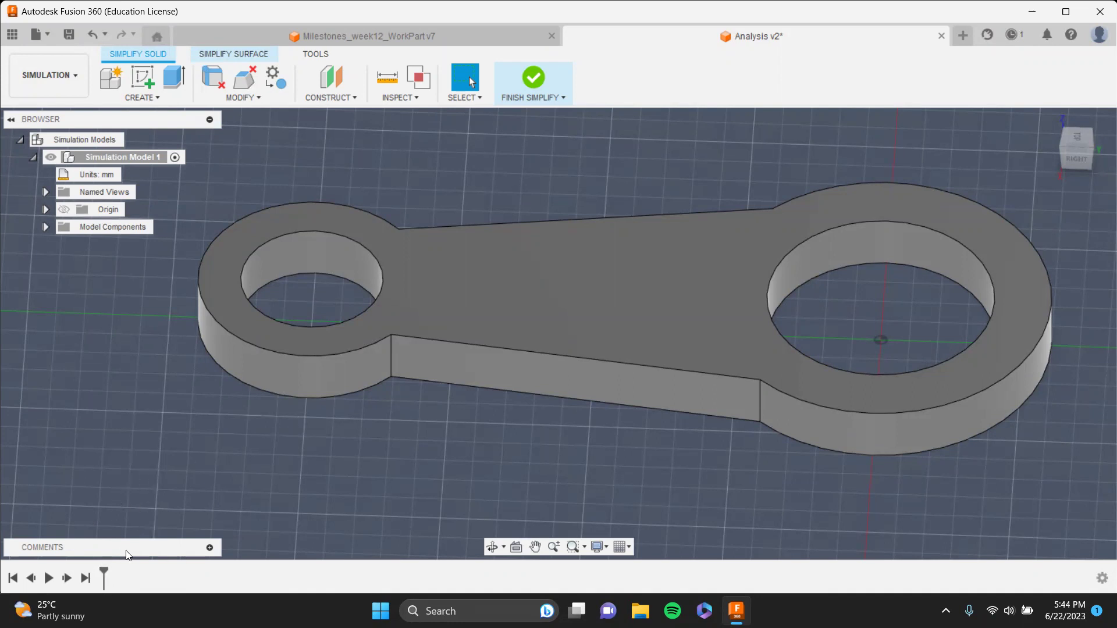
- Finish simplifying the simulation model and return to the static stress study setup
click(533, 93)
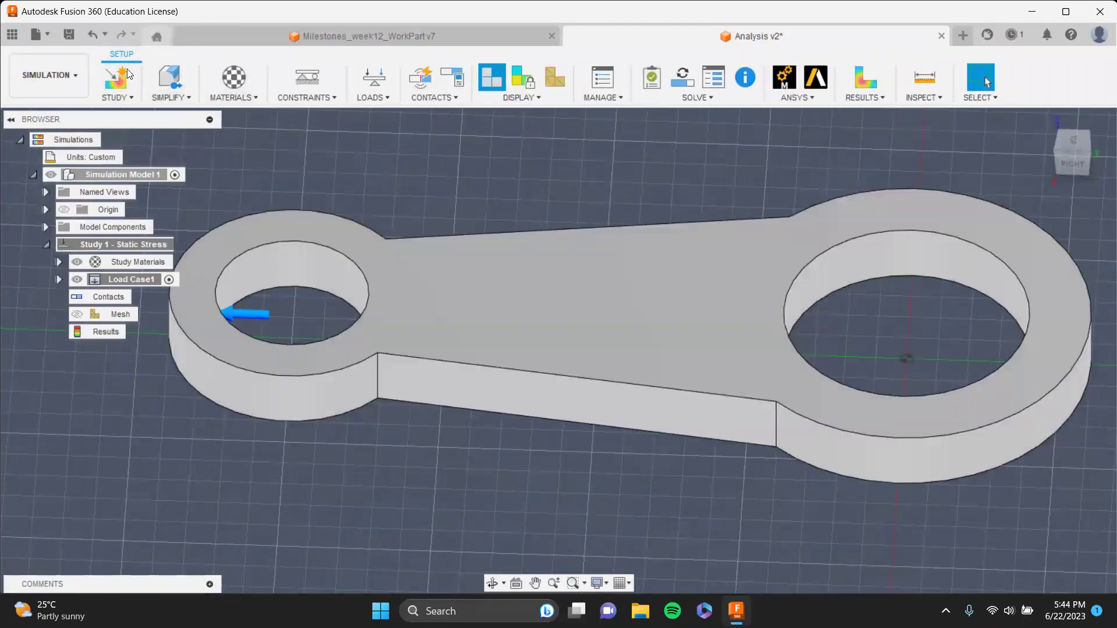
click(164, 74)
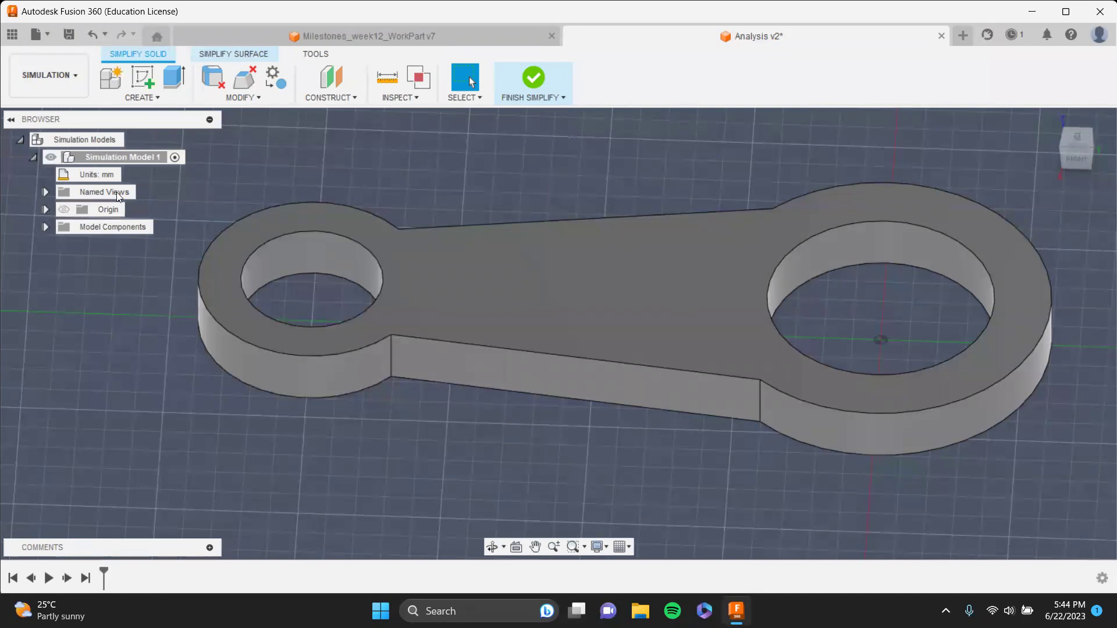
click(543, 79)
mouse_move(686, 375)
middle_down()
mouse_move(640, 394)
mouse_move(720, 375)
middle_up()
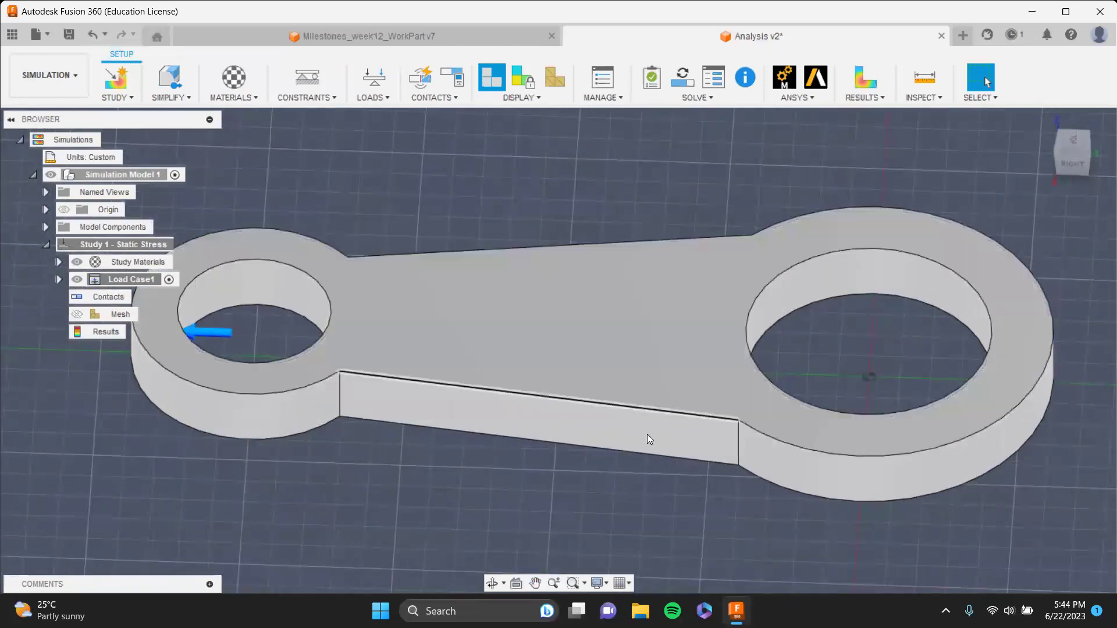
shift+middle_drag(1081, 322, 862, 395)
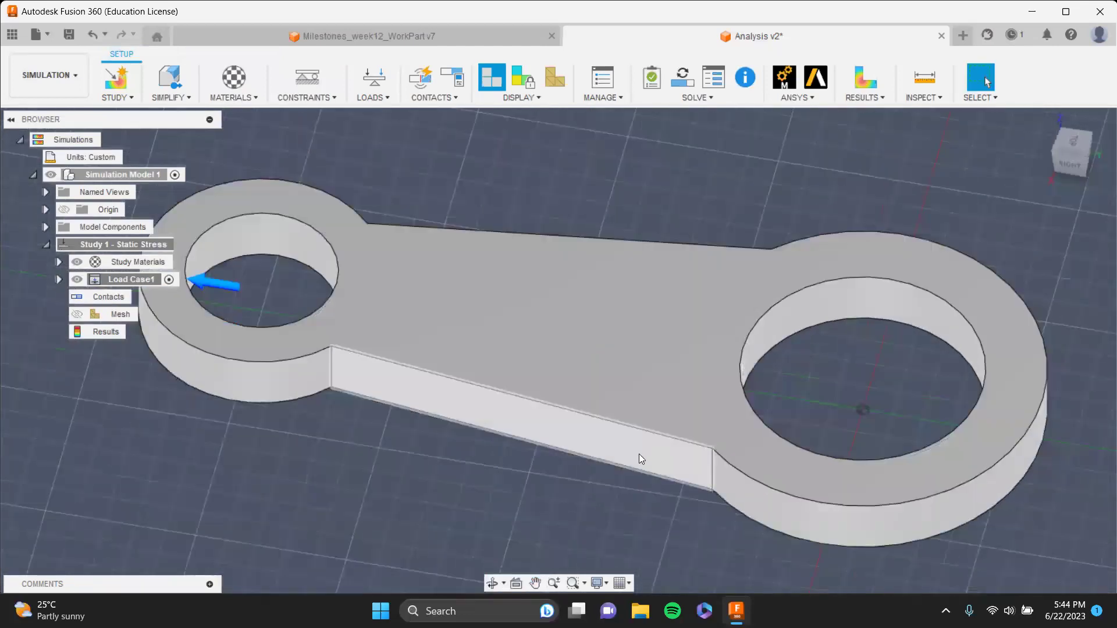
right_click(125, 315)
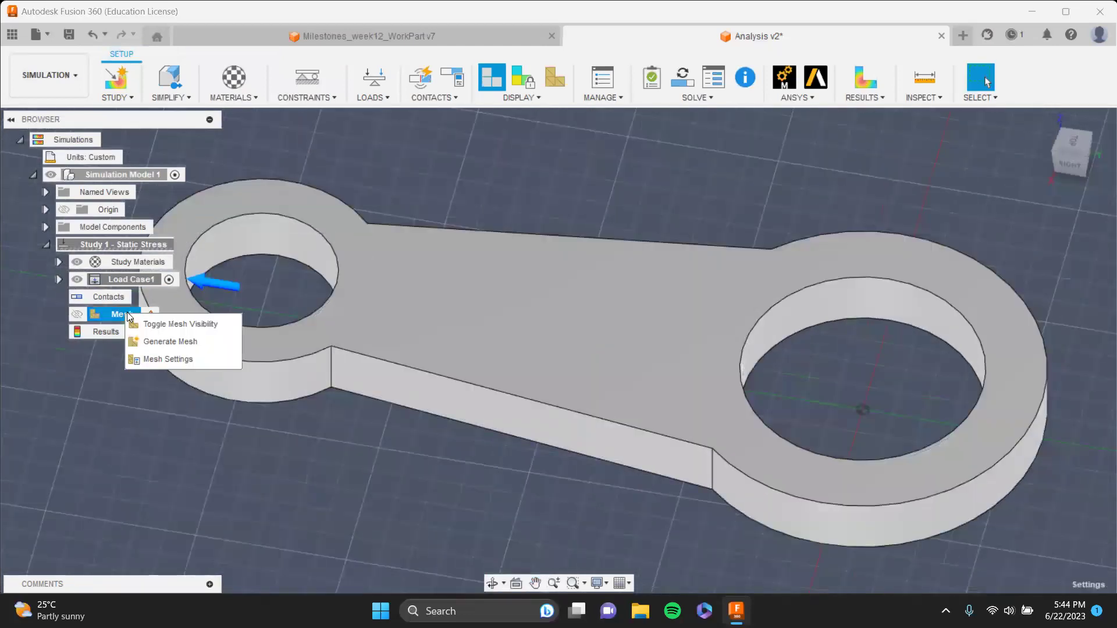
click(125, 385)
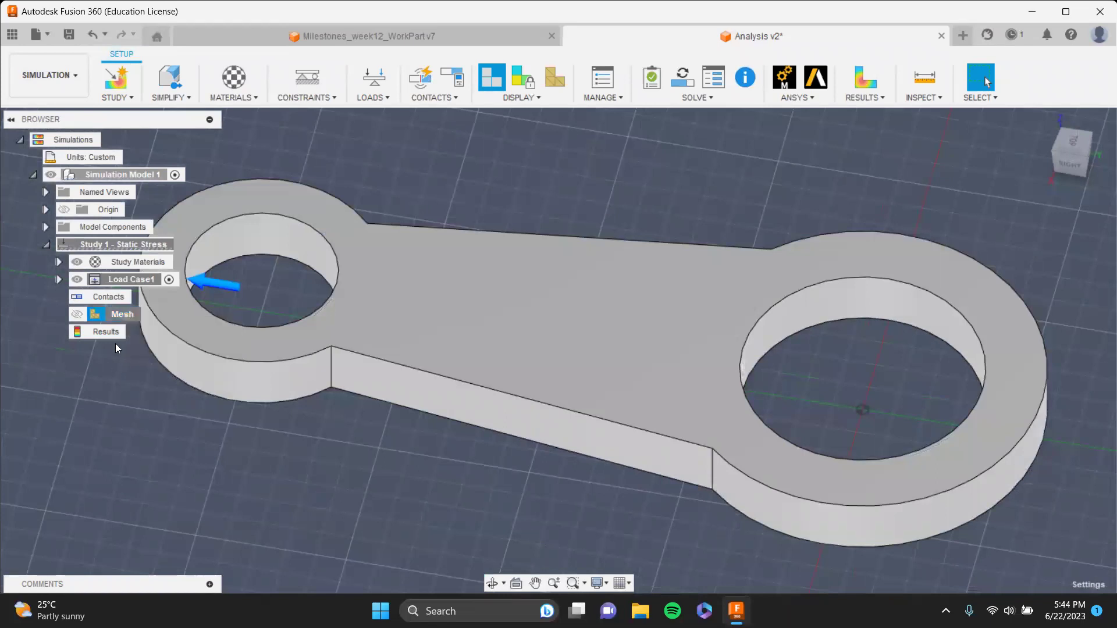
right_click(122, 315)
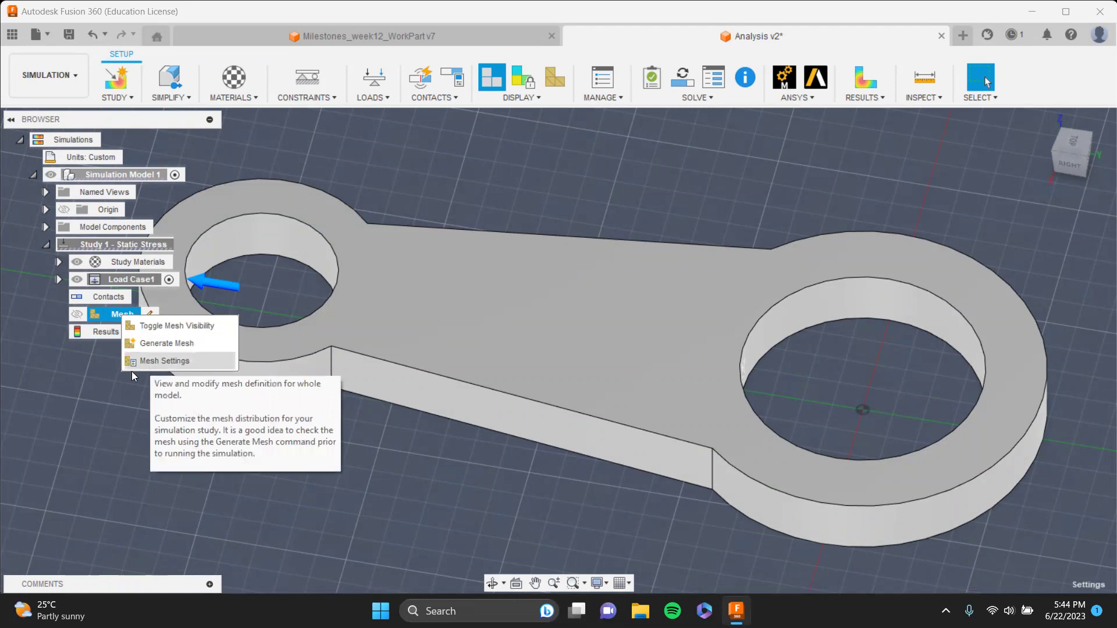
click(86, 424)
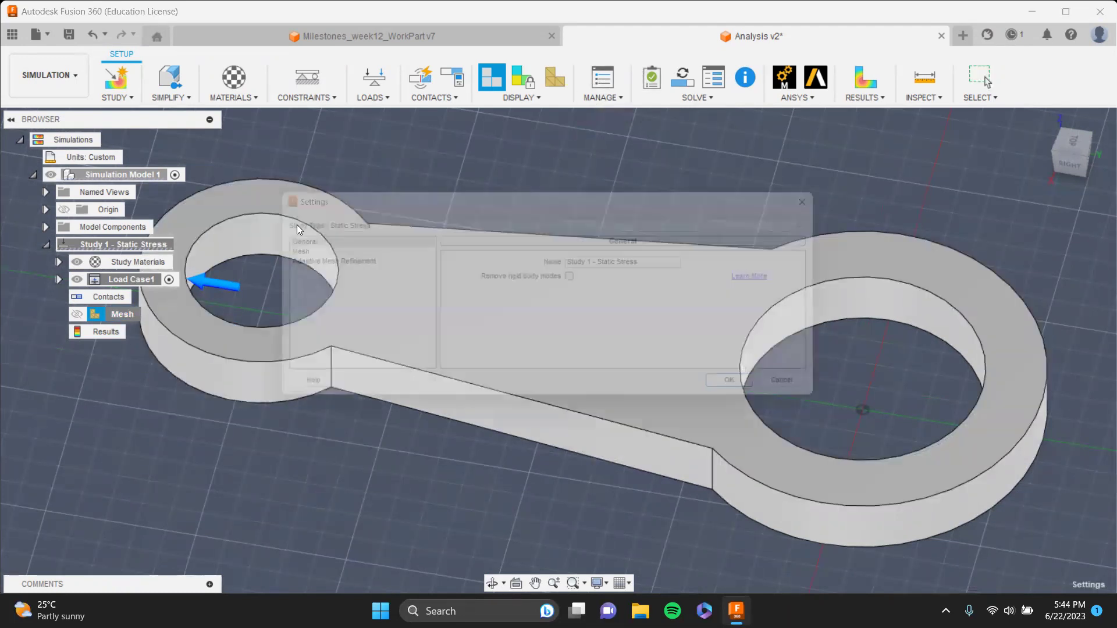
click(294, 250)
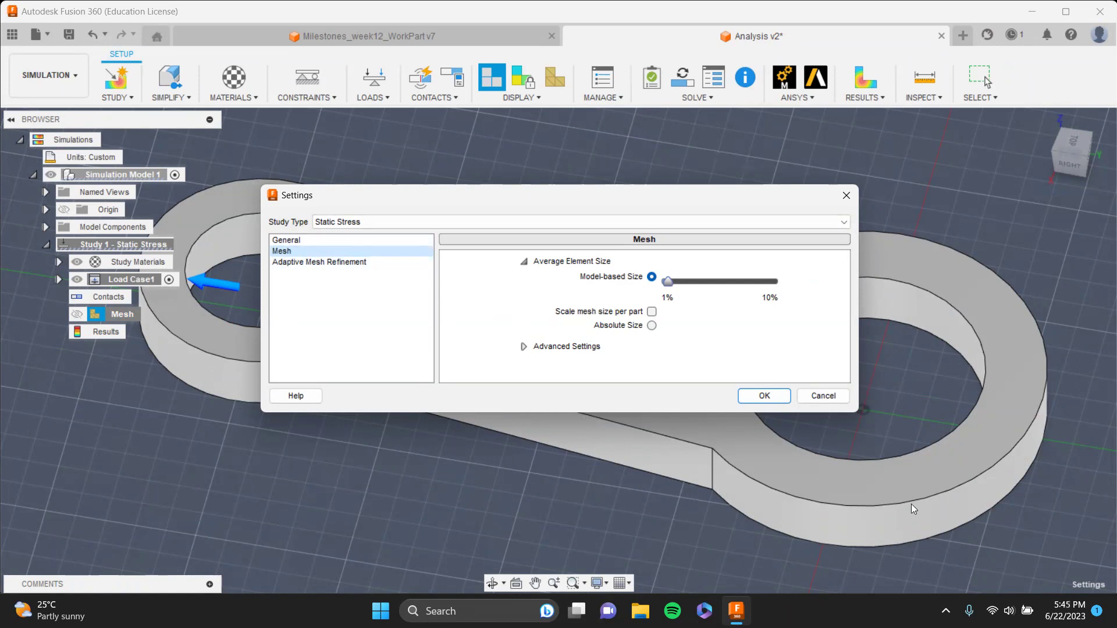
click(822, 397)
- Set the mesh's model-based average element size to 10%
right_click(120, 317)
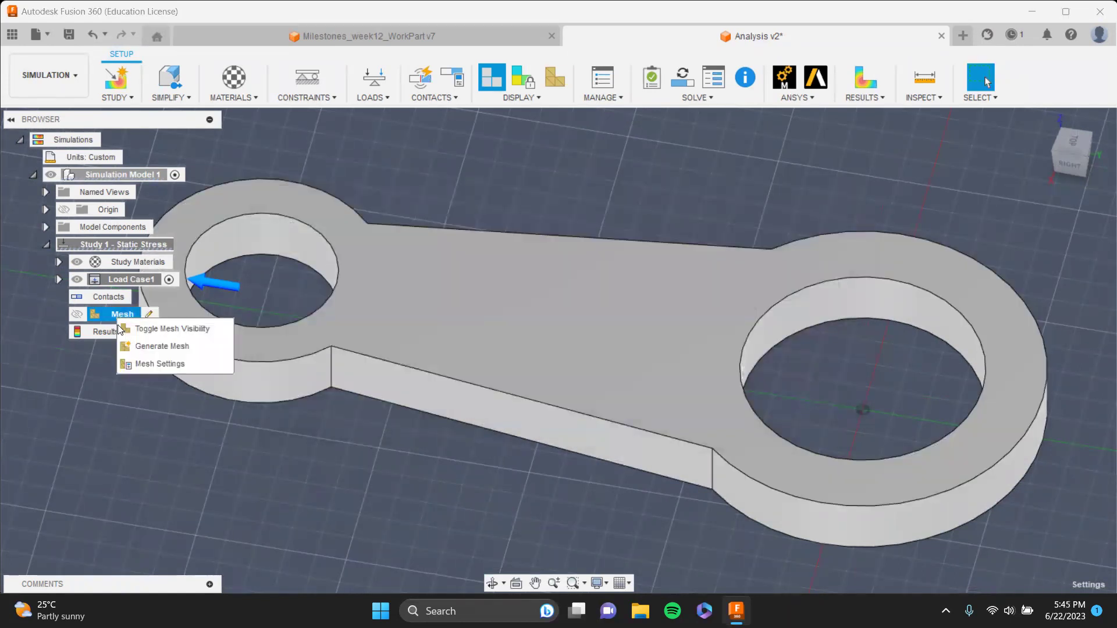
click(138, 365)
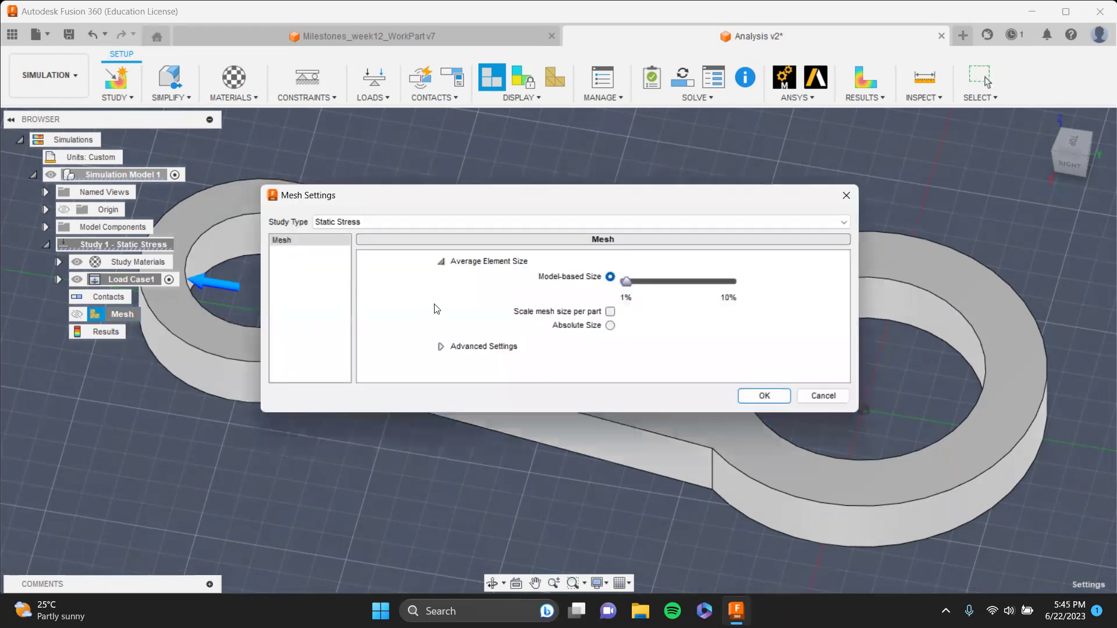
drag(364, 200, 339, 126)
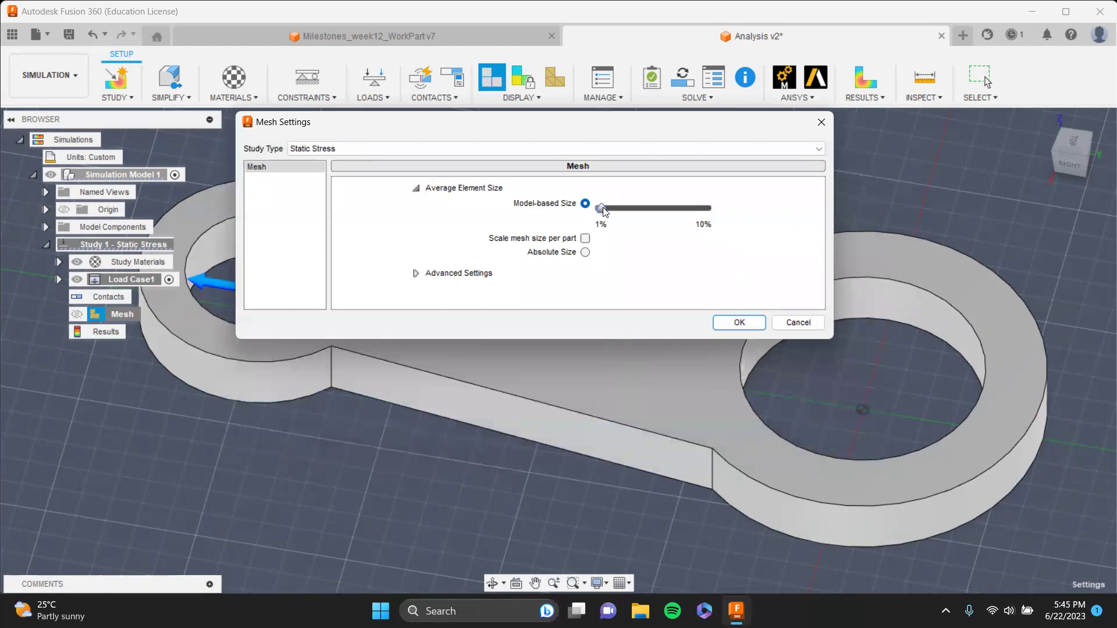
mouse_move(602, 214)
drag(602, 214, 710, 209)
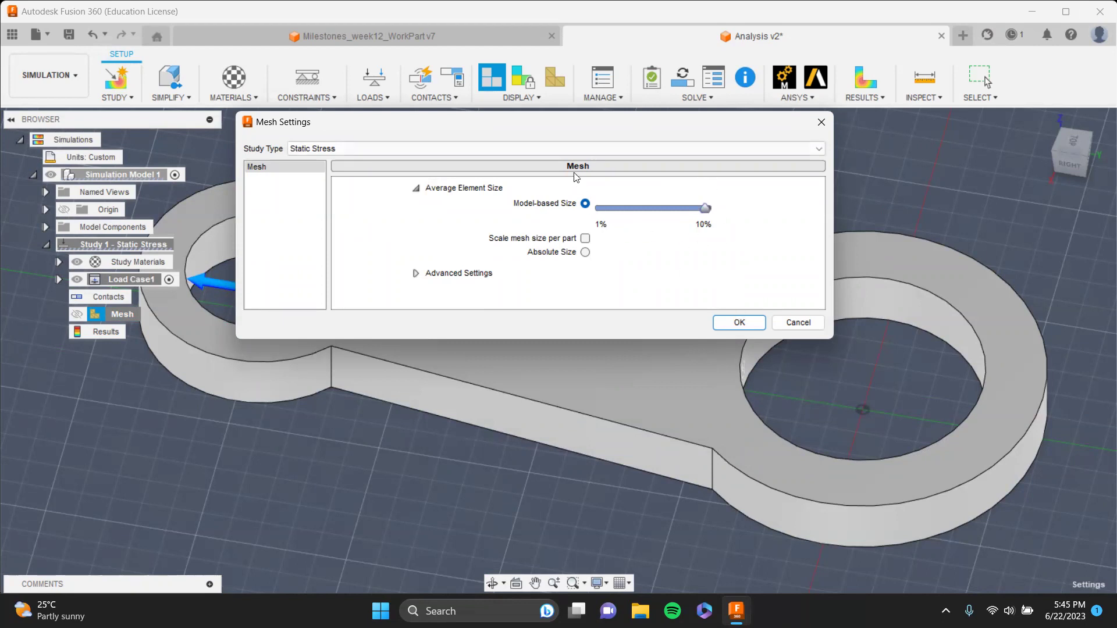
click(738, 323)
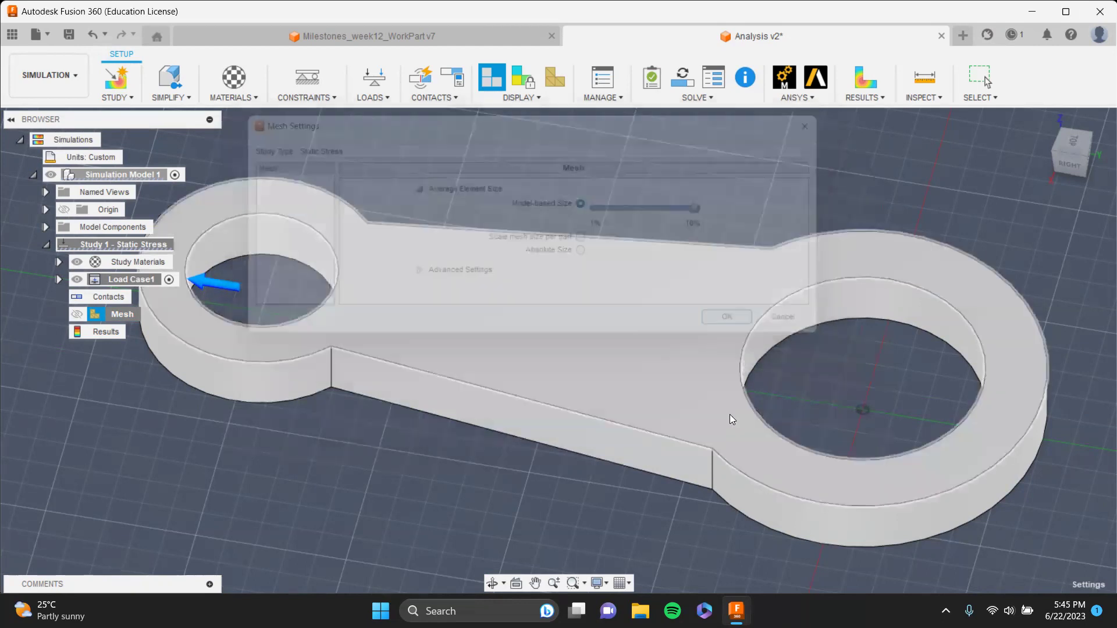
- Generate the mesh for the static stress study with the coarse element size
click(149, 314)
right_click(148, 314)
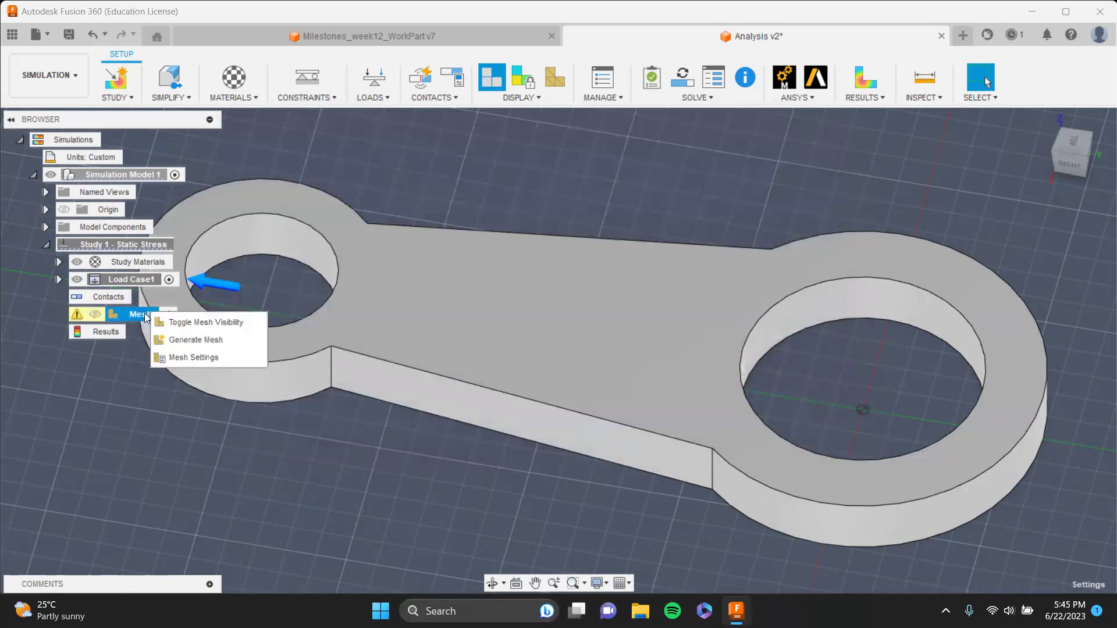
click(174, 344)
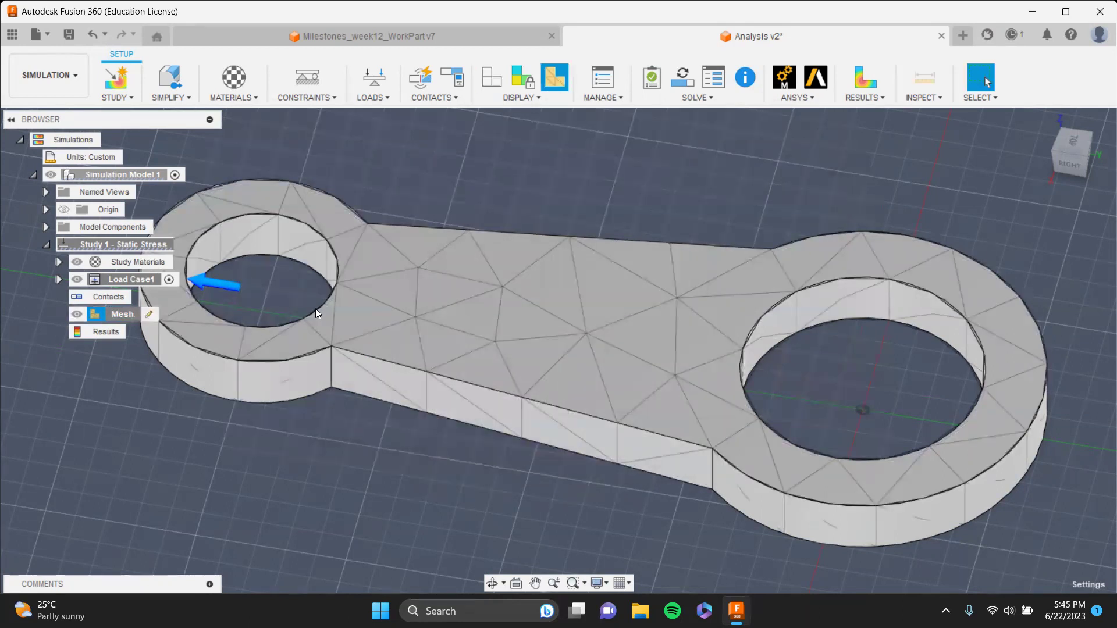
- Switch the mesh's average element size to an absolute size of 10 mm and regenerate the mesh
shift+middle_drag(853, 453, 763, 115)
click(604, 78)
click(349, 251)
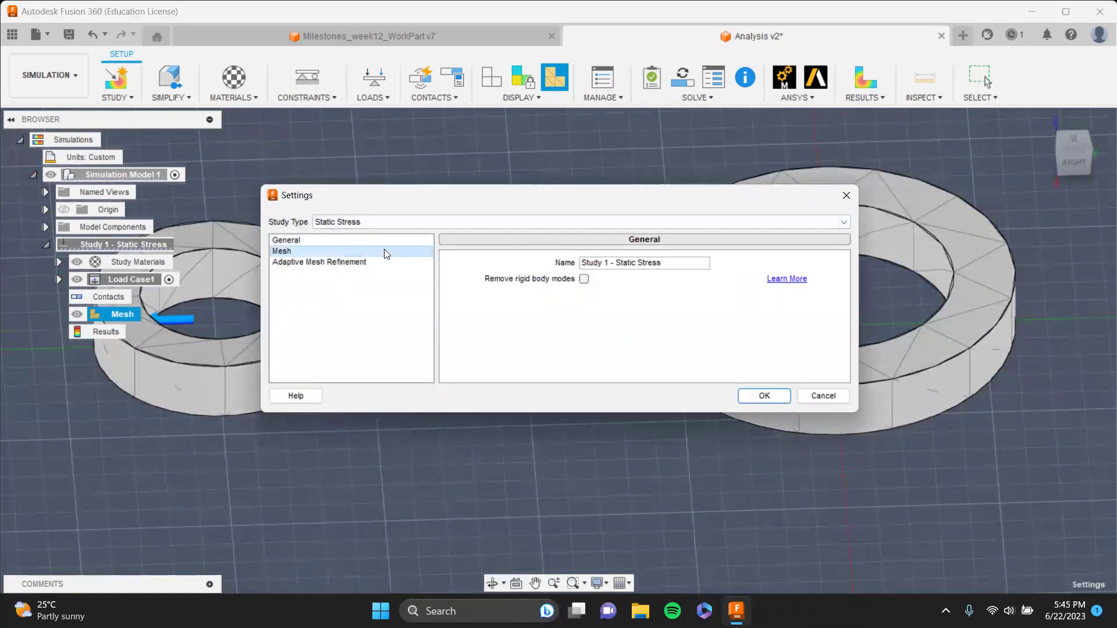
click(847, 195)
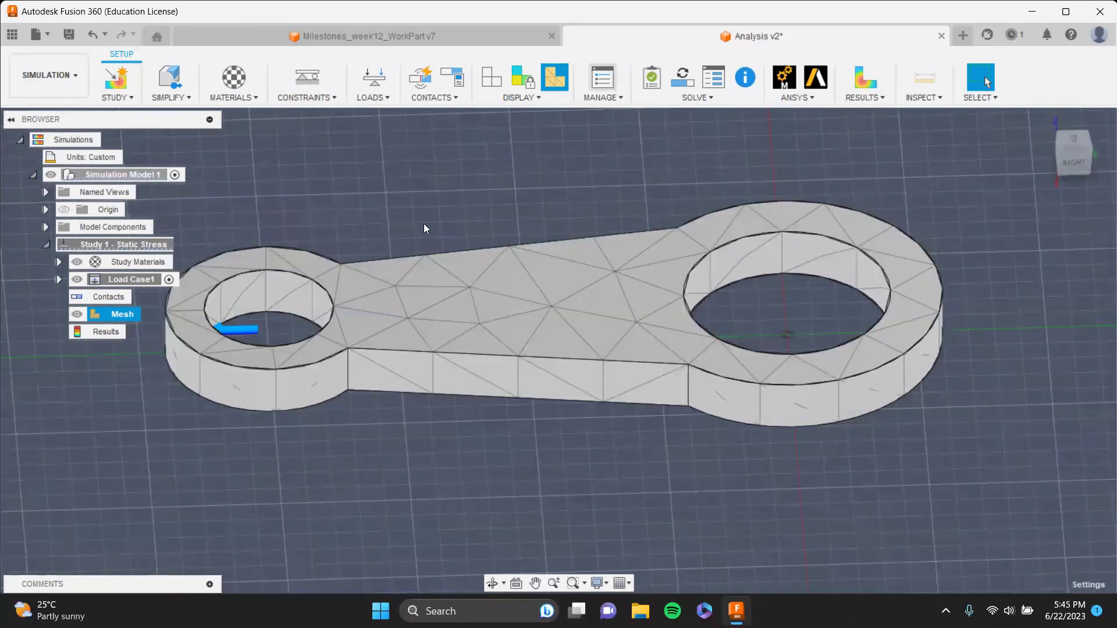
click(326, 252)
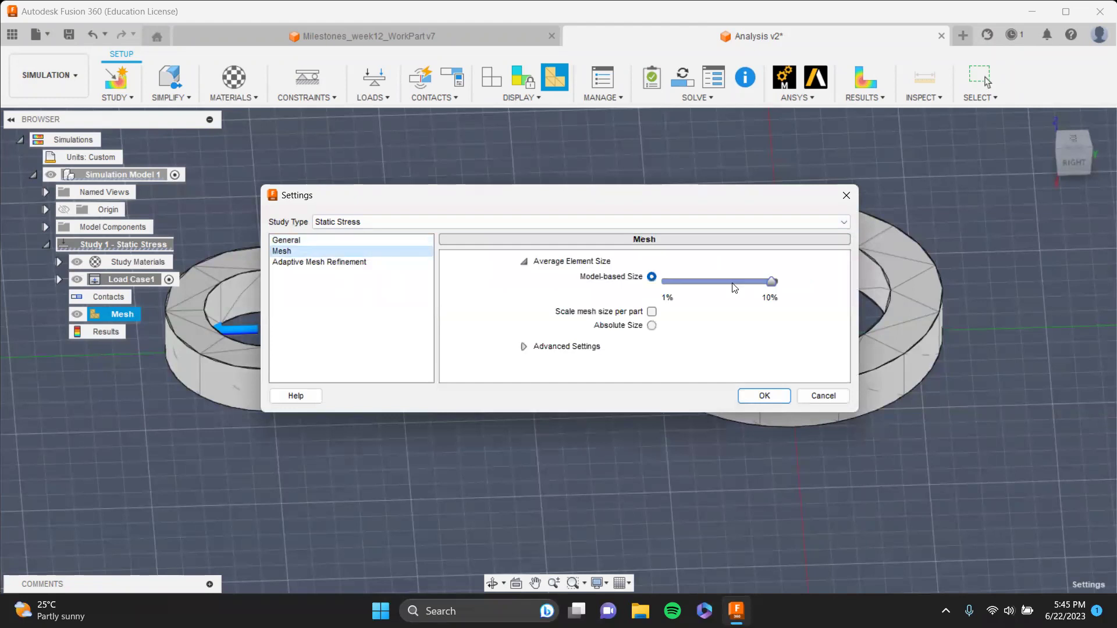
click(650, 326)
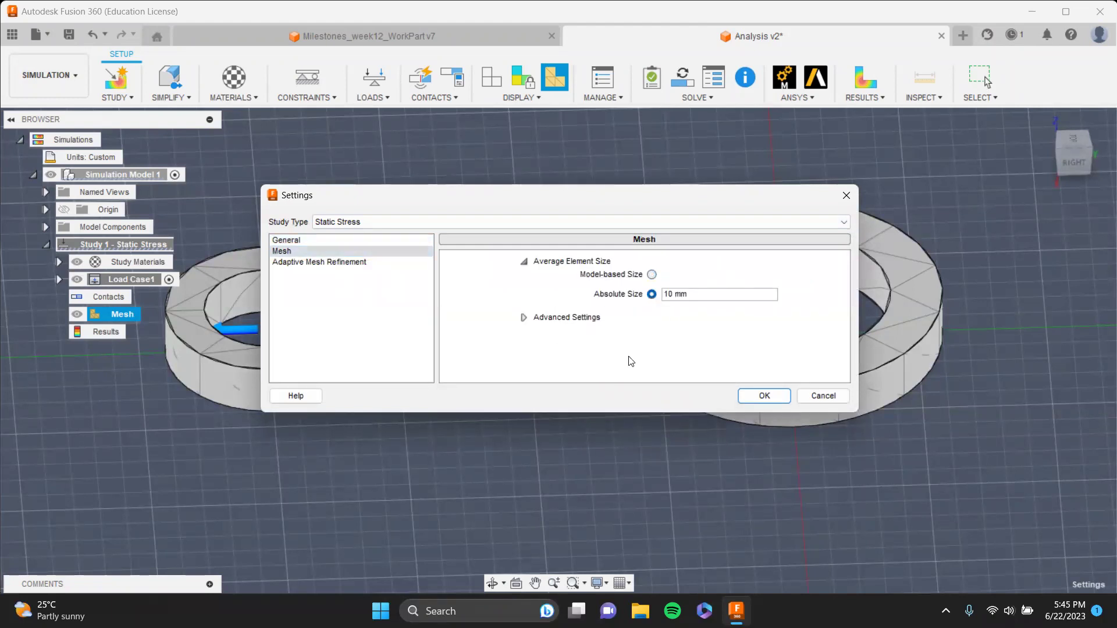
click(764, 396)
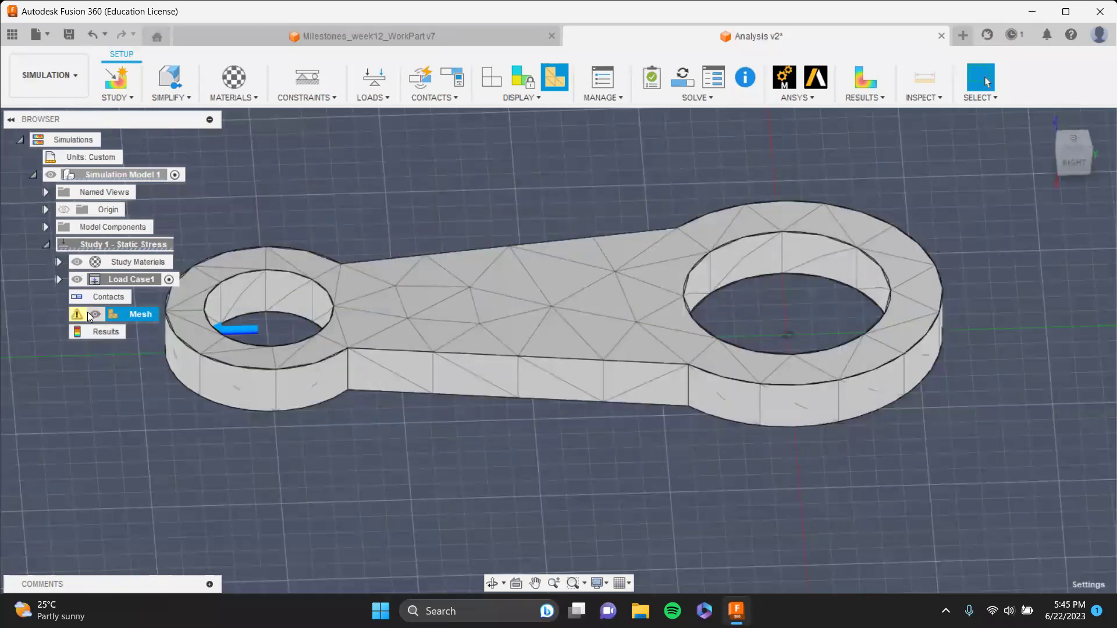
right_click(88, 312)
click(133, 341)
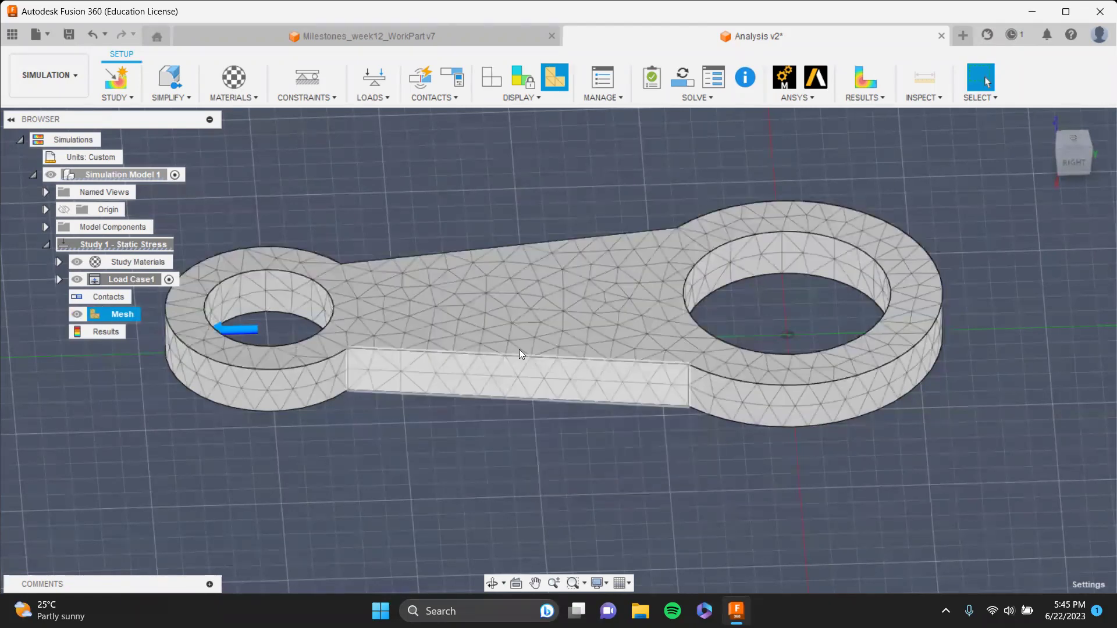
- Examine from the right view how the mesh elements are layered through the thickness of the link's straight side face
scroll(539, 345, up, 3)
shift+middle_drag(540, 348, 578, 337)
click(1074, 153)
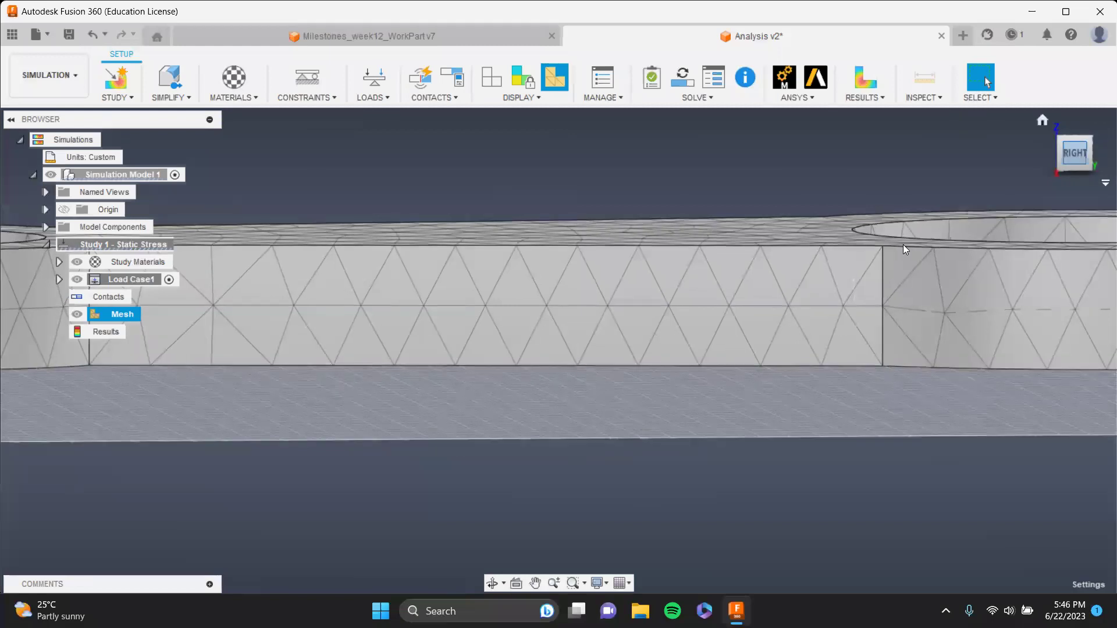
scroll(446, 214, up, 5)
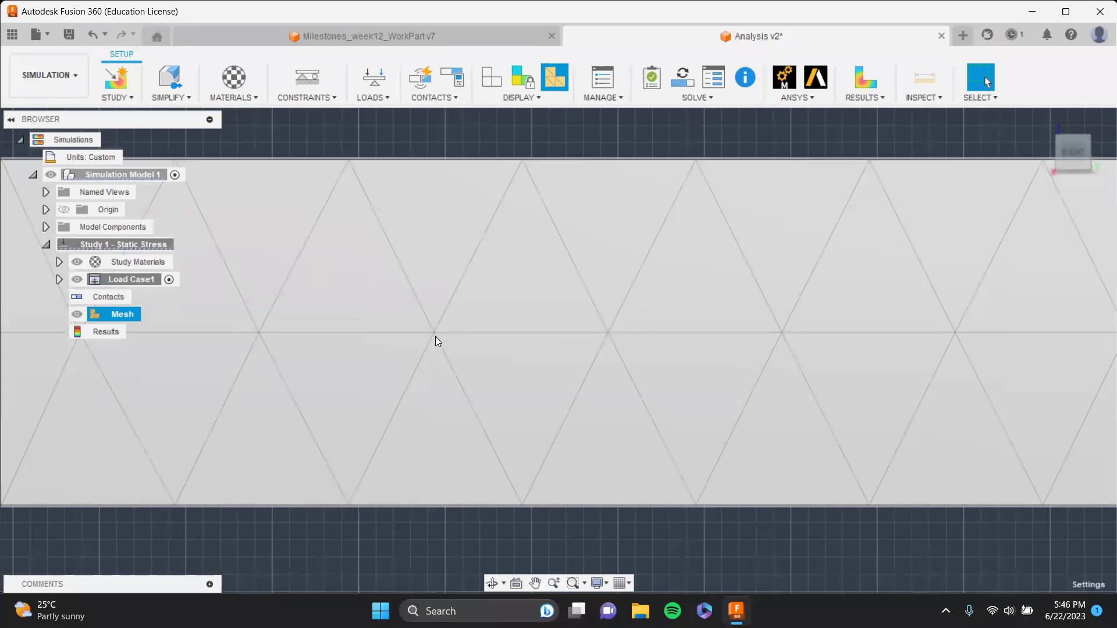
scroll(624, 329, down, 5)
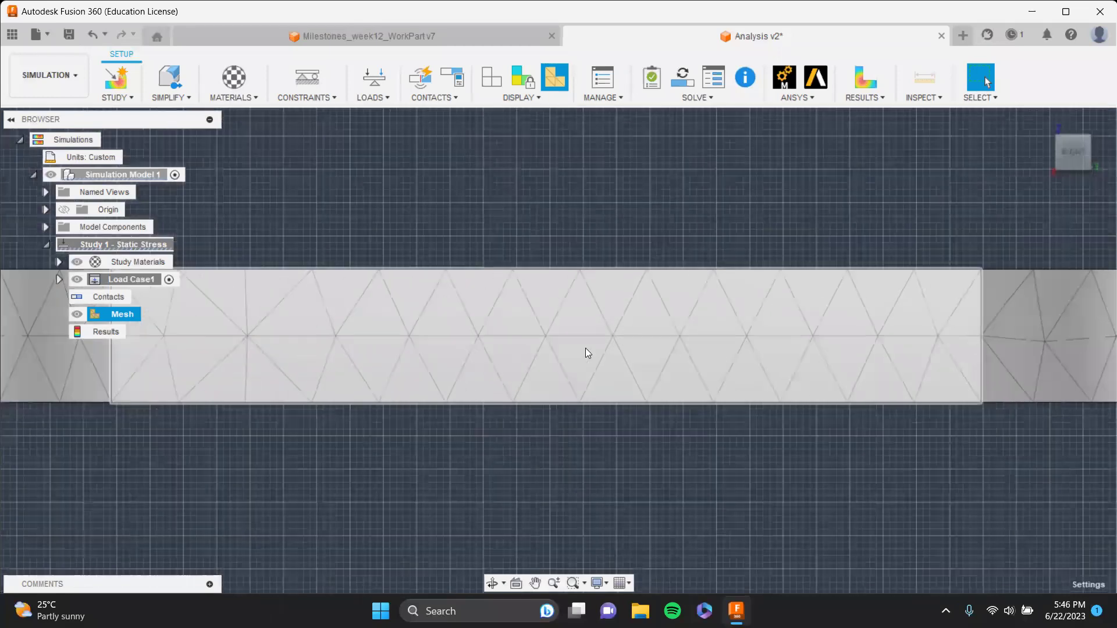
scroll(486, 297, up, 5)
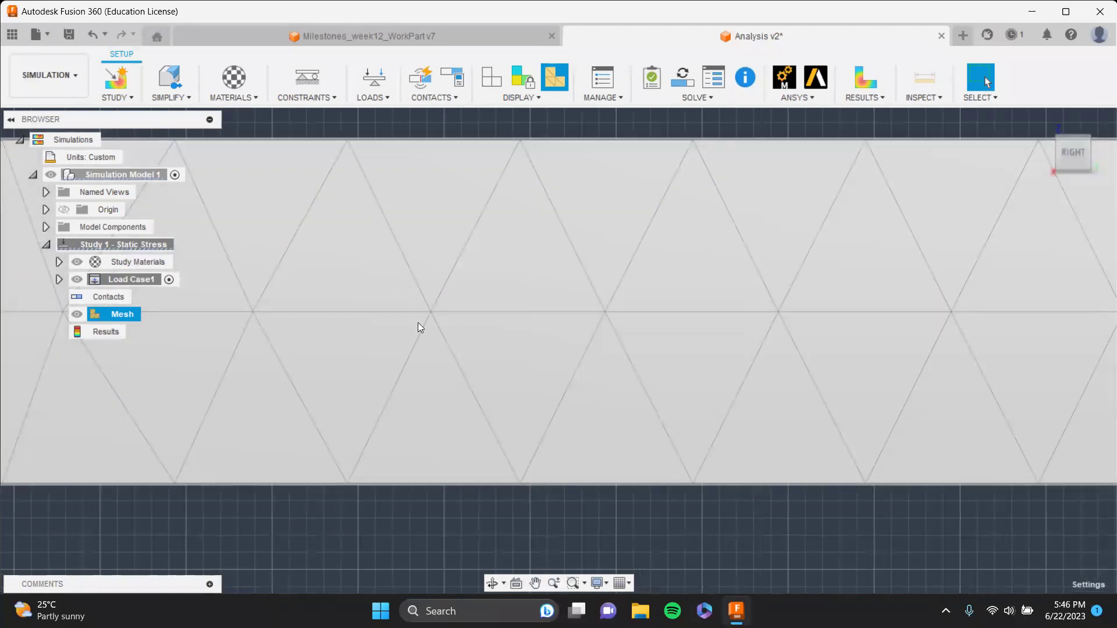
scroll(542, 417, down, 5)
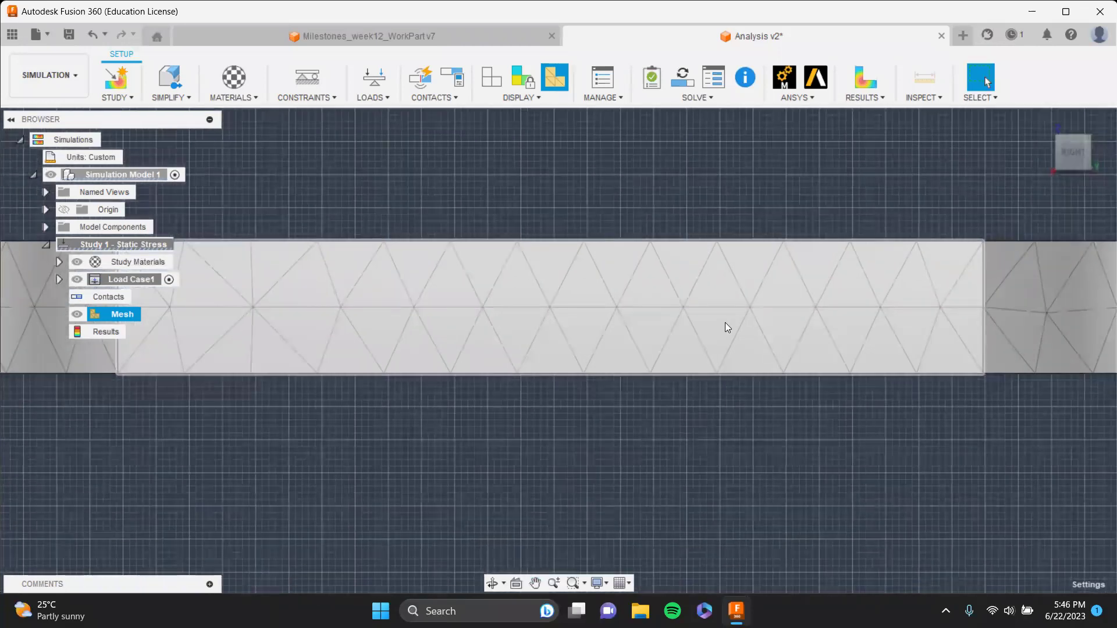
shift+middle_drag(725, 323, 669, 327)
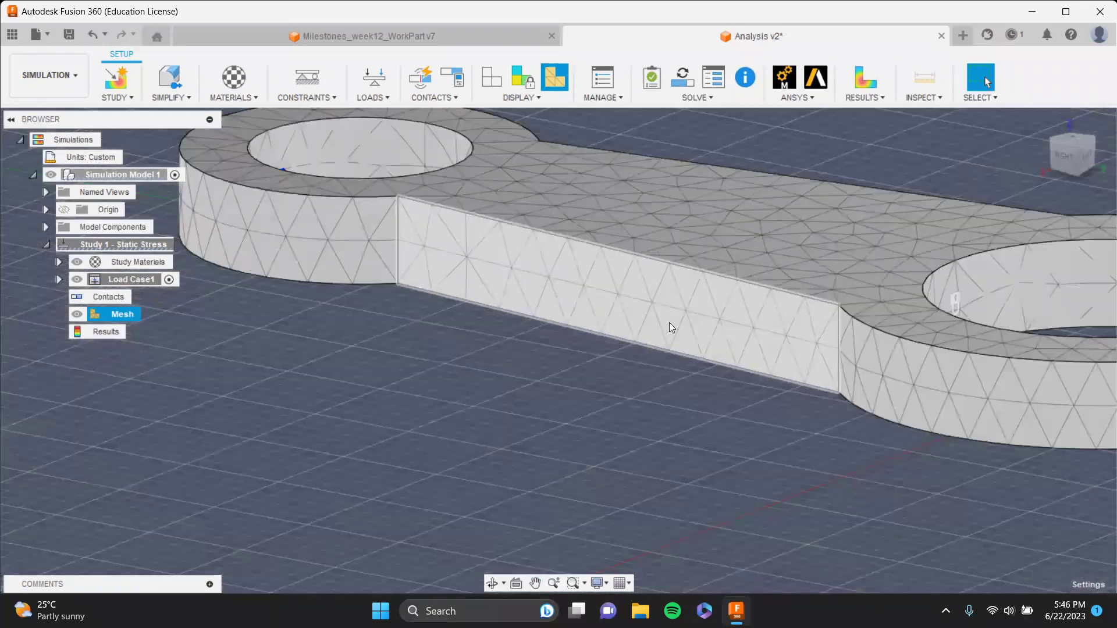
- Switch to the Design workspace and show the link's side face in the right view
click(46, 81)
click(68, 114)
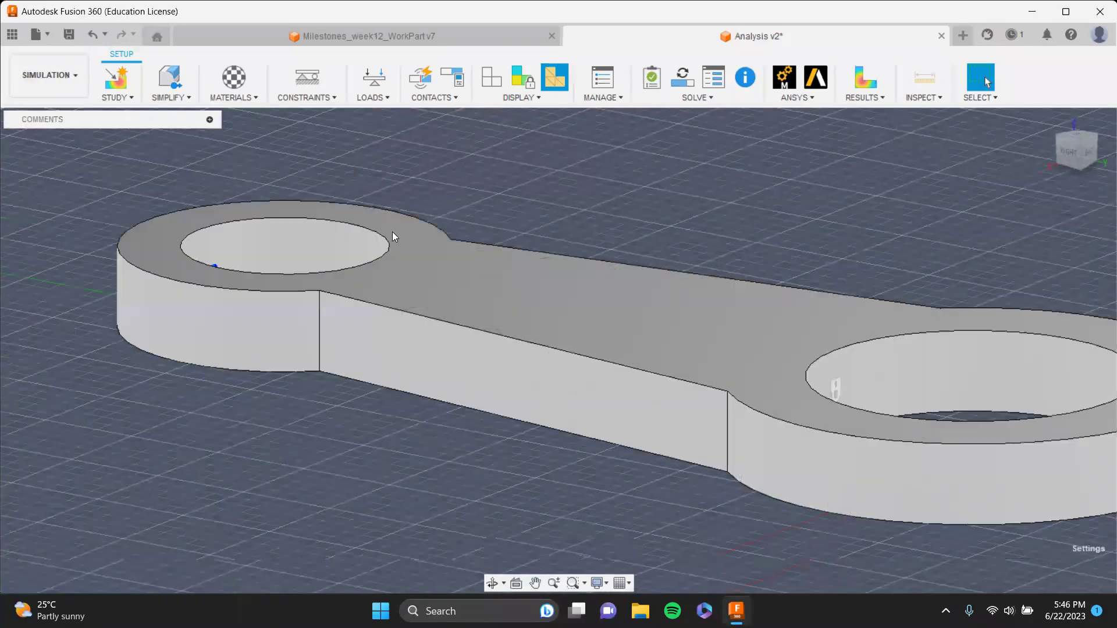
shift+middle_drag(668, 382, 553, 321)
click(1078, 160)
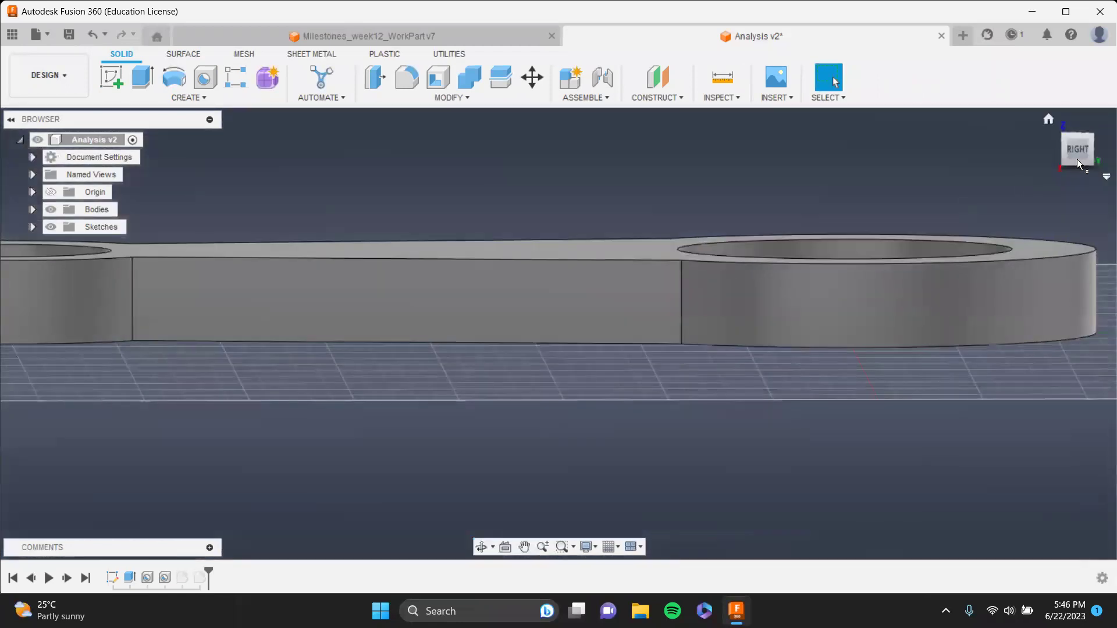
scroll(378, 269, up, 3)
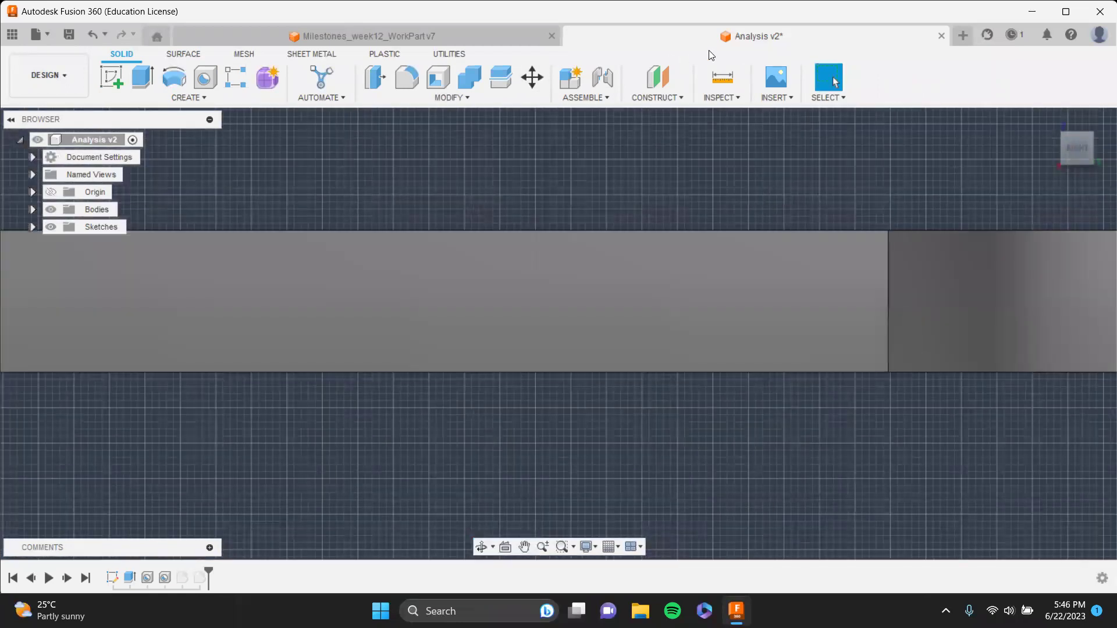
- Measure the link's thickness between the upper and lower edges of its straight side face
click(722, 77)
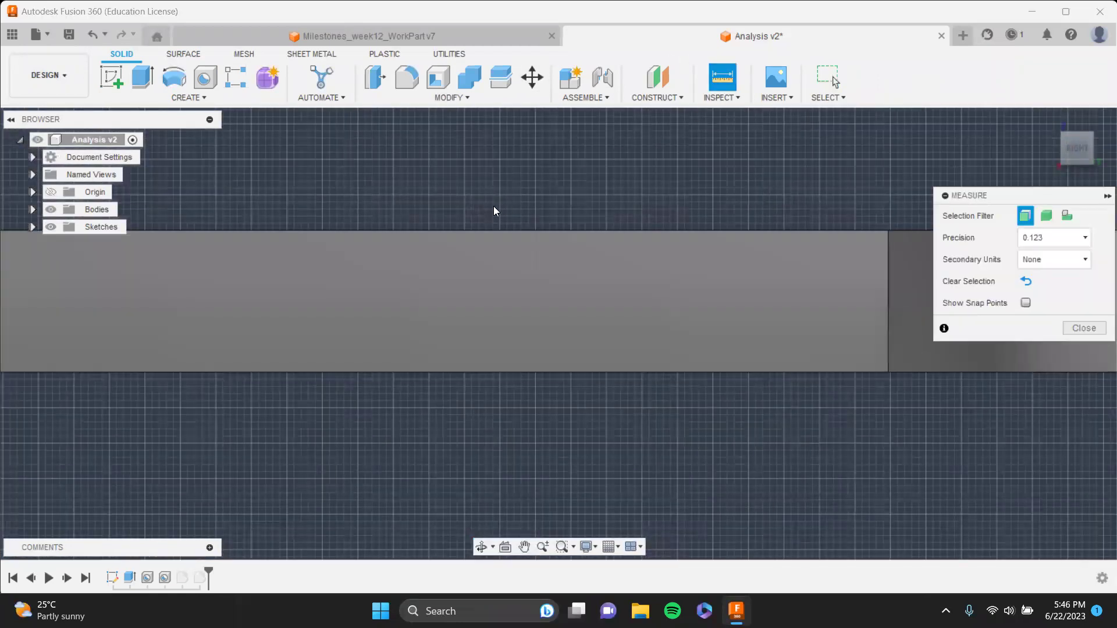
click(475, 257)
click(456, 378)
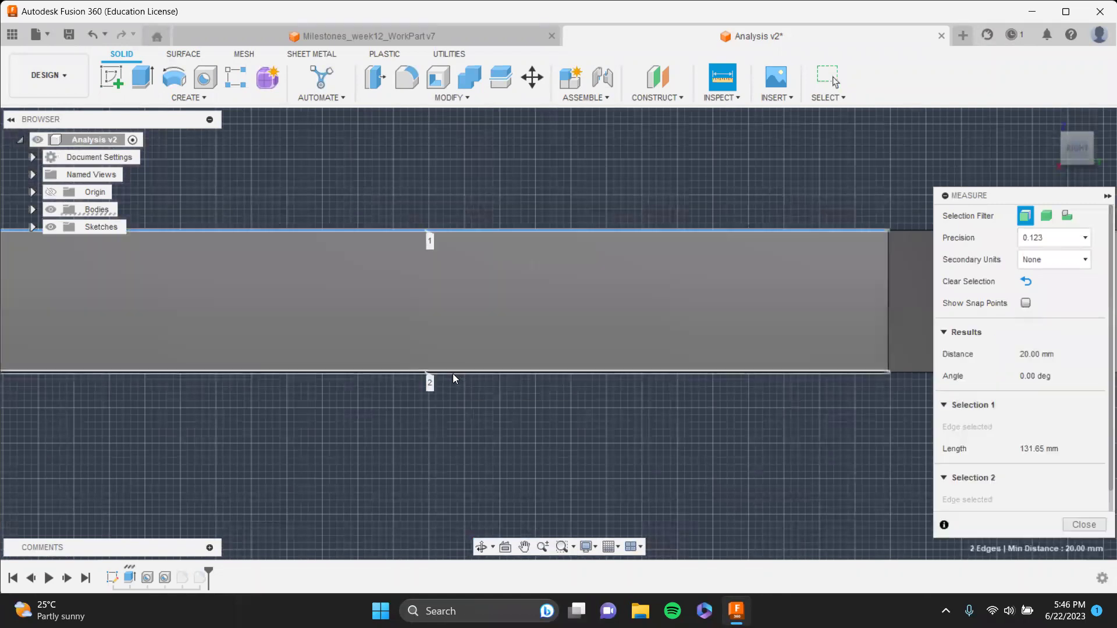
middle_drag(524, 324, 723, 319)
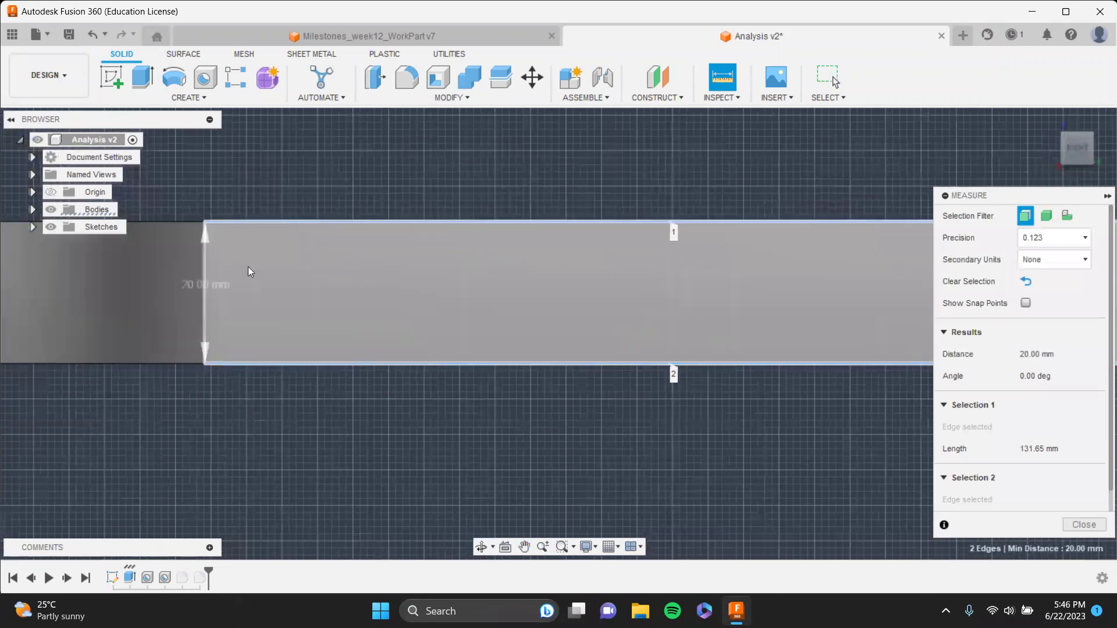
click(1082, 523)
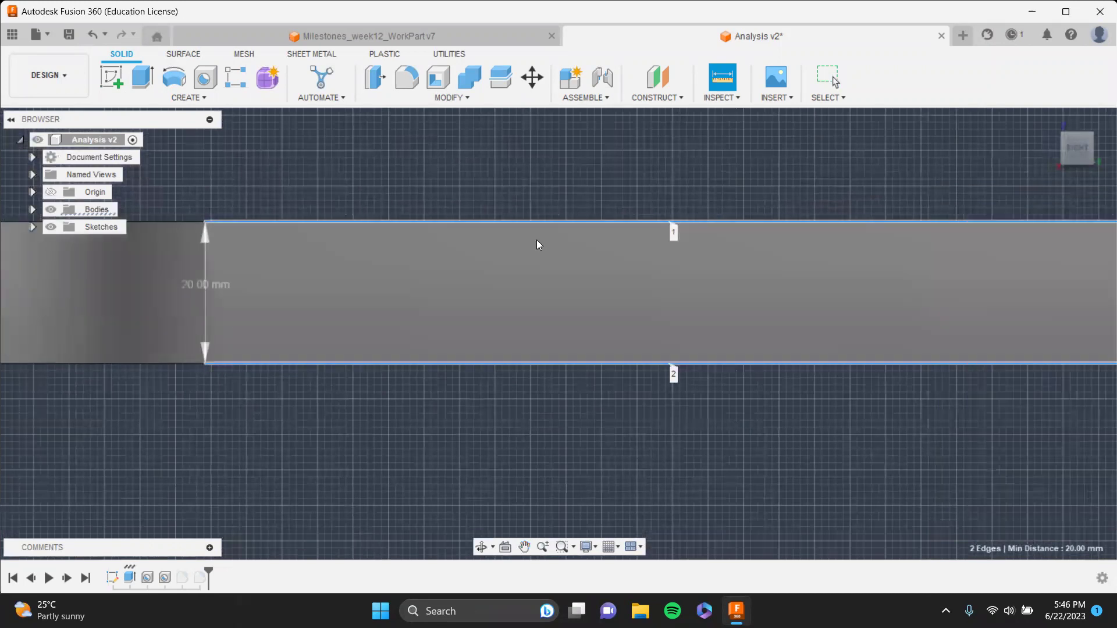
- Return to the Simulation workspace and show the link's mesh at an angle
click(48, 75)
click(58, 214)
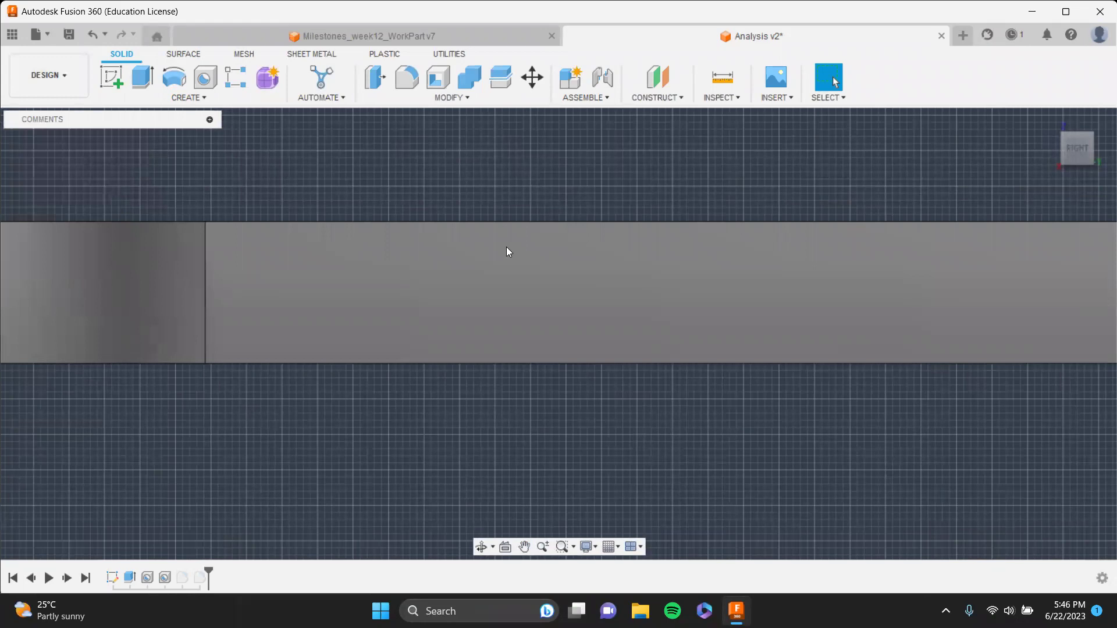
shift+middle_drag(942, 284, 885, 316)
scroll(910, 298, down, 5)
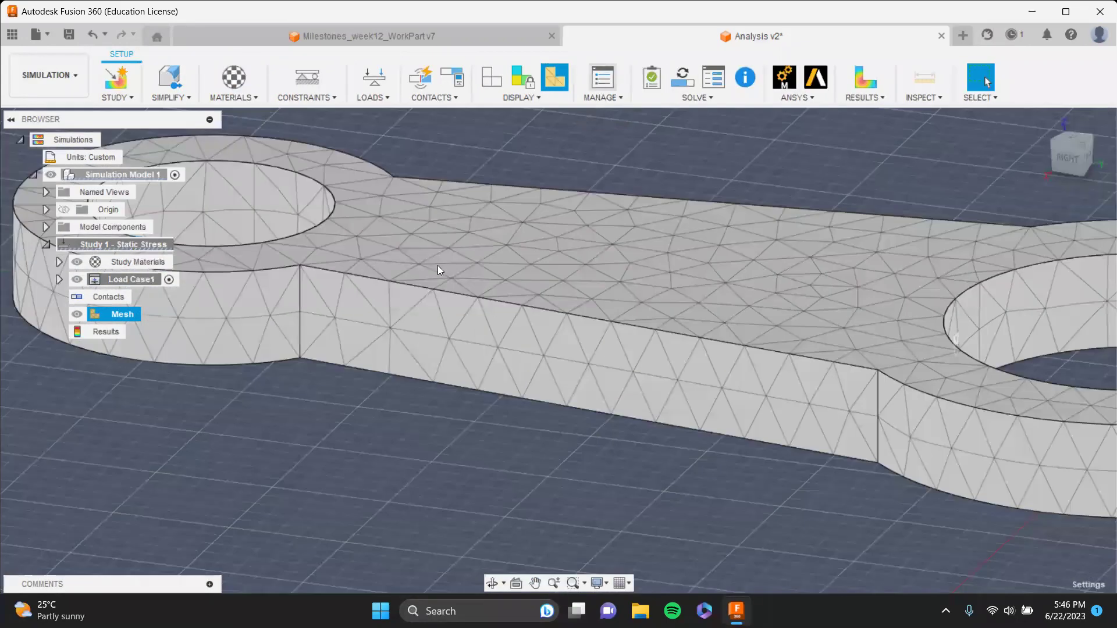
- Set the mesh's absolute element size to 1 mm and try to regenerate the mesh
click(602, 77)
click(349, 250)
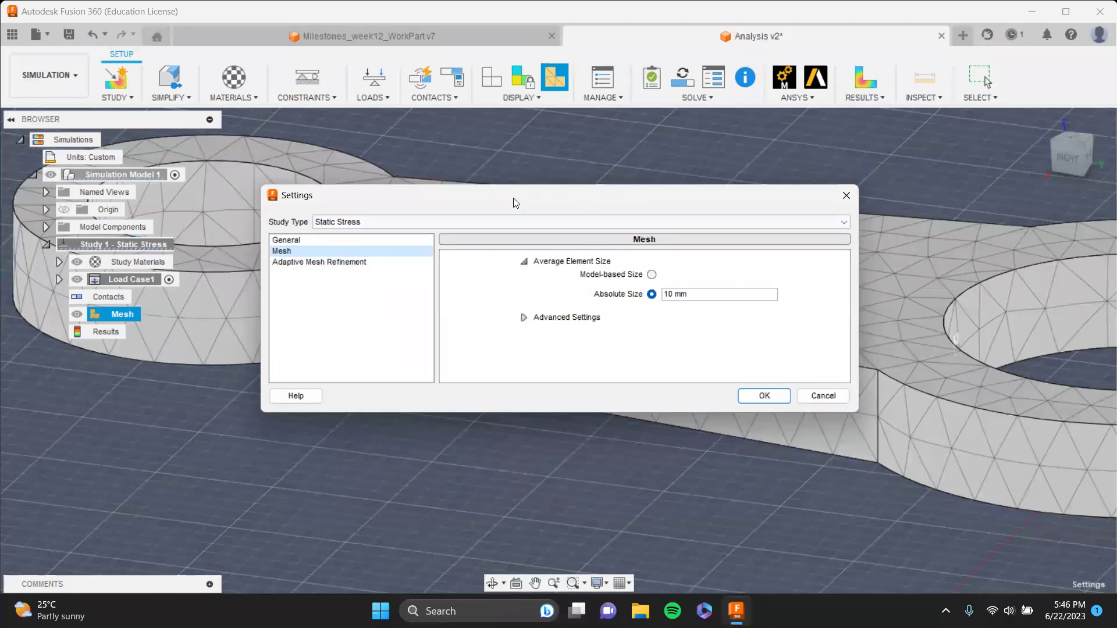
text(0)
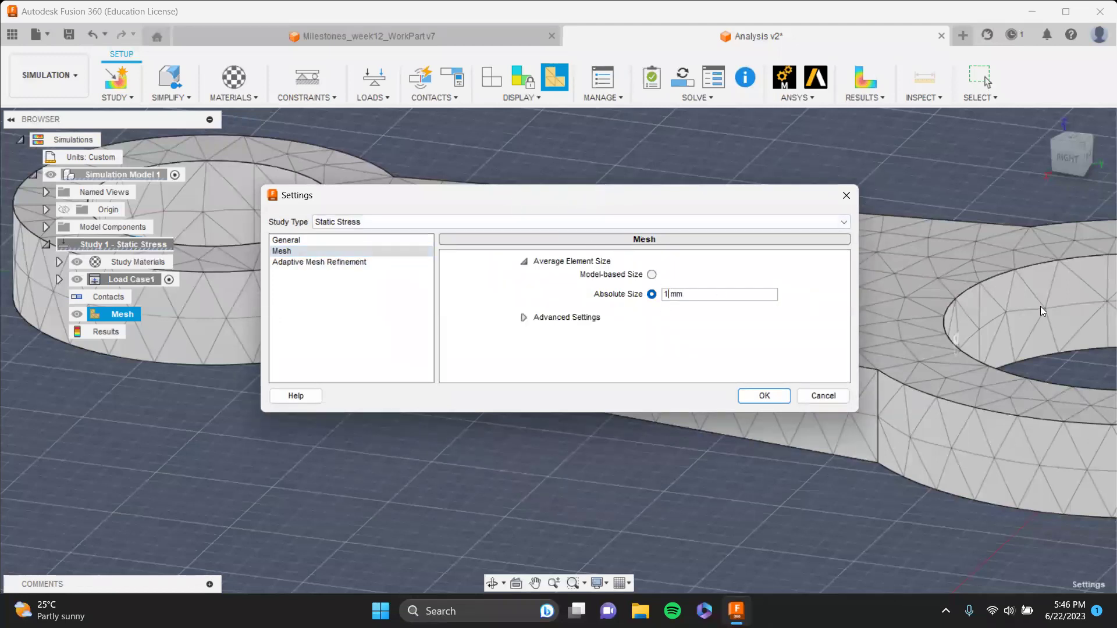
key(Return)
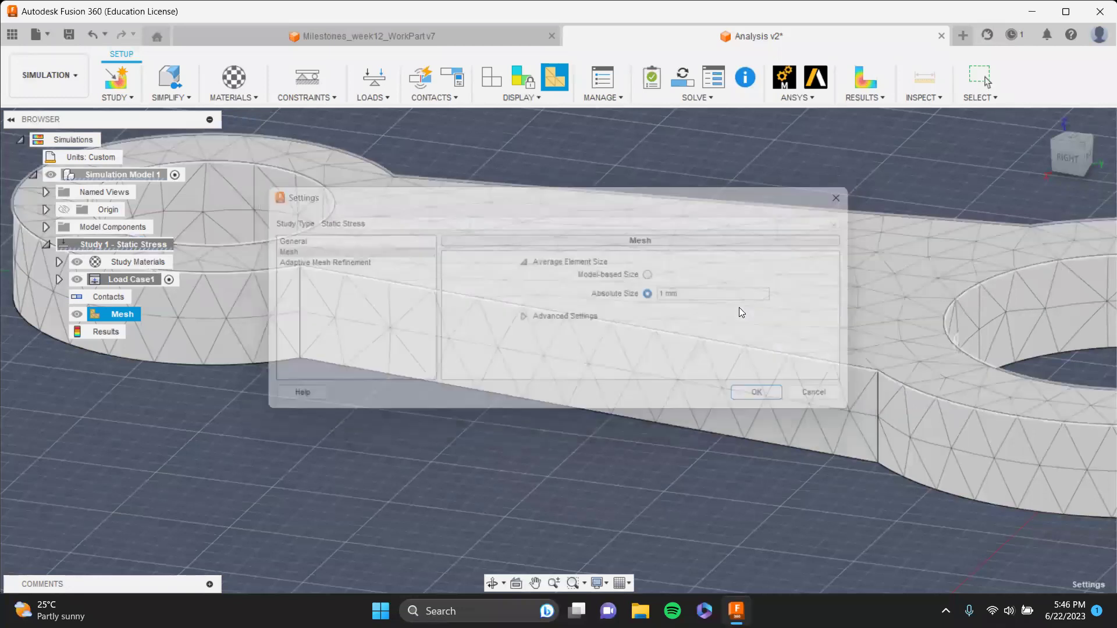
scroll(494, 314, up, 5)
scroll(494, 315, up, 4)
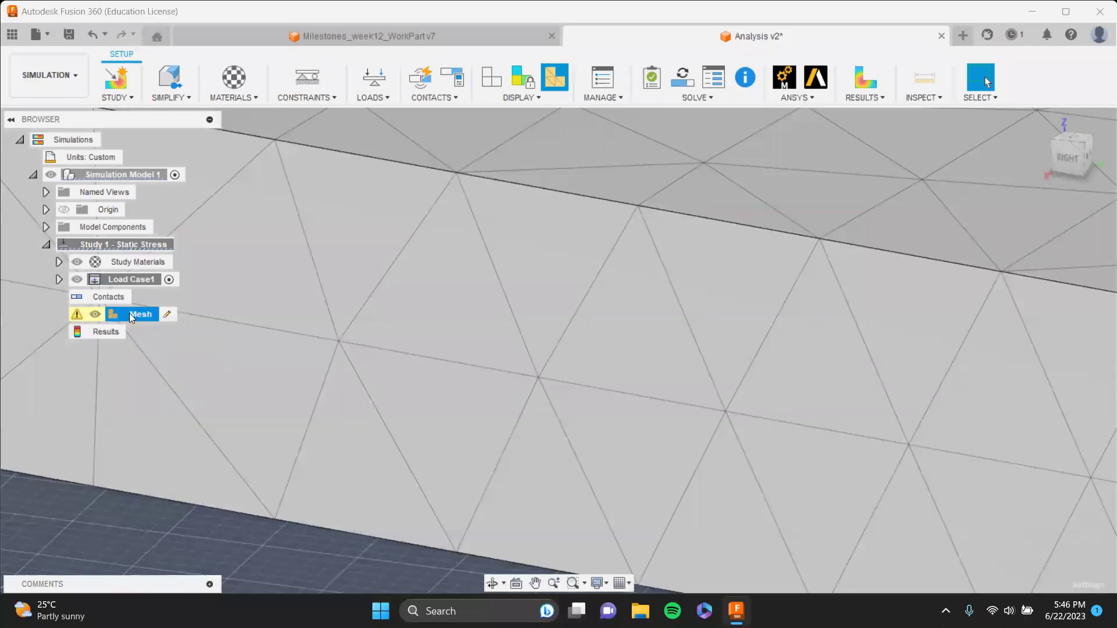
right_click(130, 313)
click(179, 346)
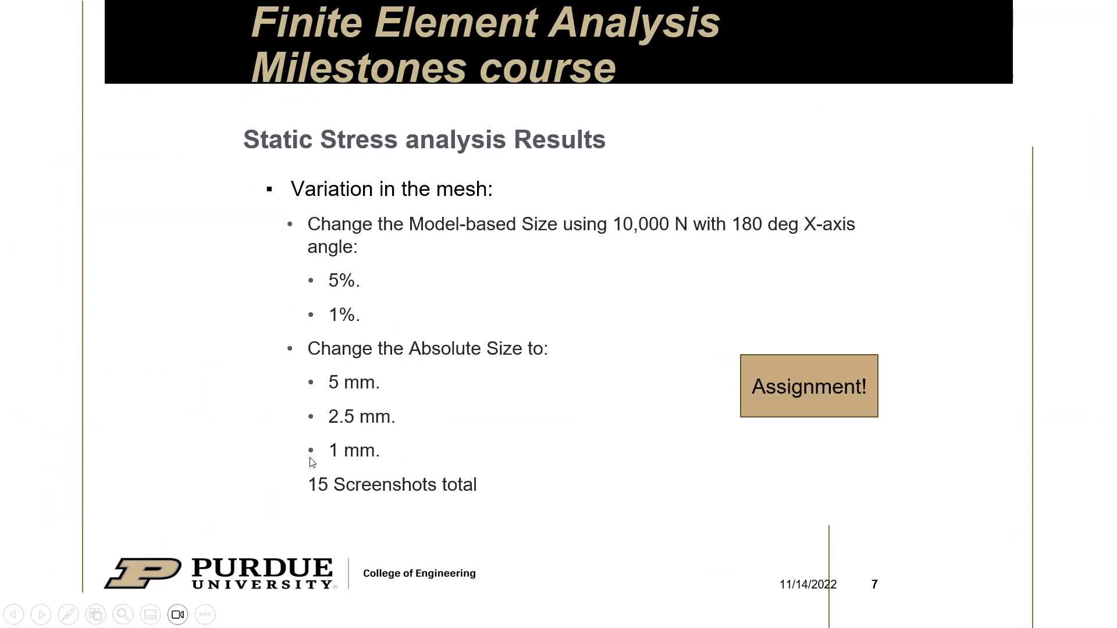
- Return to Fusion 360 from the slides and cancel the running mesh generation
key(alt+Tab)
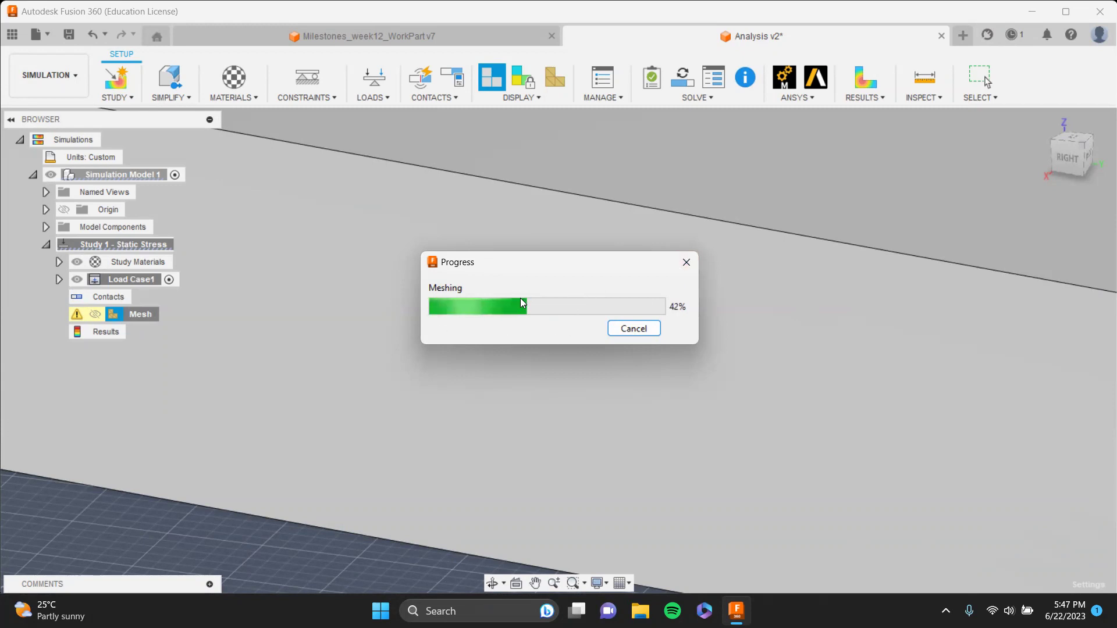
click(634, 327)
drag(601, 250, 779, 147)
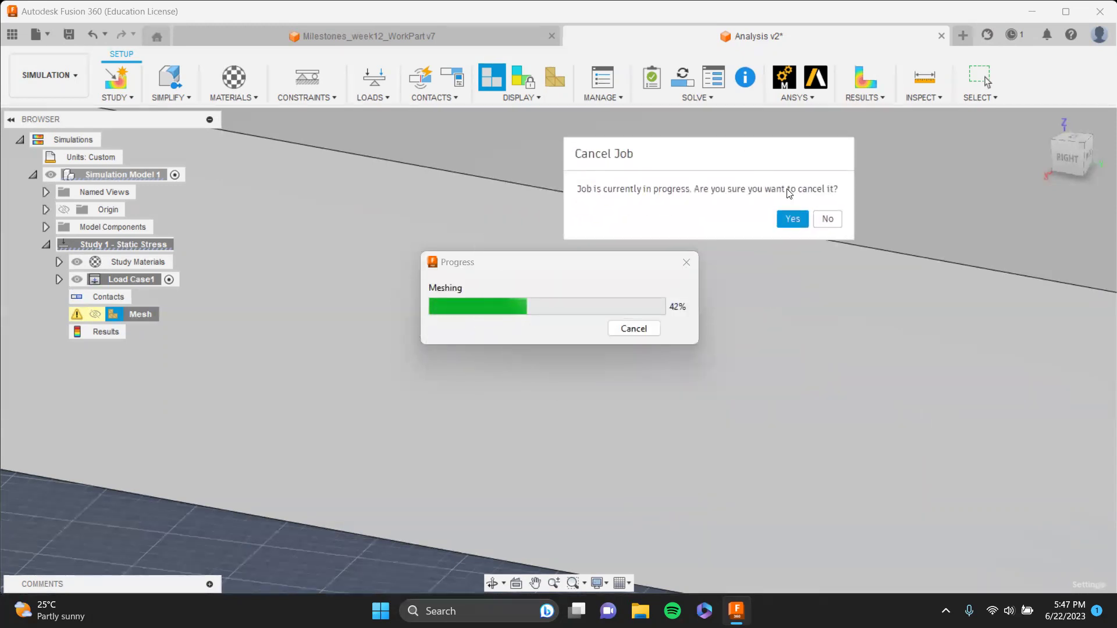
click(795, 221)
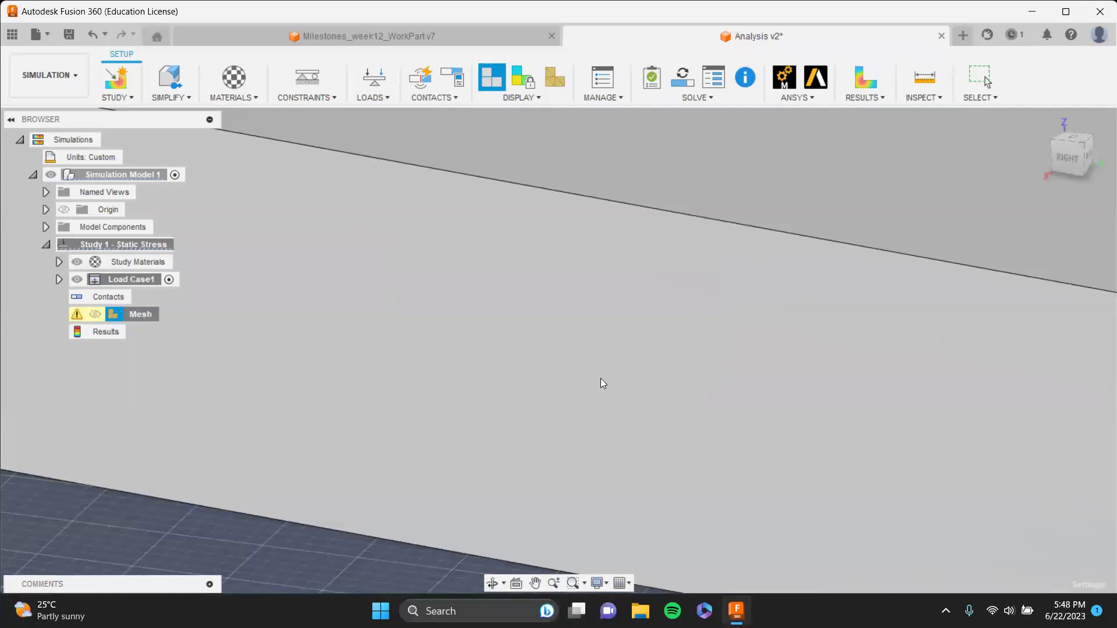
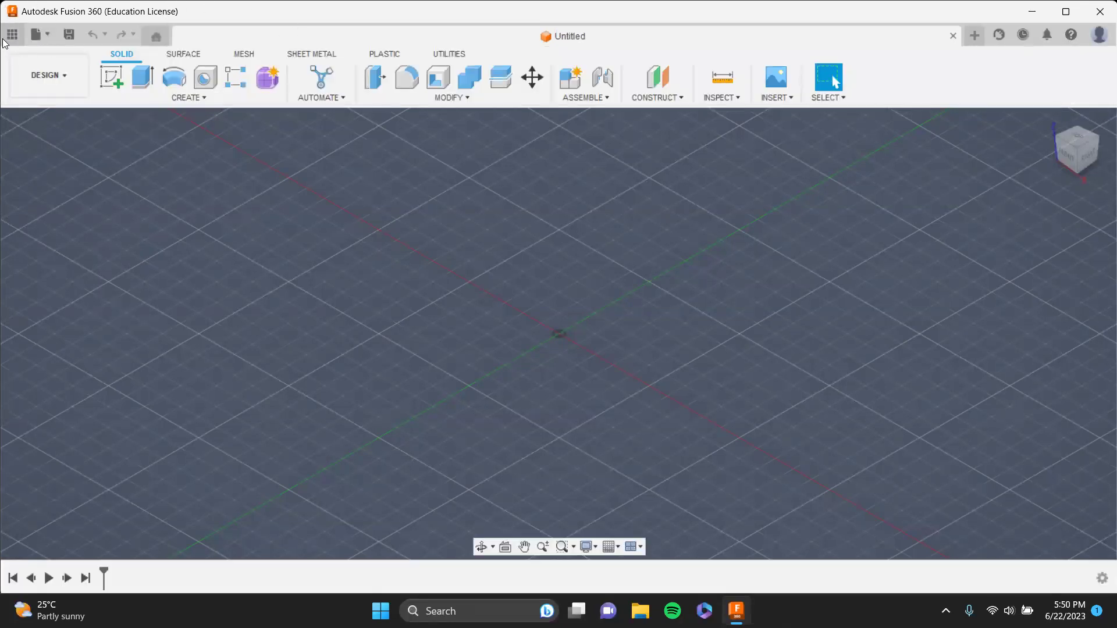
- Open the saved Analysis design from the FEAResource project, declining its recovery document
click(12, 36)
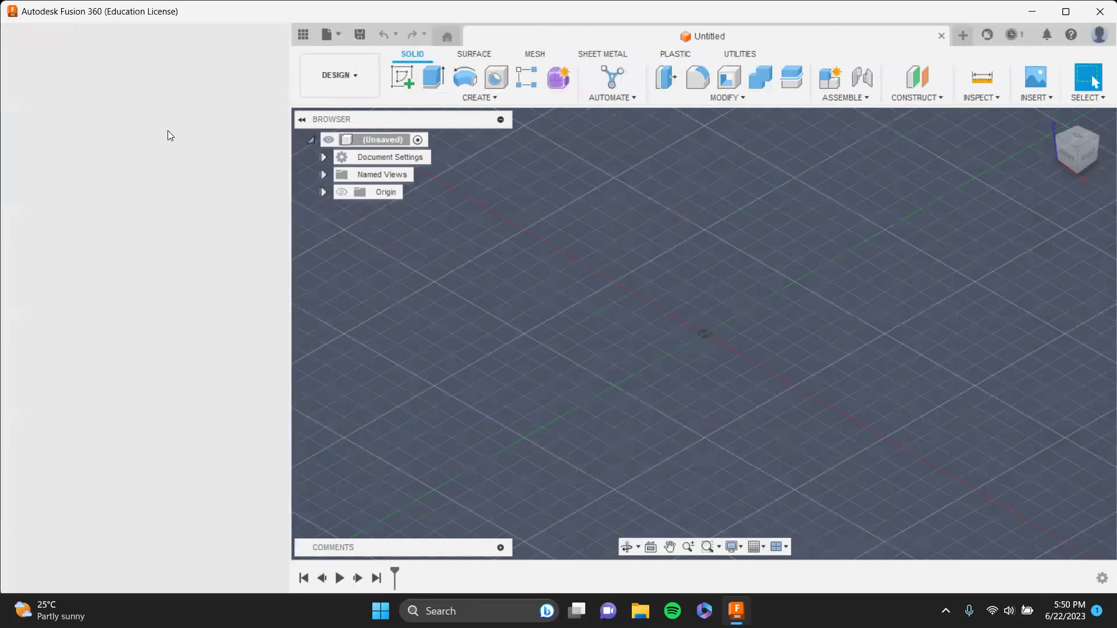
click(737, 417)
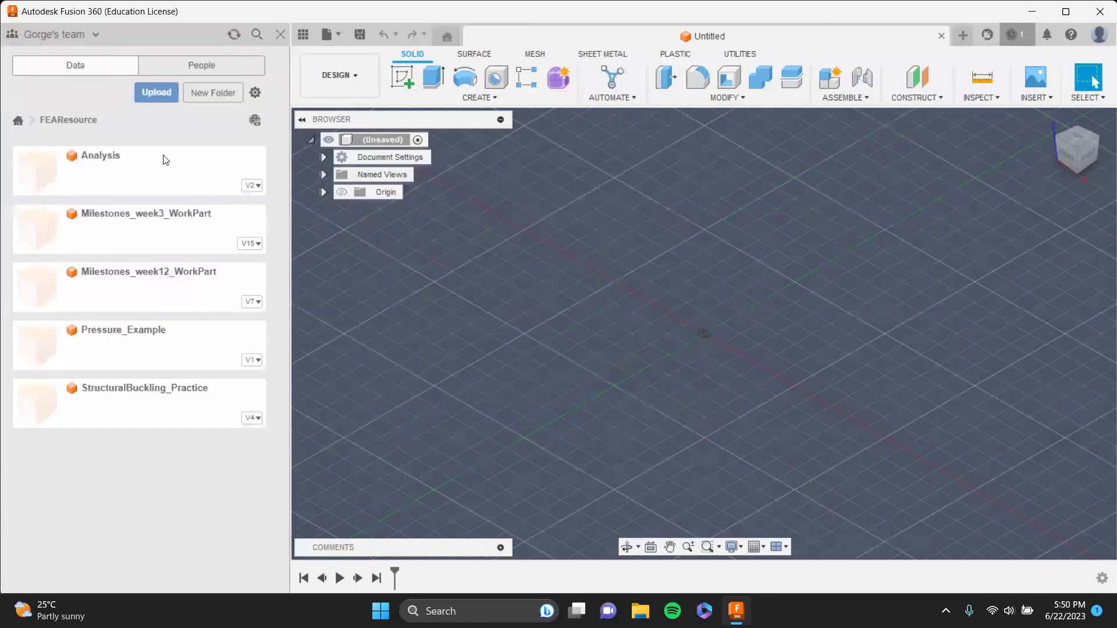
double_click(100, 172)
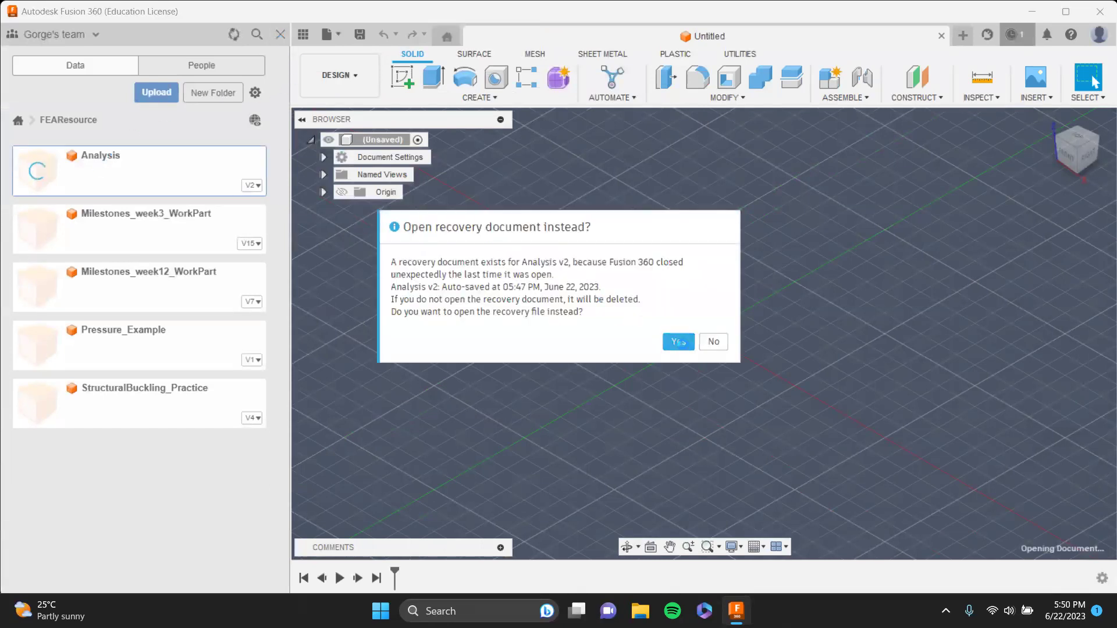
click(702, 342)
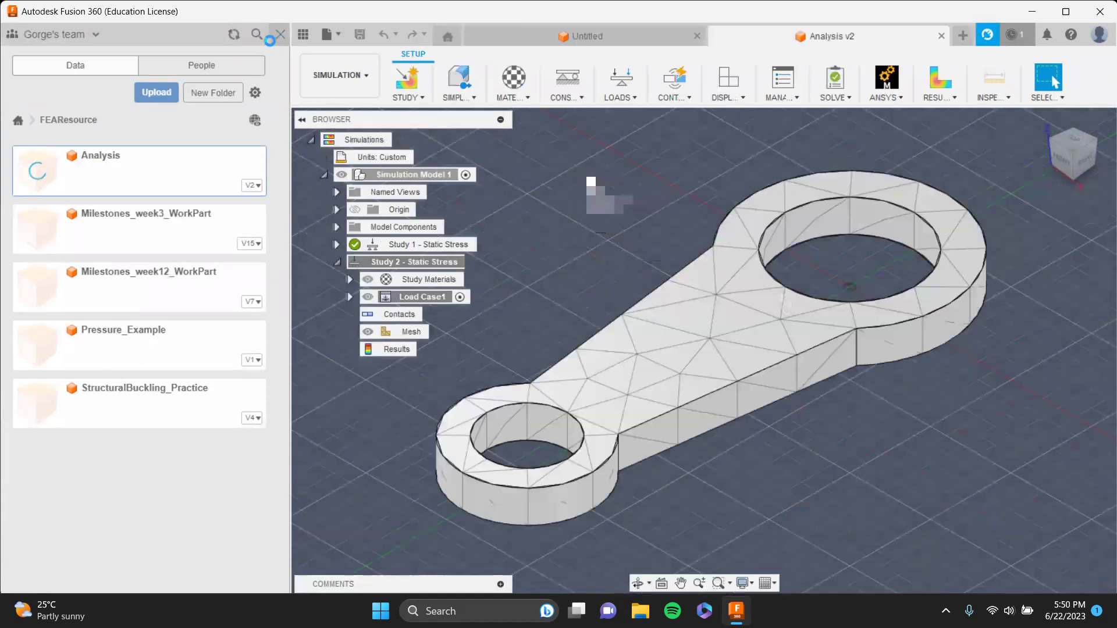
click(276, 35)
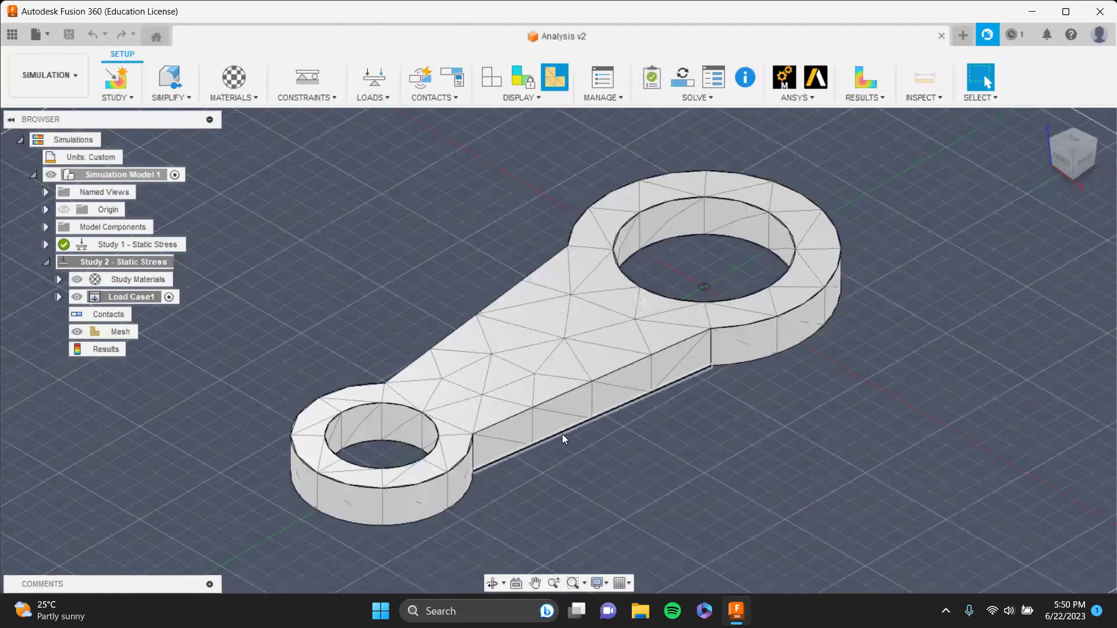
- Delete the Study 1 - Static Stress study together with its results
shift+middle_drag(496, 414, 407, 349)
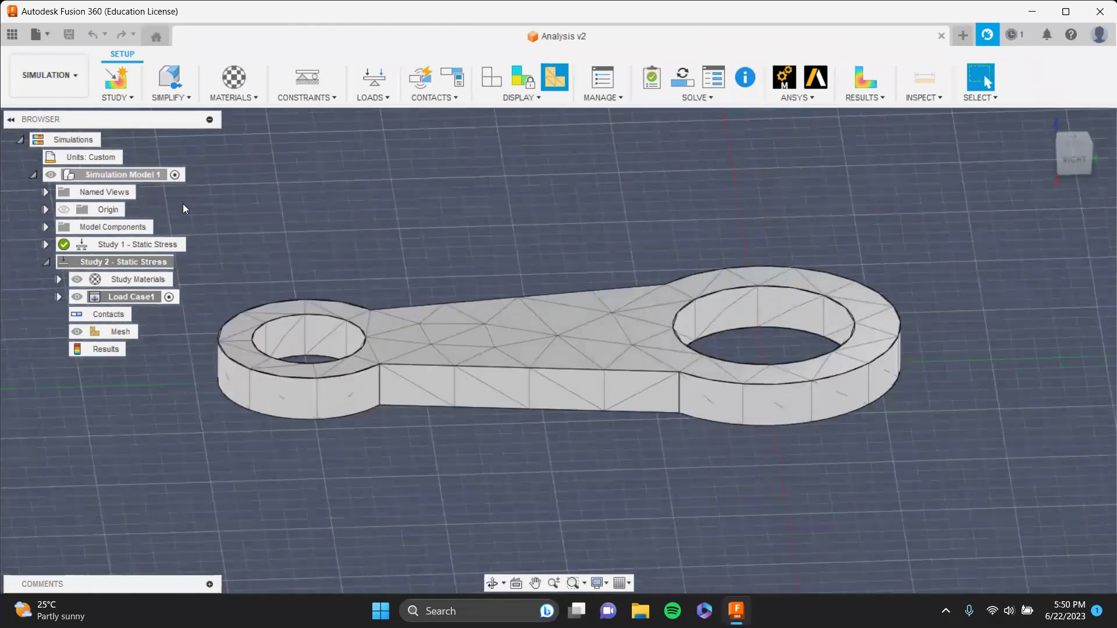
right_click(157, 243)
click(197, 284)
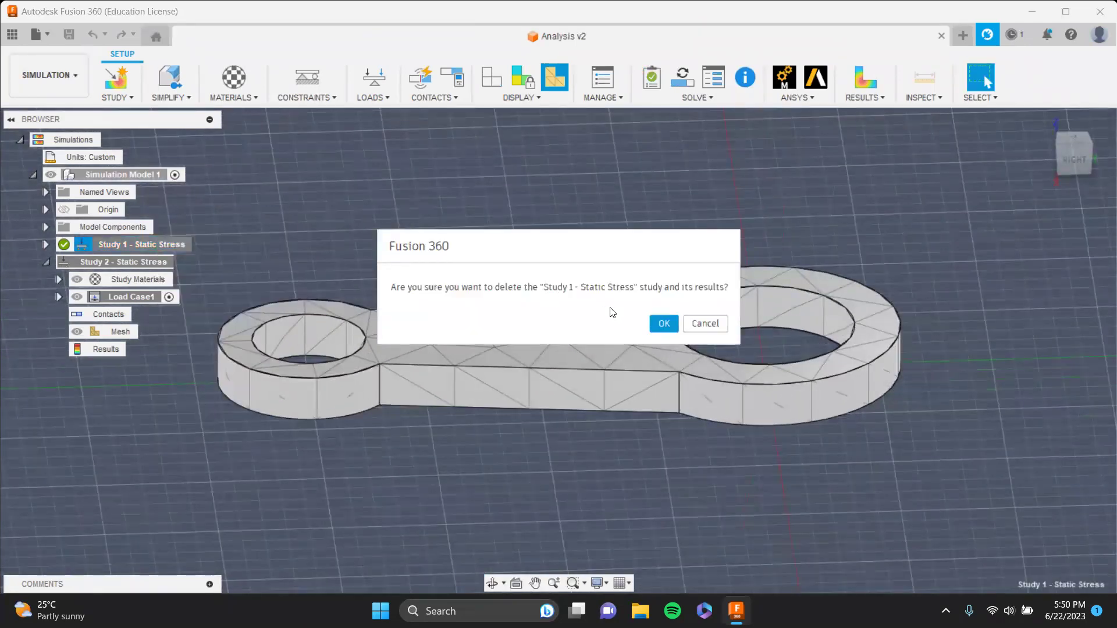
click(664, 322)
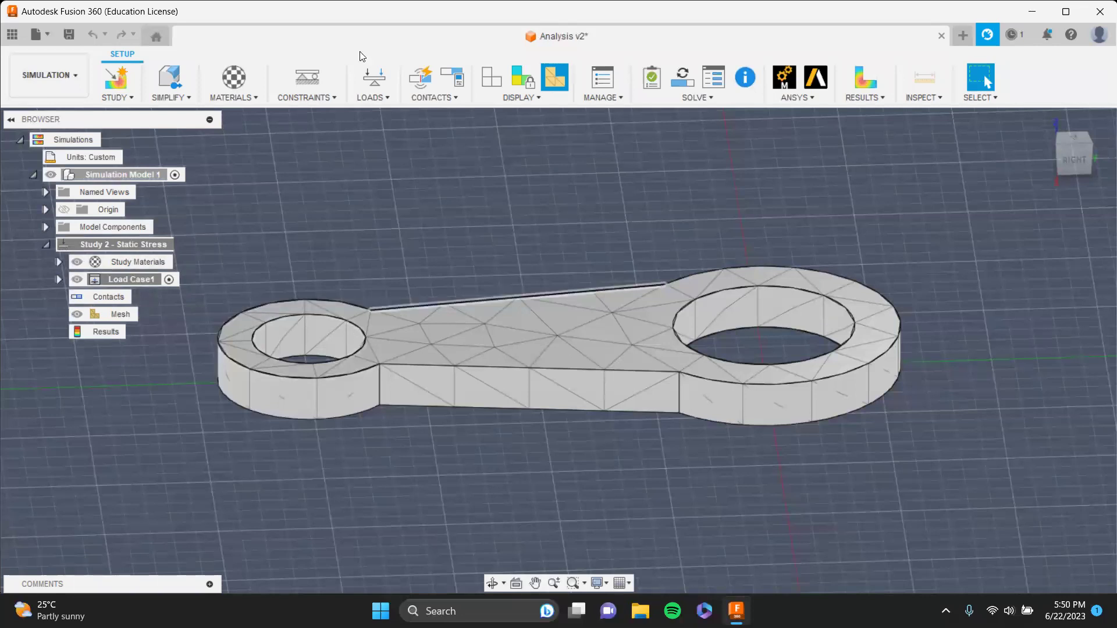
- Apply a fixed constraint to the inner face of the link's large hole
shift+middle_drag(406, 316, 308, 88)
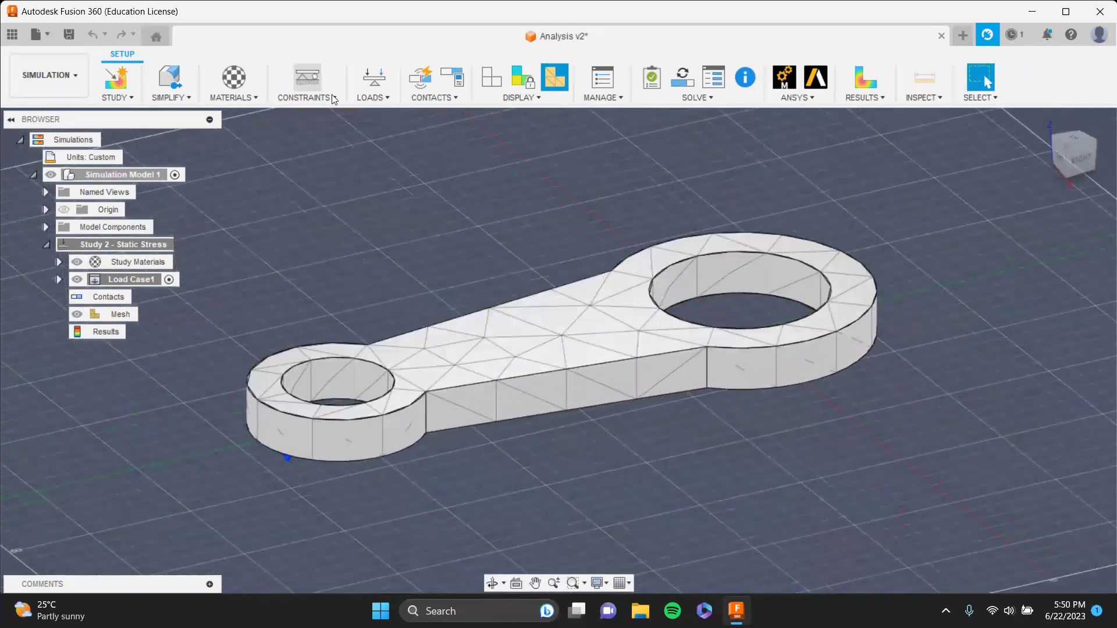
click(333, 97)
click(799, 269)
click(1045, 292)
- Apply a 100 N force load to the inner face of the link's small hole
click(357, 96)
click(326, 378)
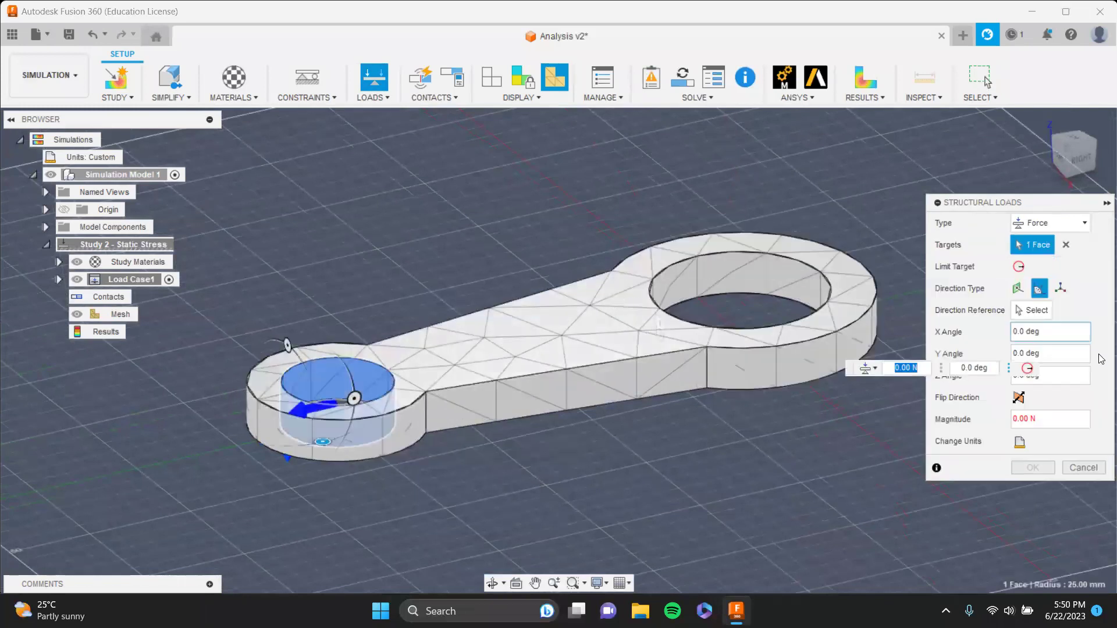
click(1074, 424)
text(10)
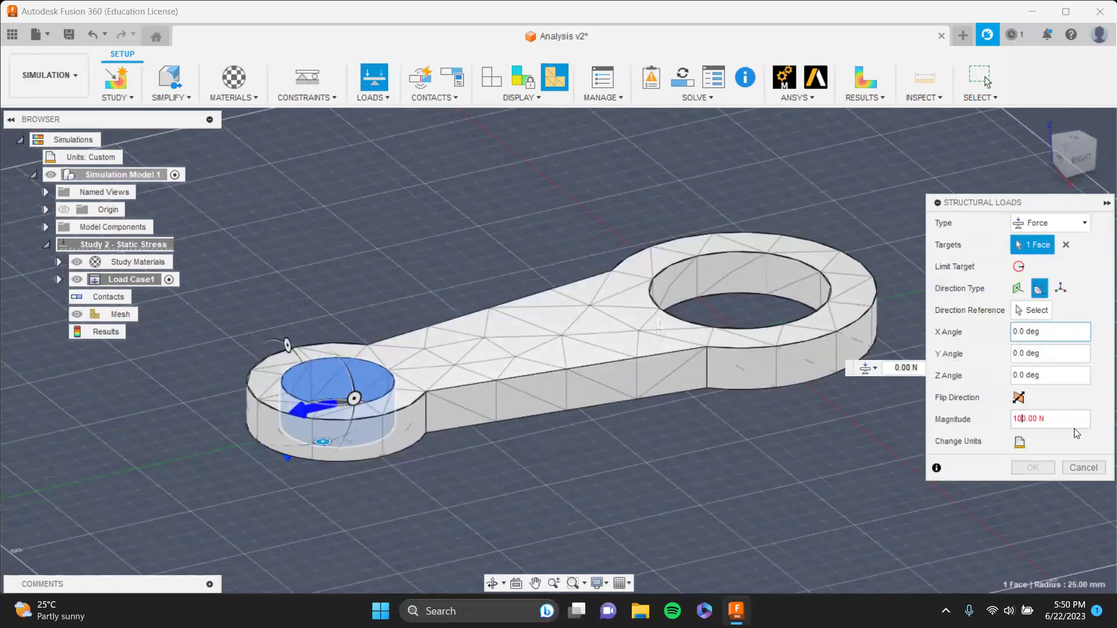
key(Return)
- Delete the older force load that acts vertically on the link's small end
key(Caps_Lock)
key(Caps_Lock)
shift+middle_drag(573, 446, 284, 337)
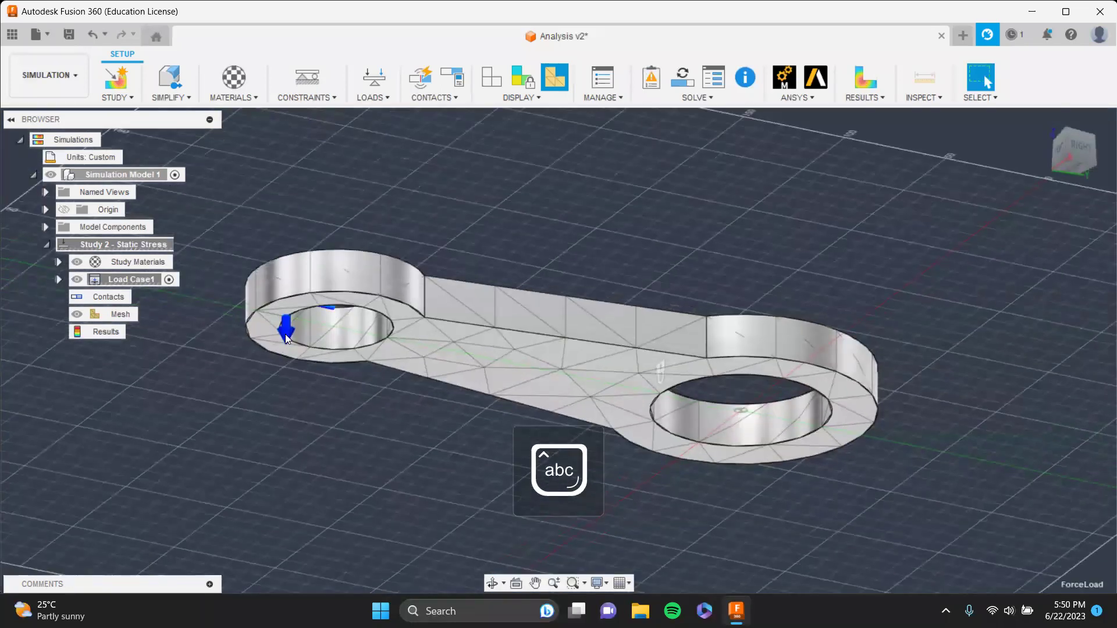
right_click(285, 334)
click(249, 439)
shift+middle_drag(249, 439, 425, 416)
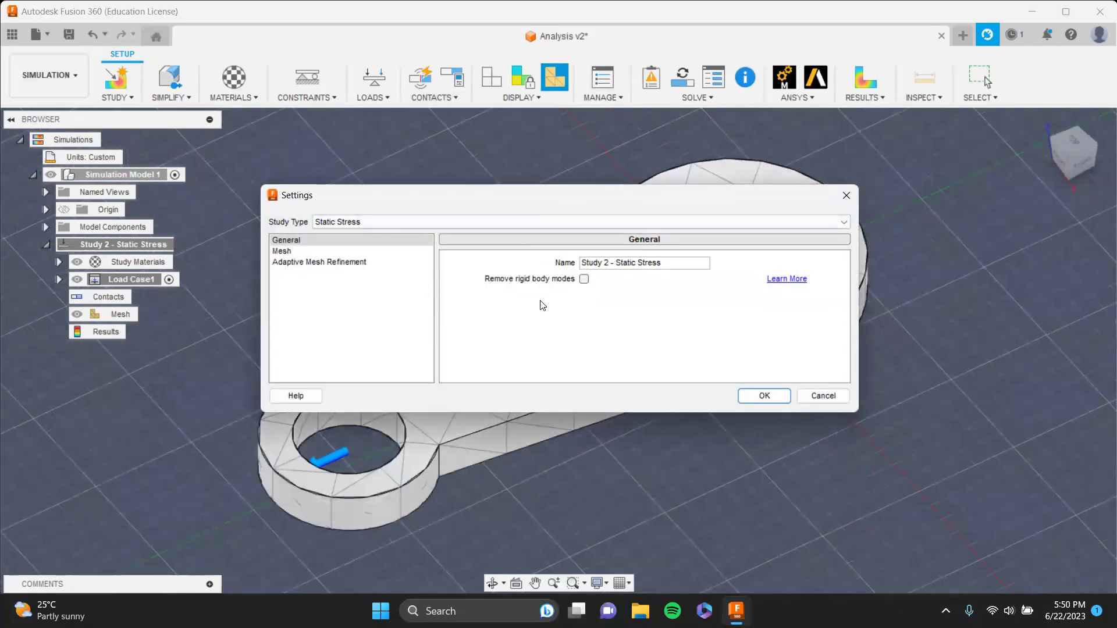
- Set the mesh's model-based average element size to 5% and regenerate the mesh
click(348, 251)
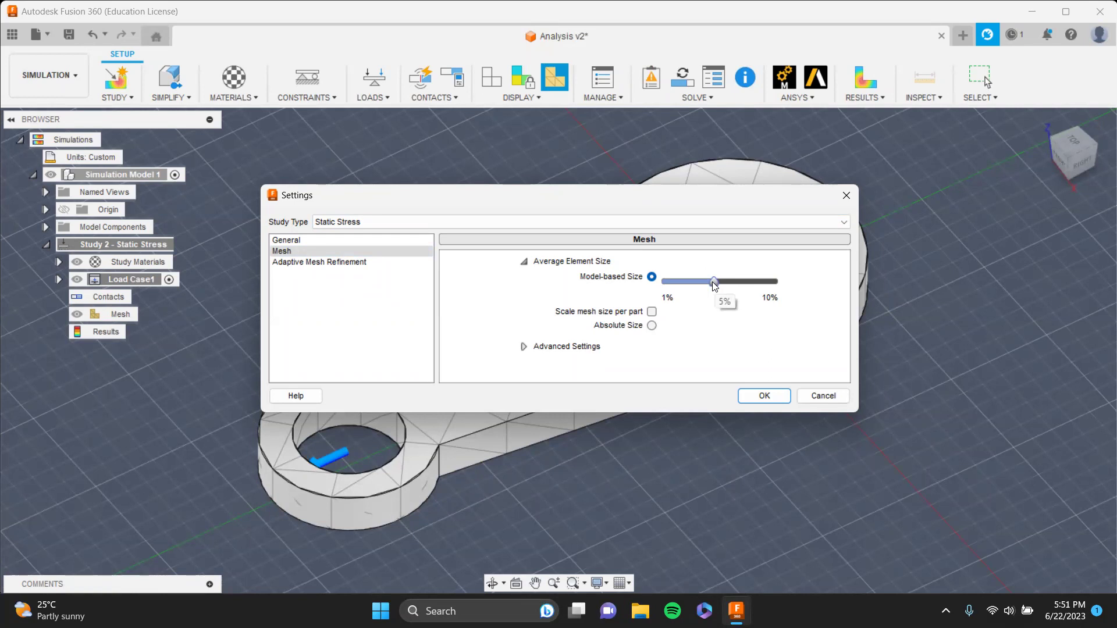
mouse_move(712, 282)
mouse_down()
mouse_move(690, 282)
mouse_move(706, 286)
mouse_up()
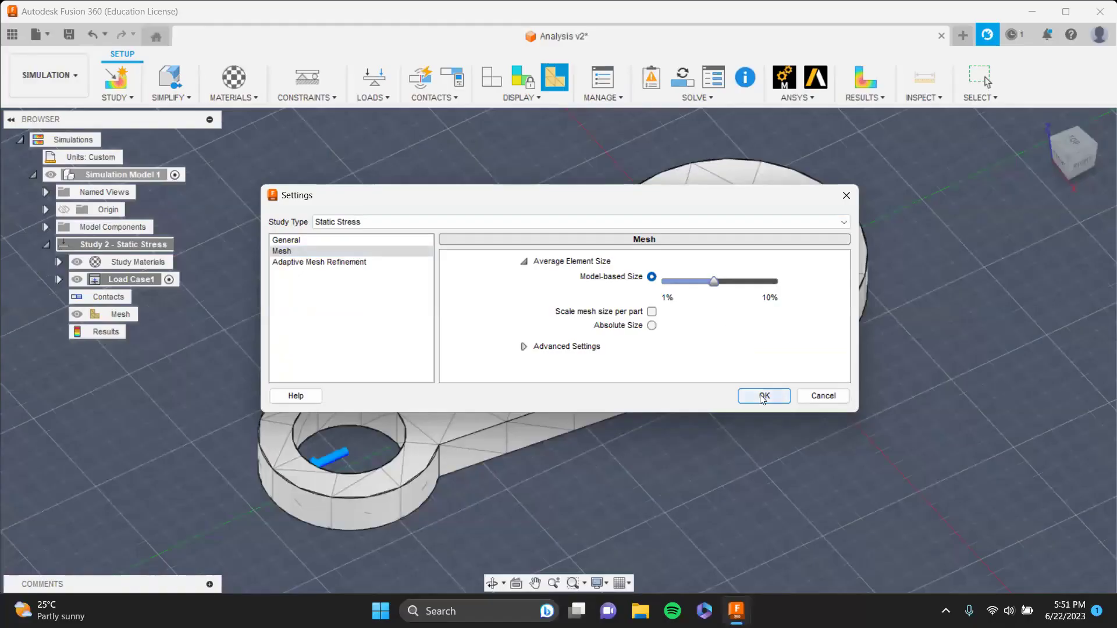
click(764, 395)
right_click(140, 314)
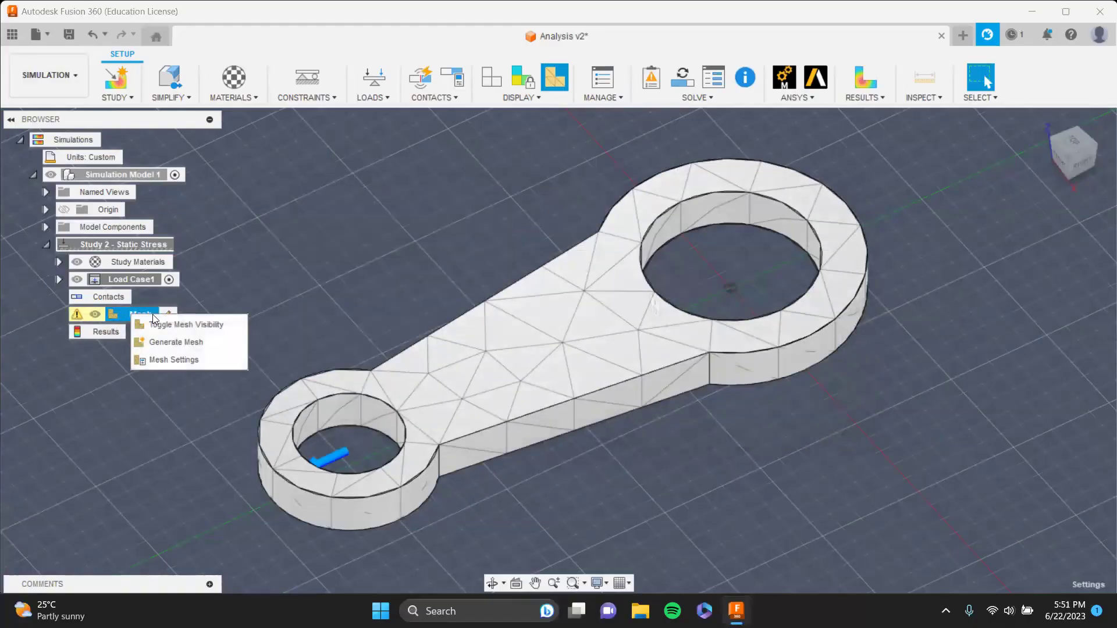
click(182, 341)
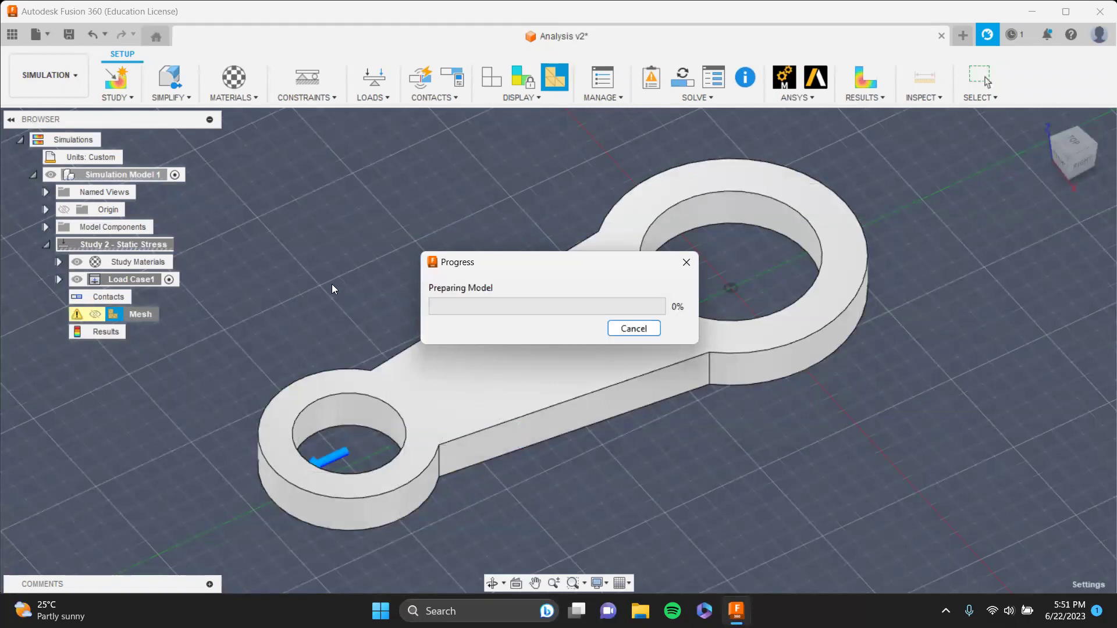
- Run the pre-check on Study 2 to see whether it is ready to solve
middle_drag(366, 362, 588, 388)
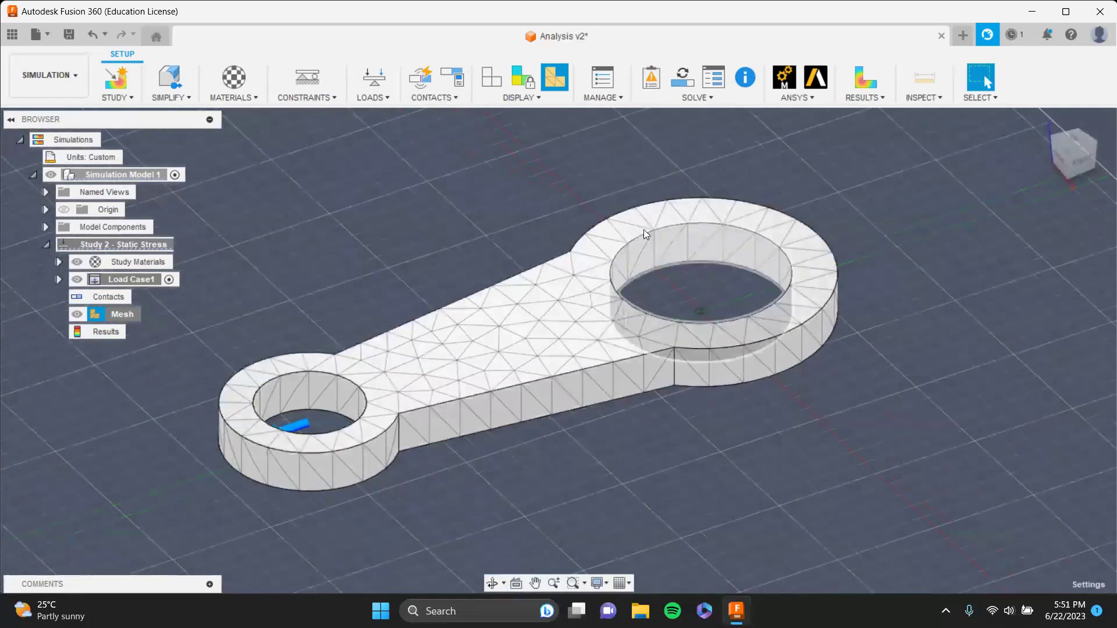
click(651, 75)
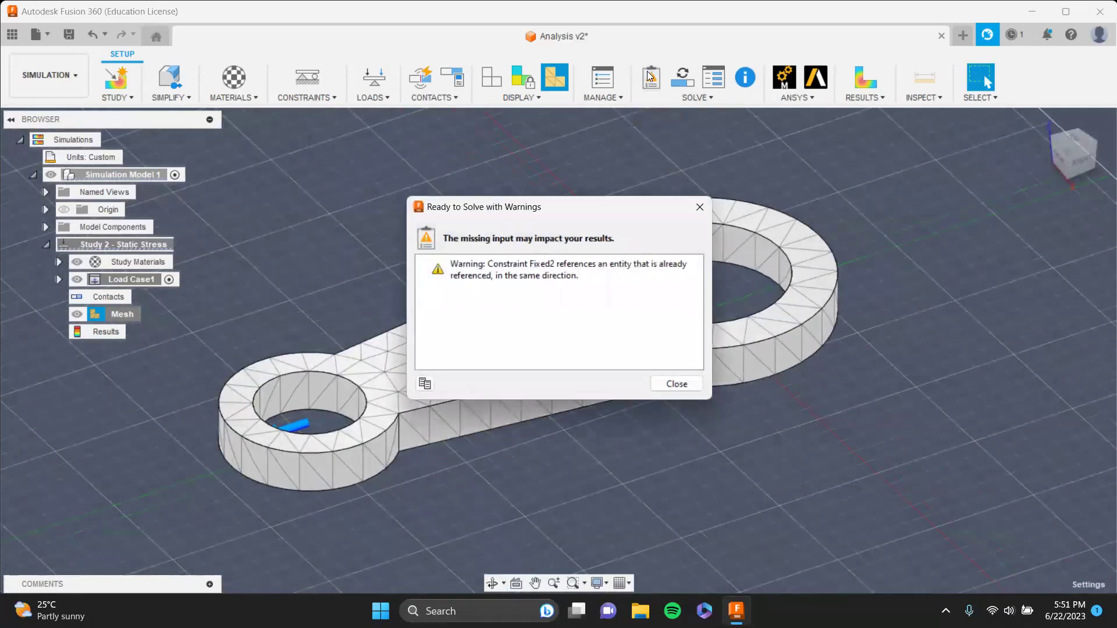
click(700, 207)
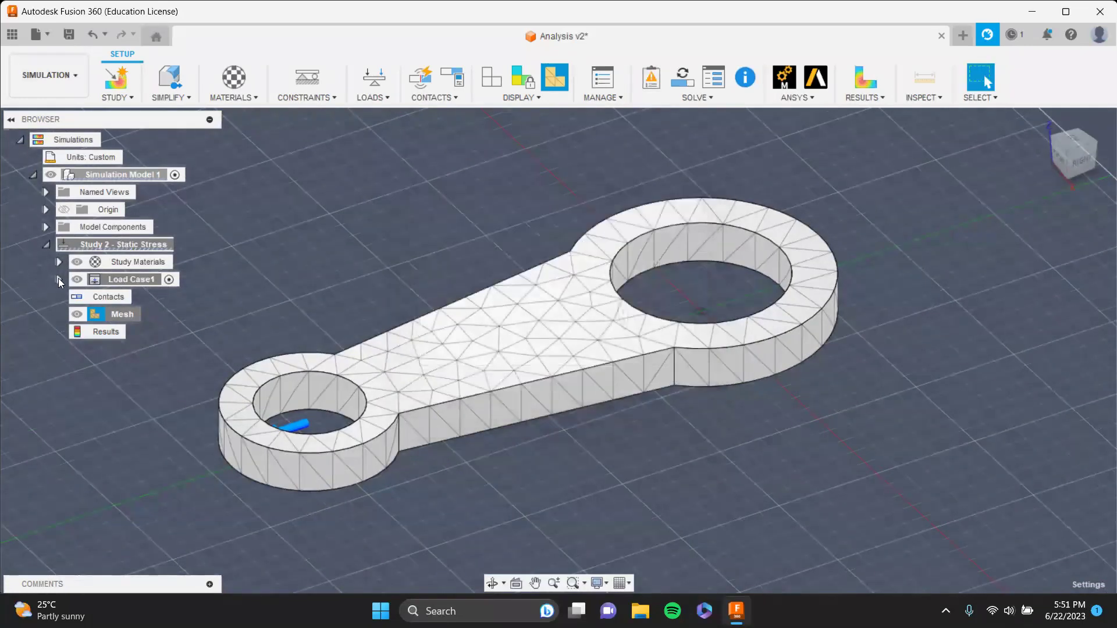
- Delete the duplicate Fixed2 constraint from Study 2's load case
click(59, 280)
click(72, 315)
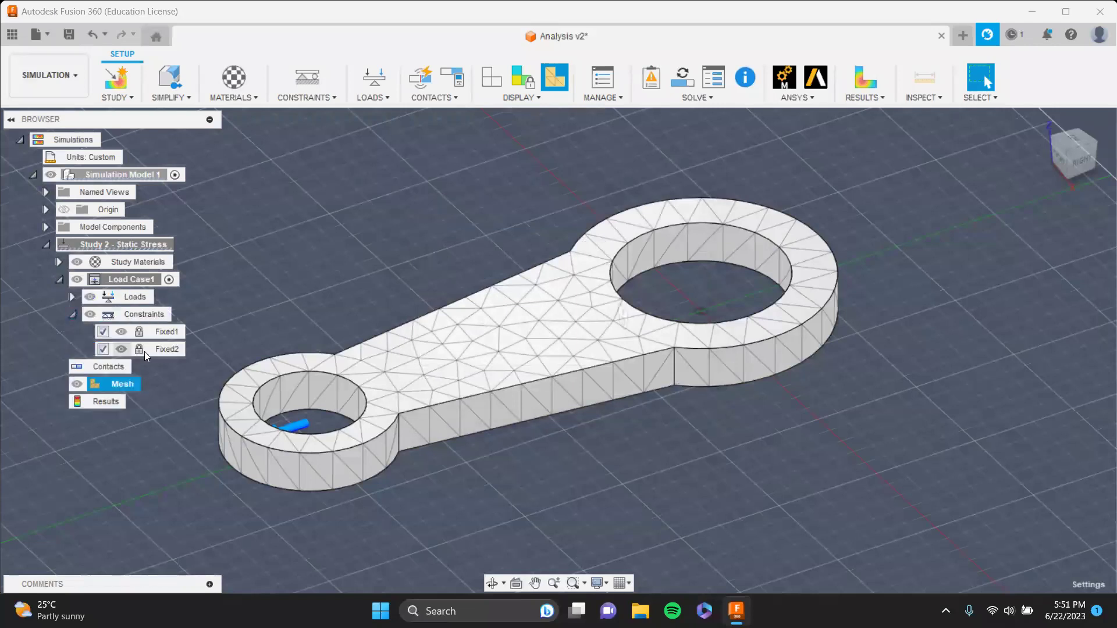
right_click(164, 350)
click(192, 413)
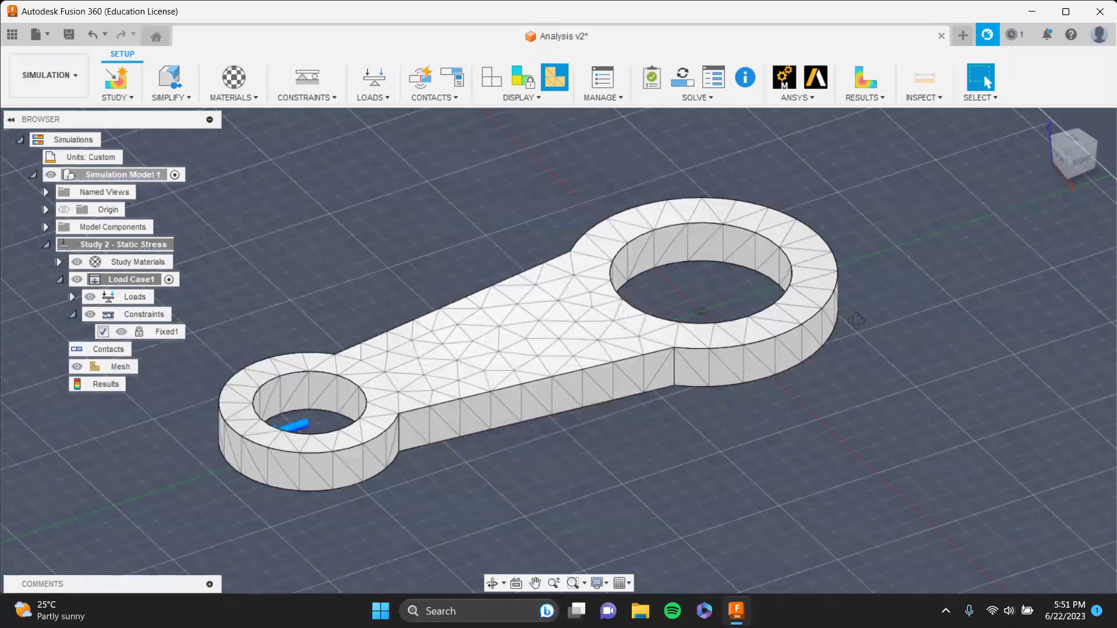
shift+middle_drag(873, 256, 805, 256)
mouse_move(361, 372)
shift+middle_down()
mouse_move(464, 386)
mouse_move(372, 364)
shift+middle_up()
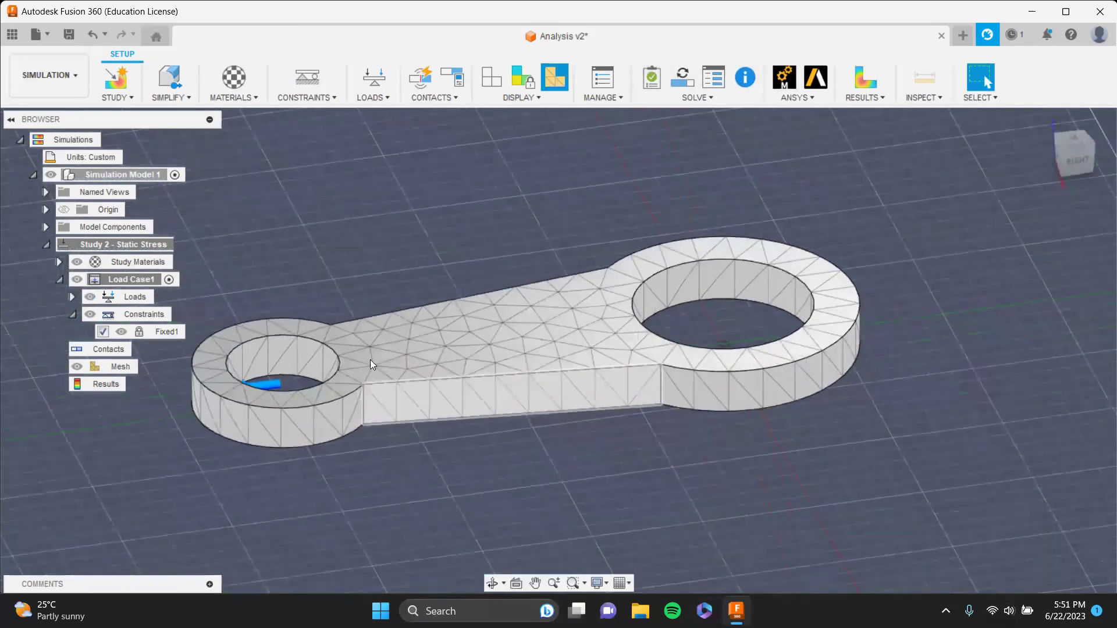
right_click(141, 240)
click(322, 205)
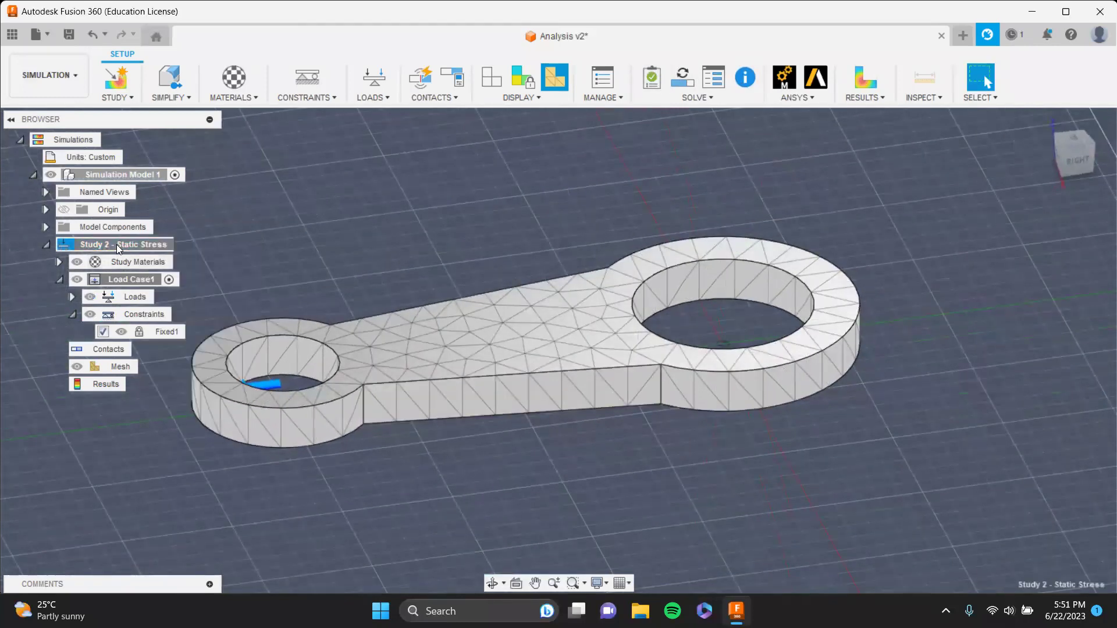
- Rename the Study 2 static stress study as 10% and collapse its contents in the browser
double_click(123, 247)
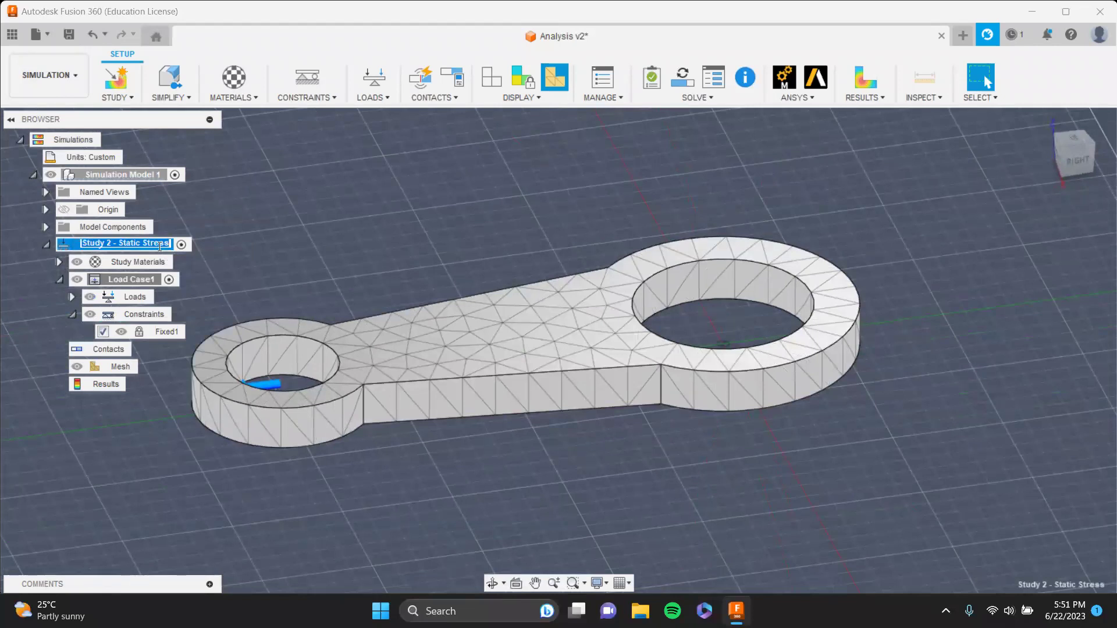
text(10)
key(Return)
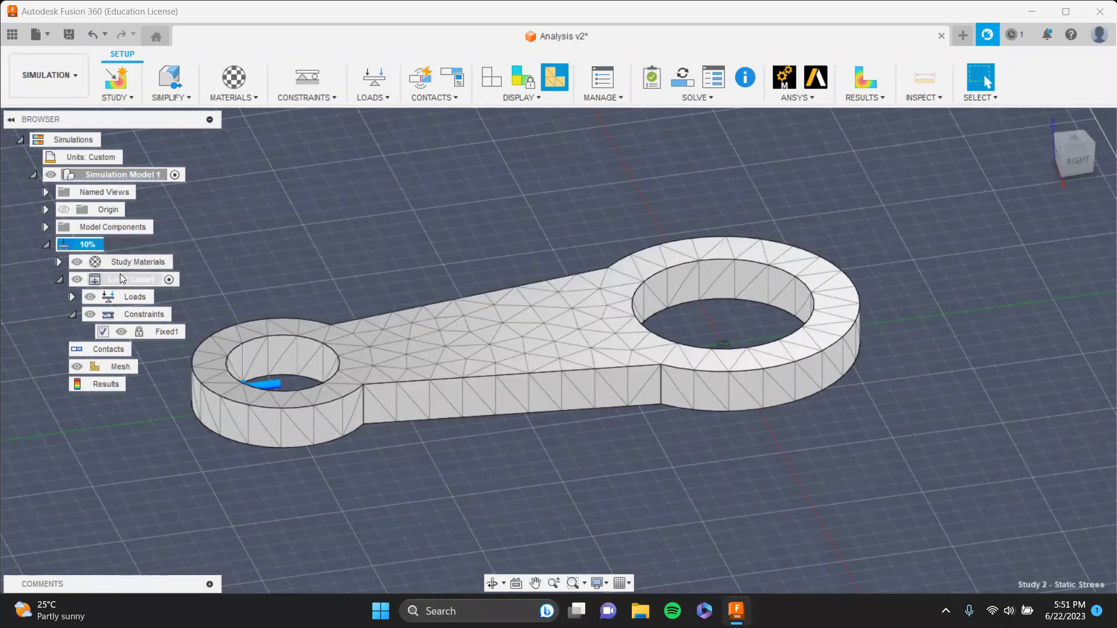
click(59, 279)
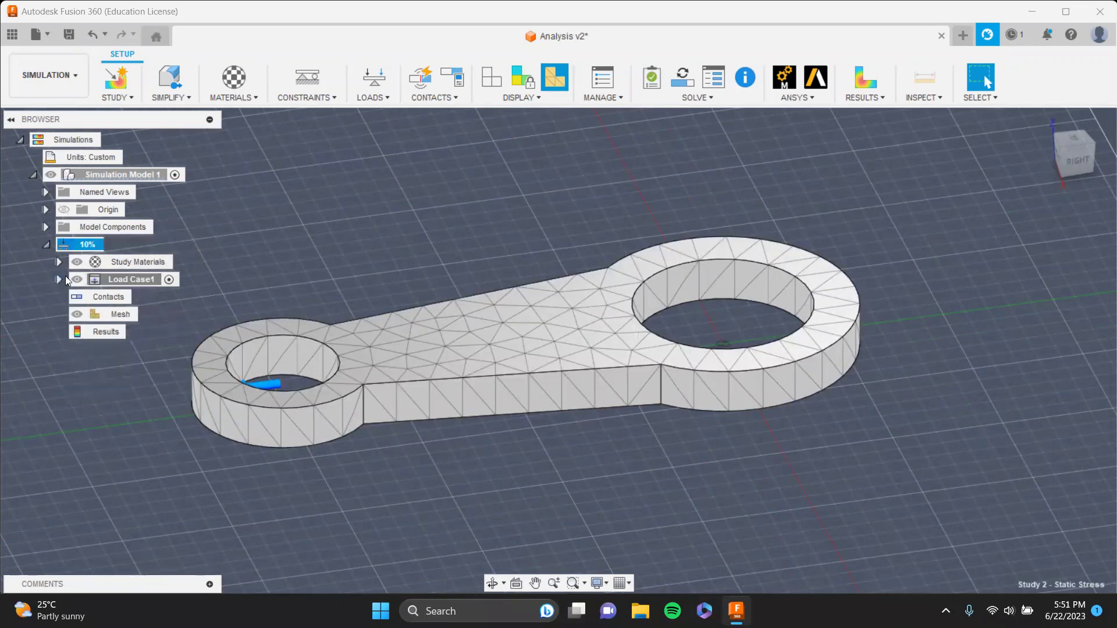
click(46, 245)
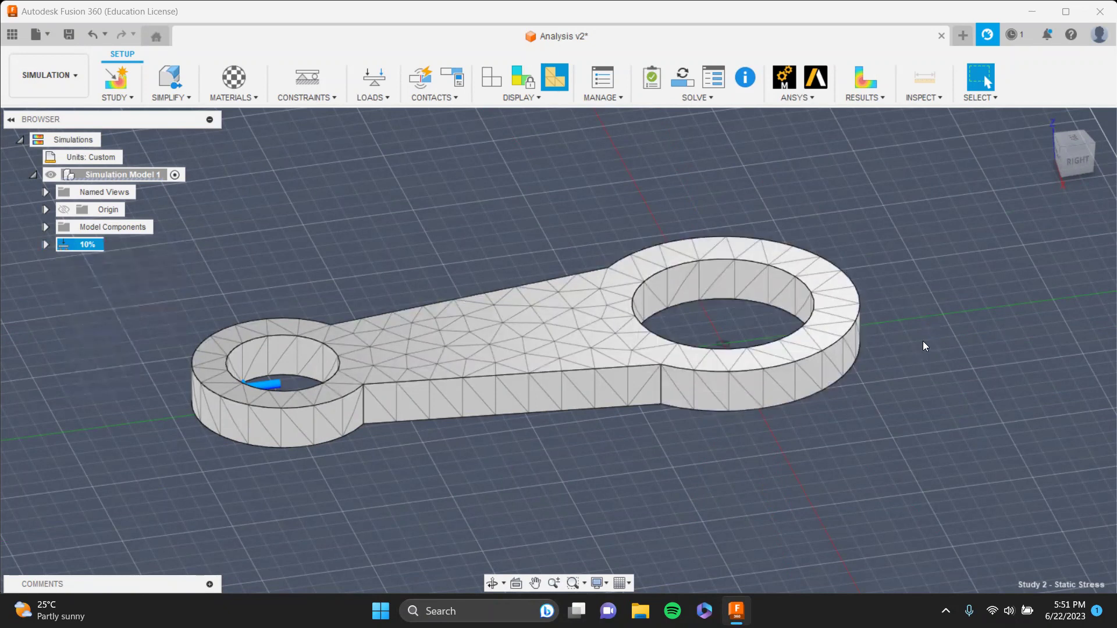
- Clone the 10% study and set the clone's model-based average element size to 1%
shift+middle_drag(899, 344, 825, 152)
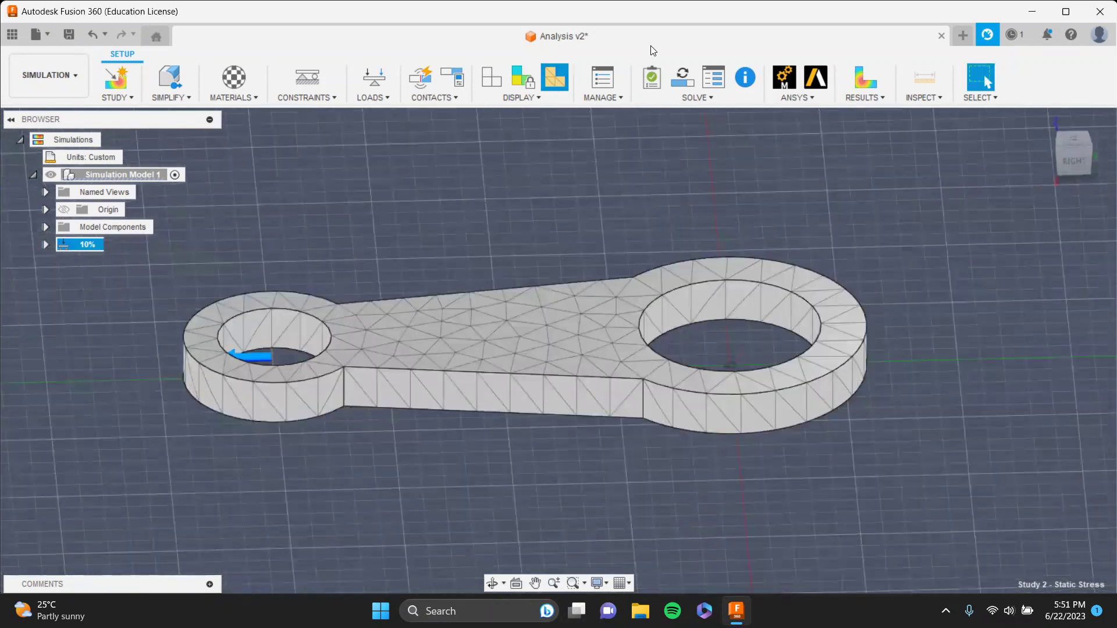
middle_drag(801, 224, 879, 186)
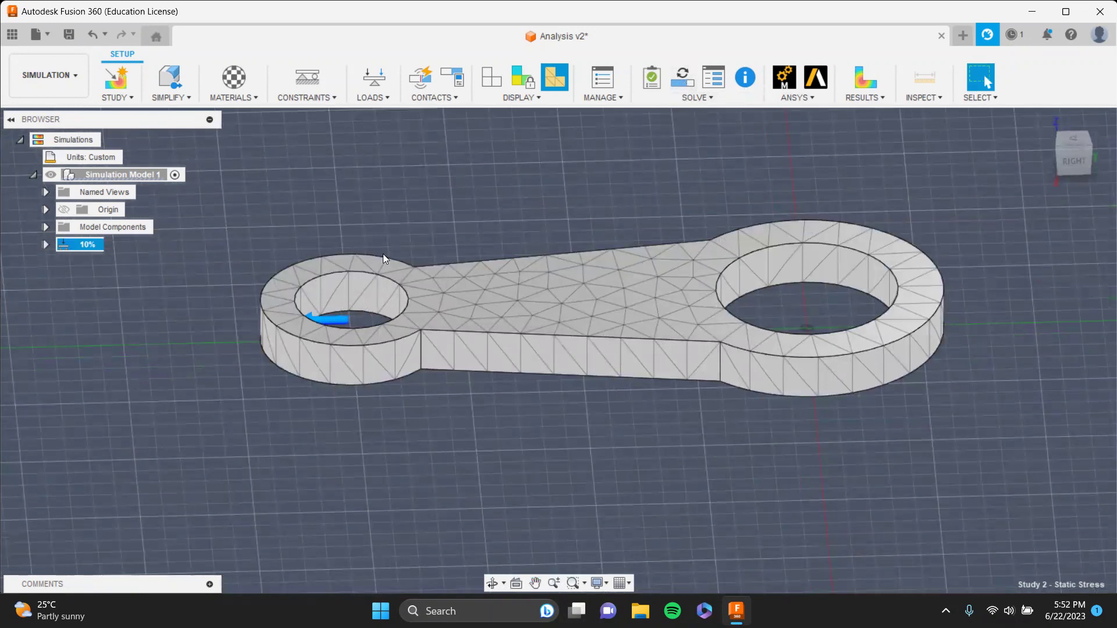
right_click(87, 245)
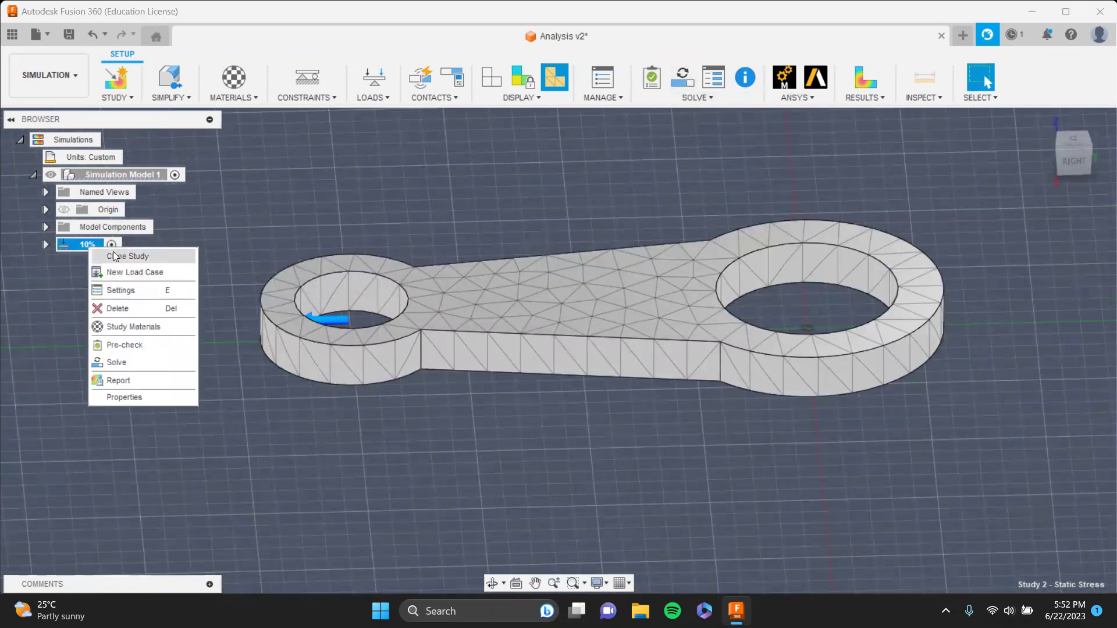
click(114, 257)
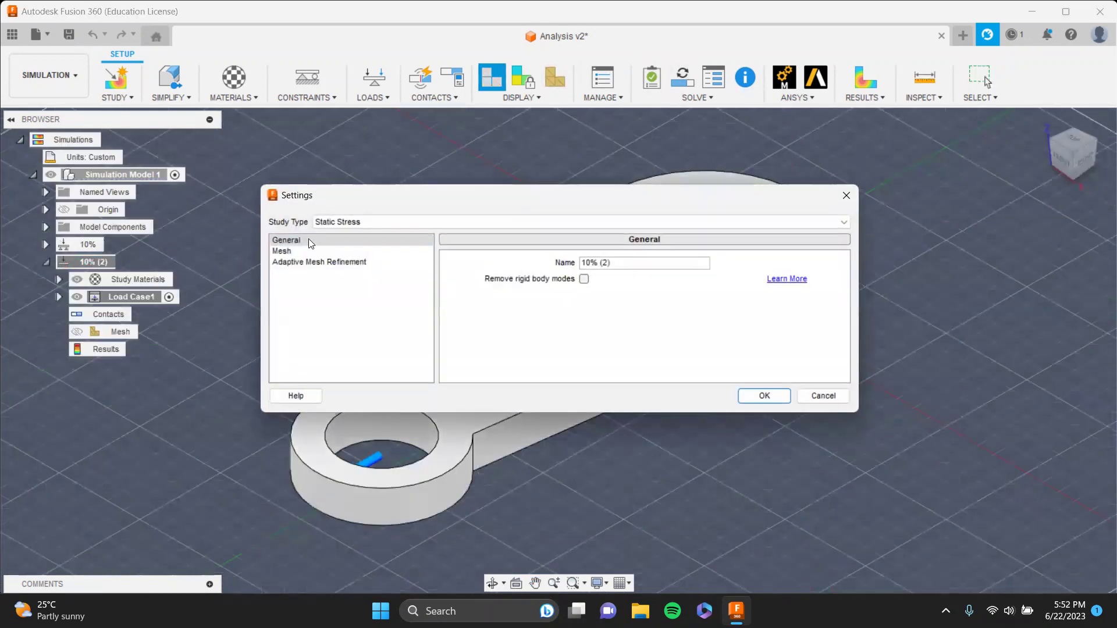
click(403, 253)
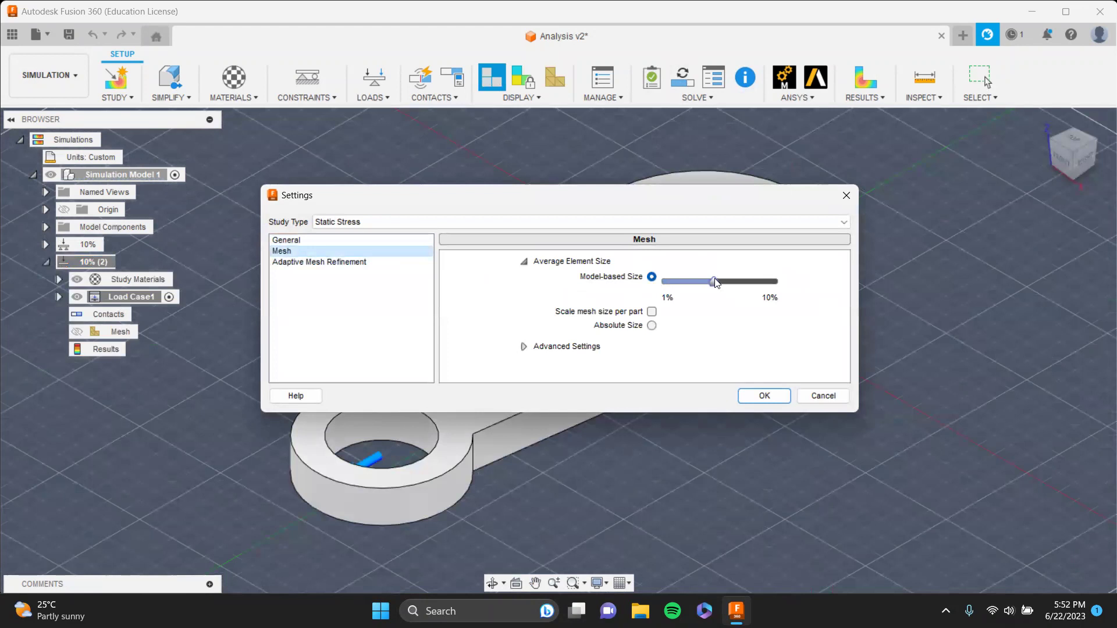
drag(715, 282, 640, 289)
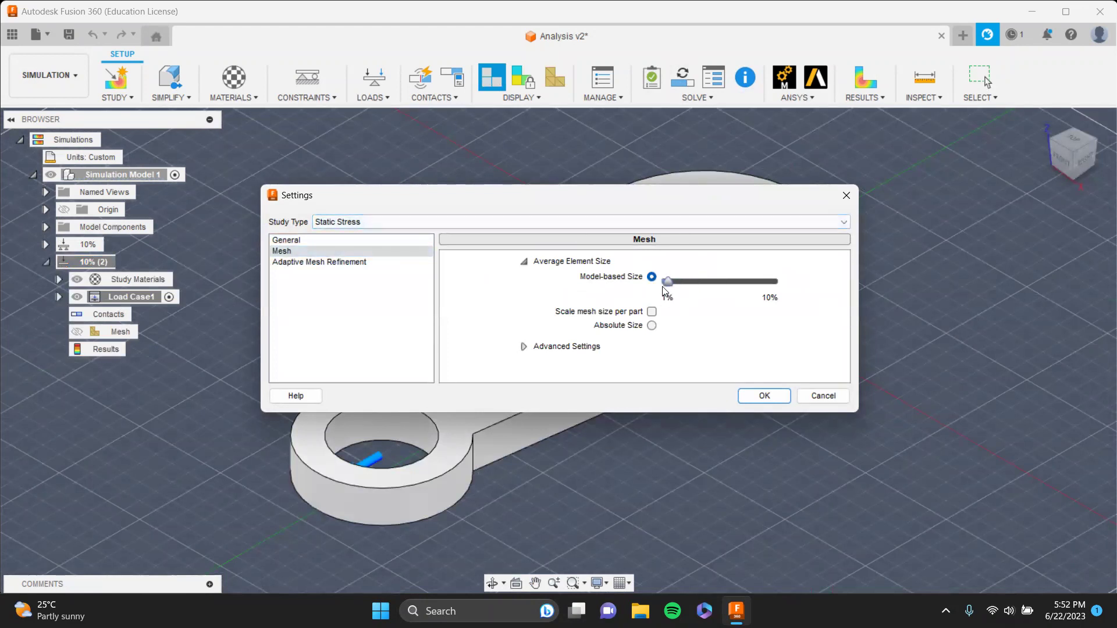
click(765, 396)
click(678, 343)
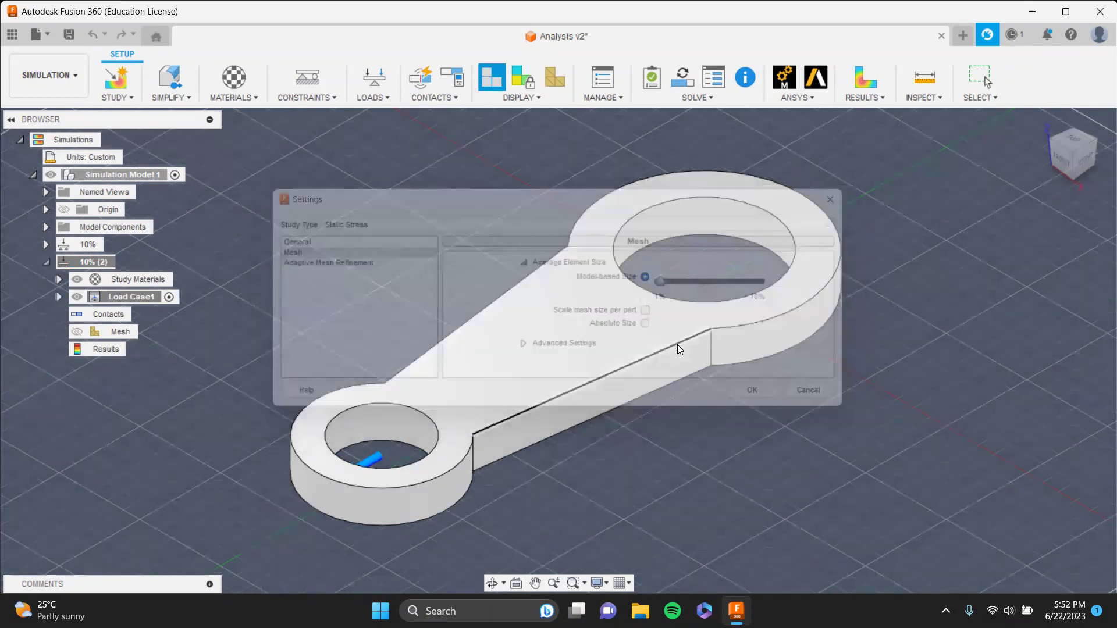
- Rename the cloned study 10% (2) as 1%
right_click(88, 265)
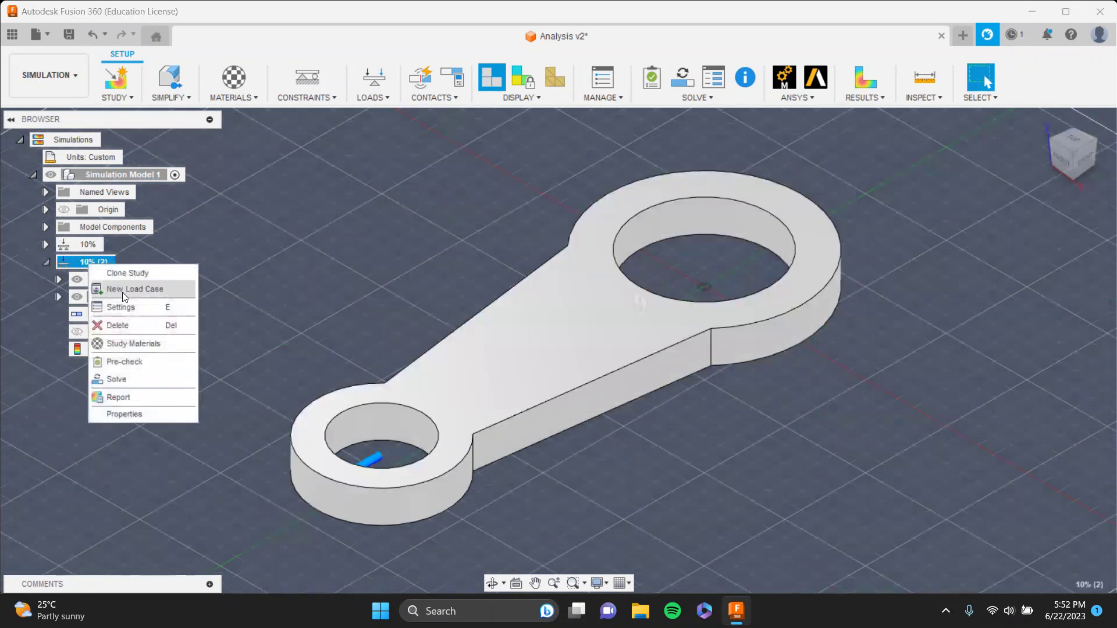
double_click(89, 264)
text(1%)
key(Return)
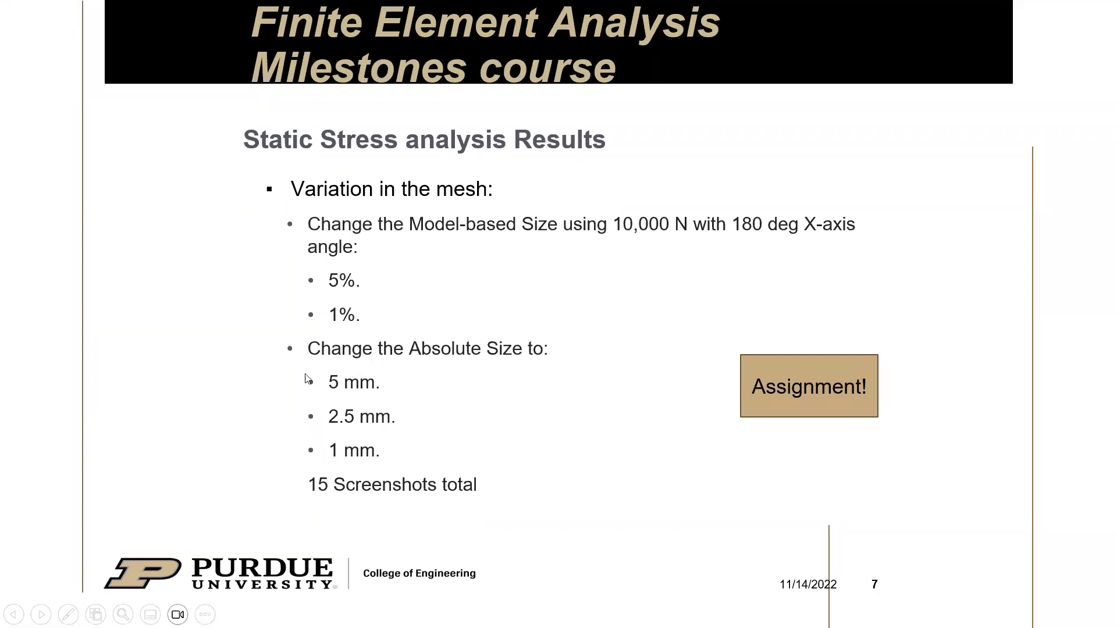
- Clone the 1% study and give the clone an absolute average element size of 5 mm
key(alt+Tab)
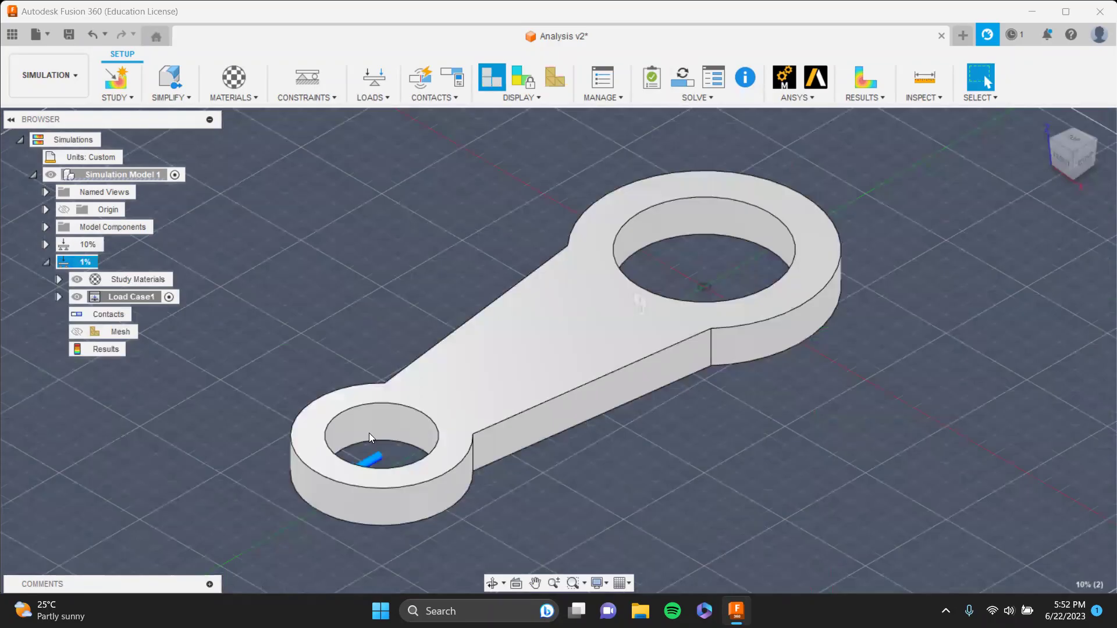
click(46, 260)
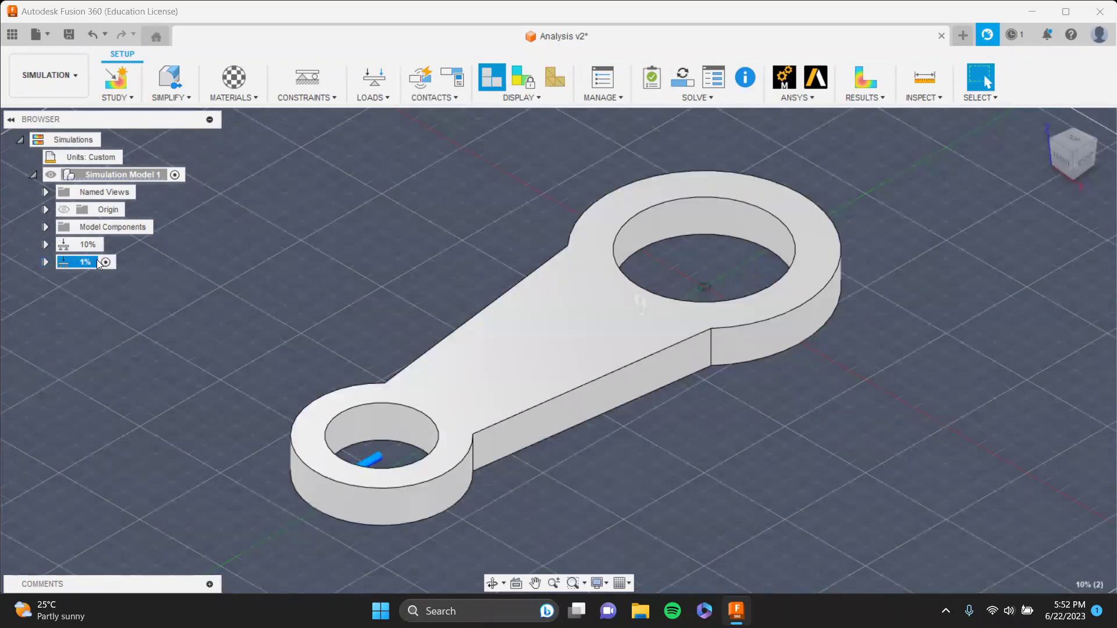
right_click(99, 261)
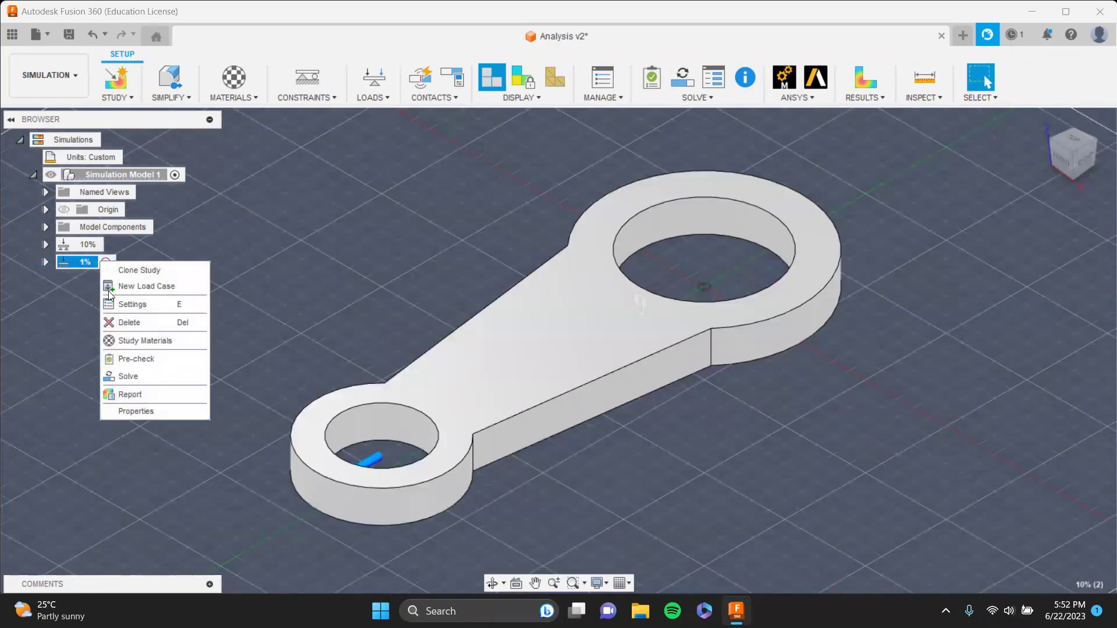
click(134, 271)
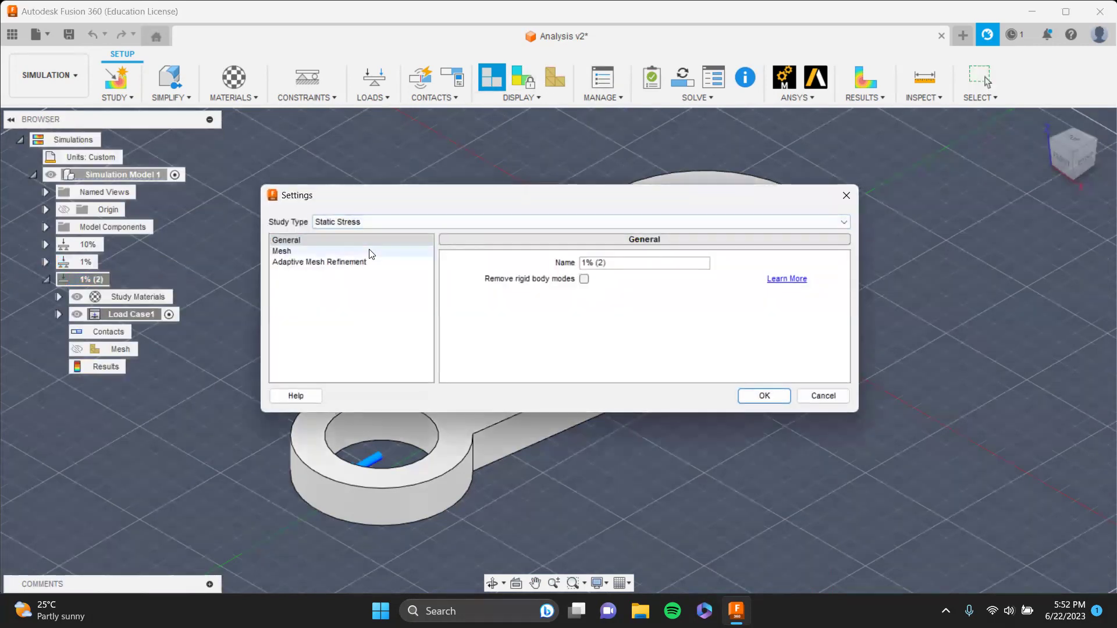
click(315, 251)
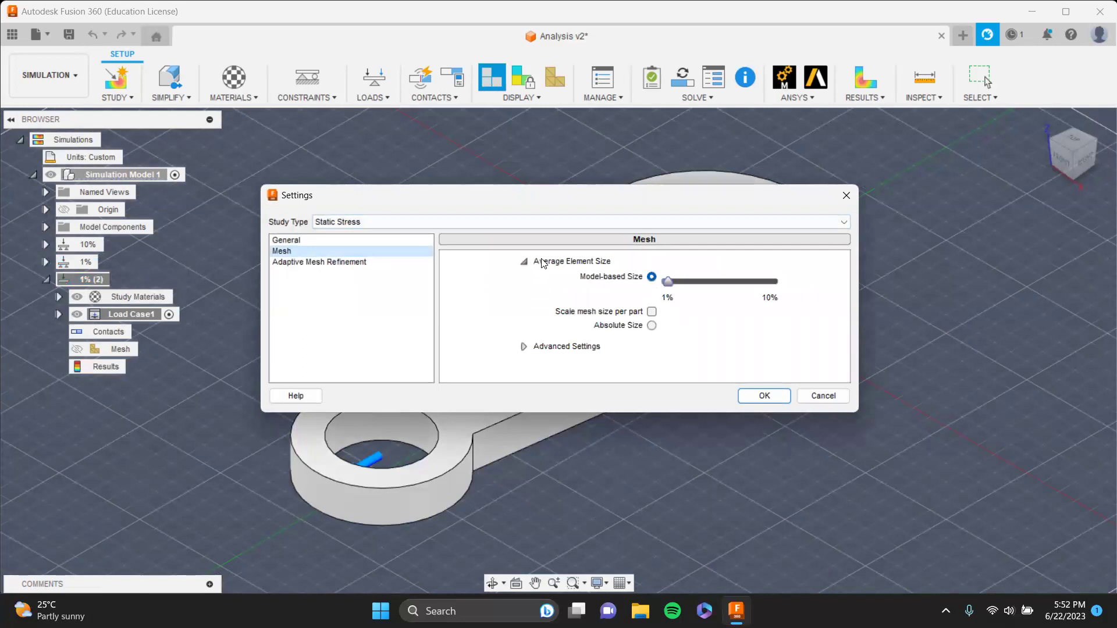
click(652, 326)
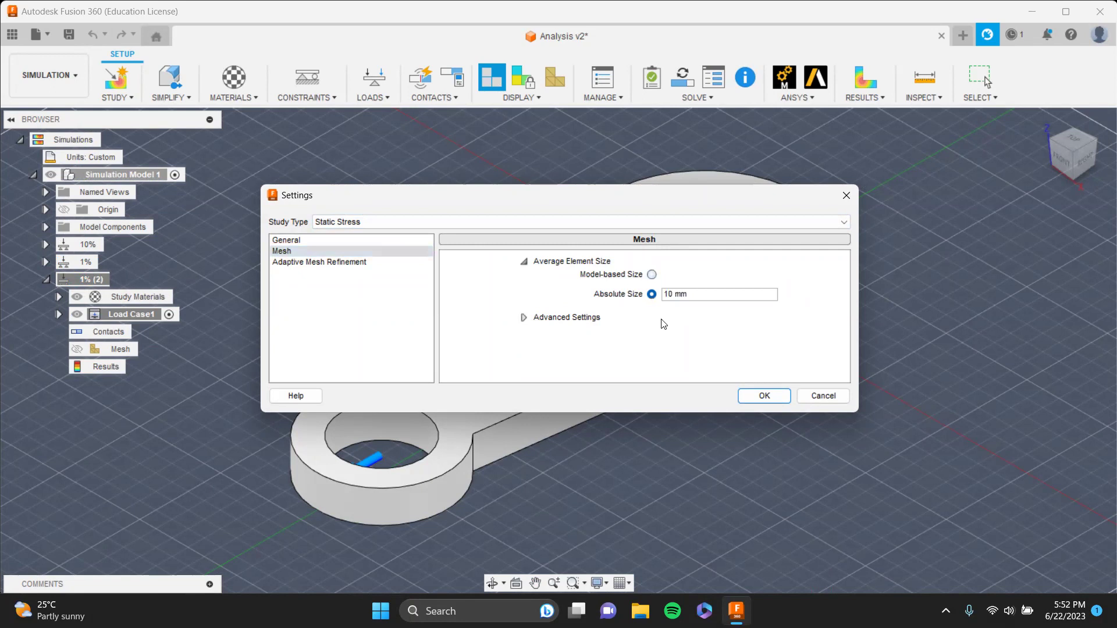
drag(671, 293, 654, 297)
text(5)
click(769, 395)
click(683, 340)
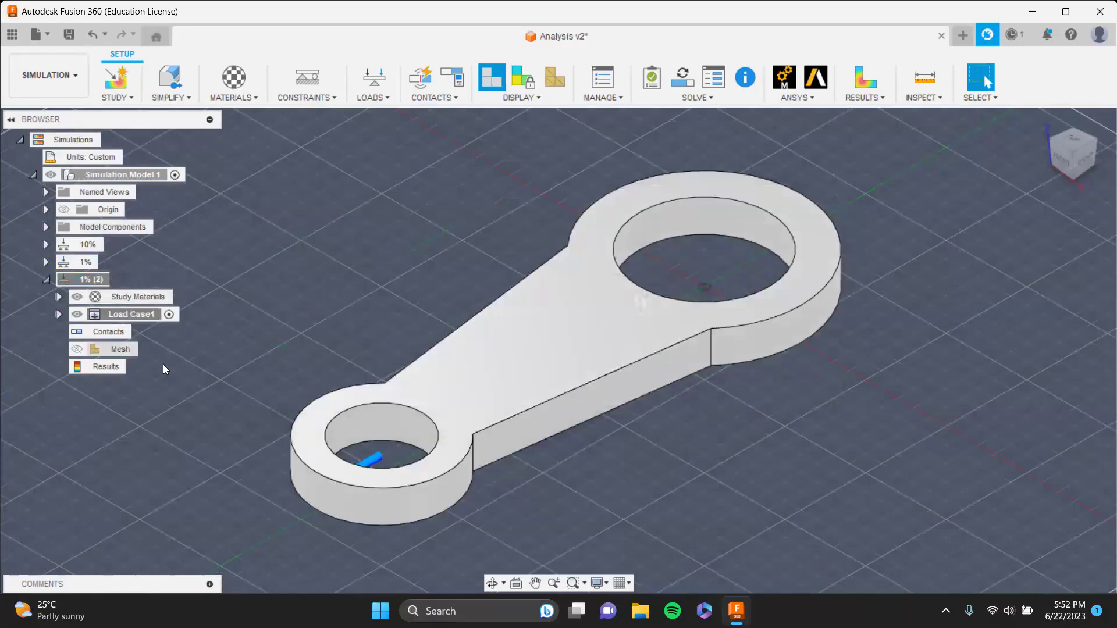
- Mark the 10%, 1% and 1% (2) studies for solving, and close the Solve dialog without running them
click(682, 77)
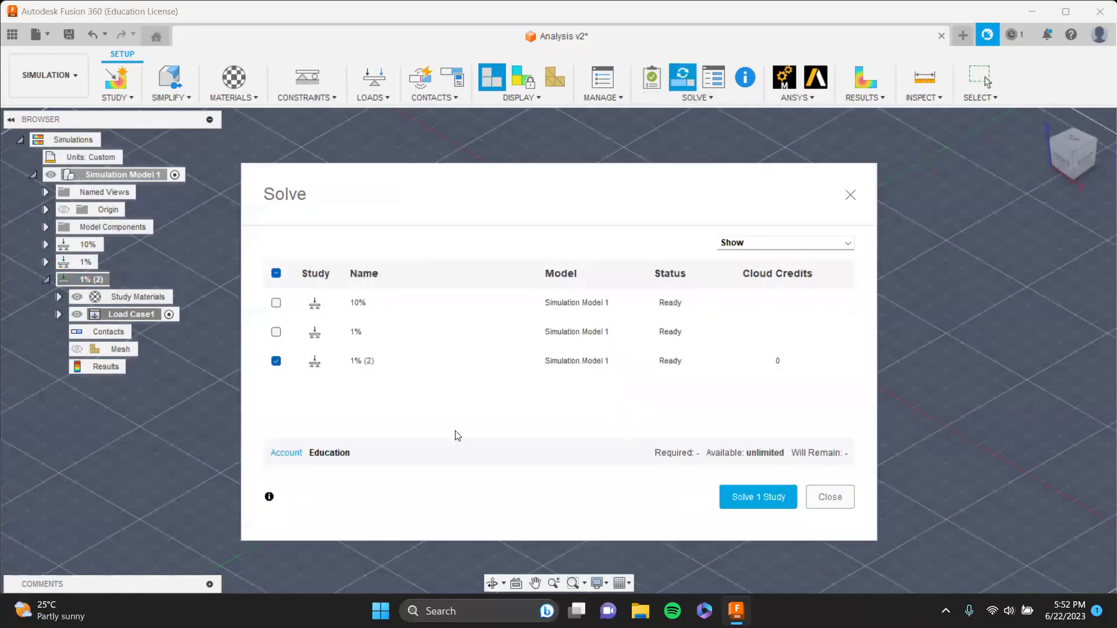
click(275, 303)
click(276, 332)
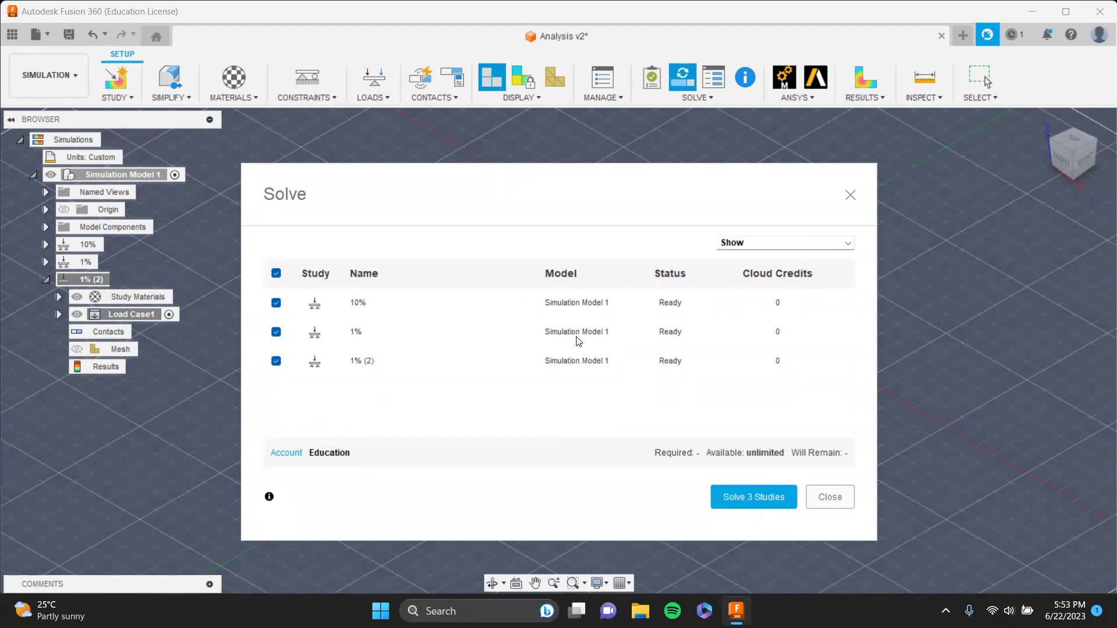
click(855, 196)
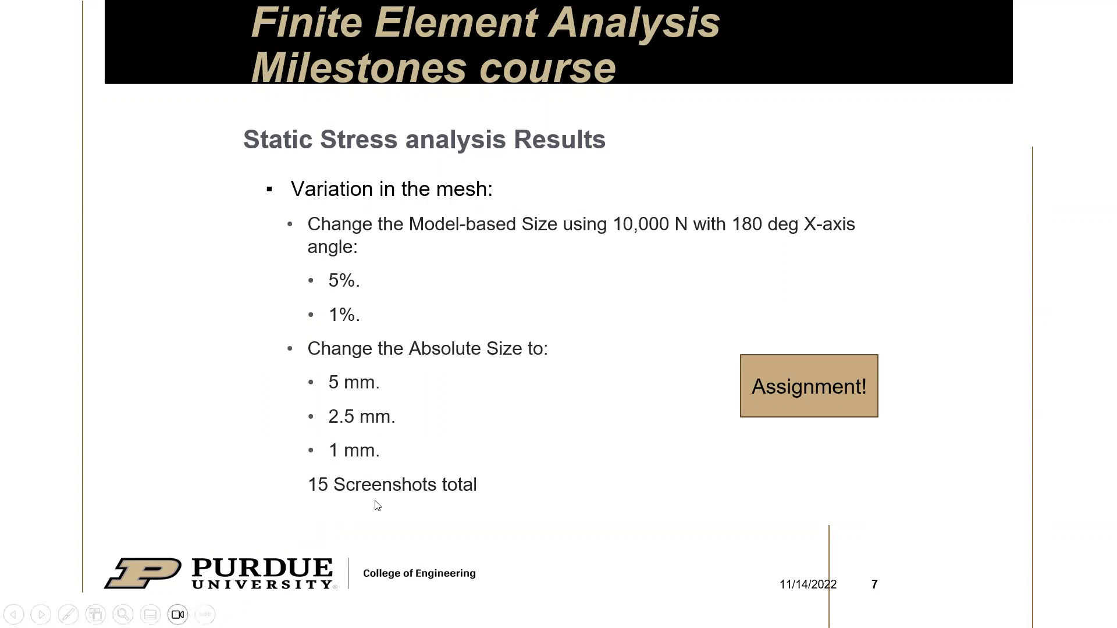
key(alt+Tab)
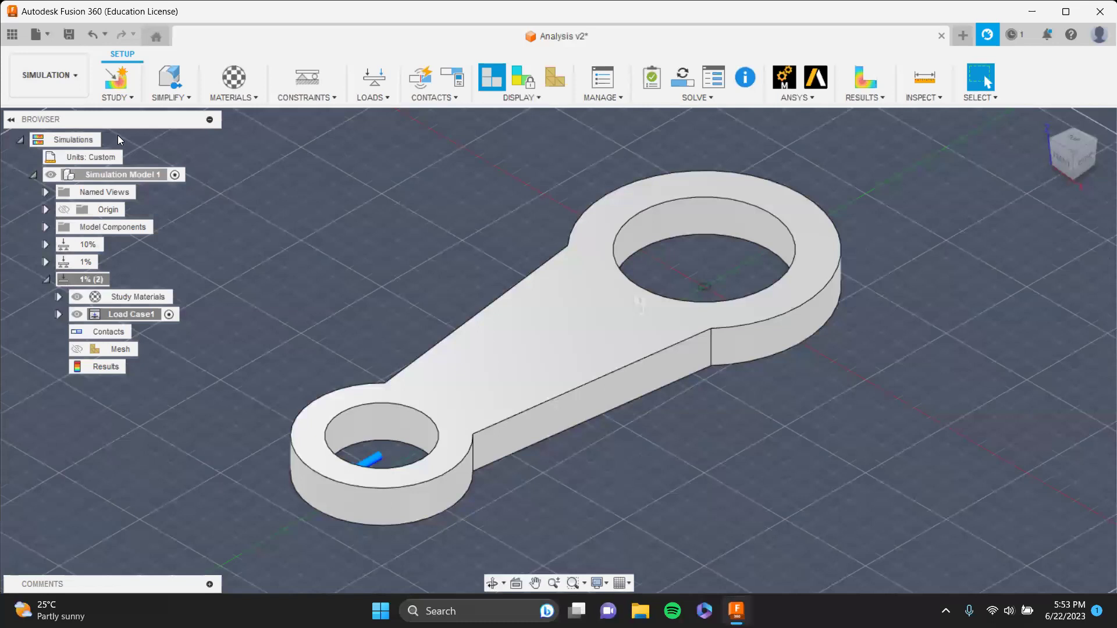
shift+middle_drag(647, 457, 559, 495)
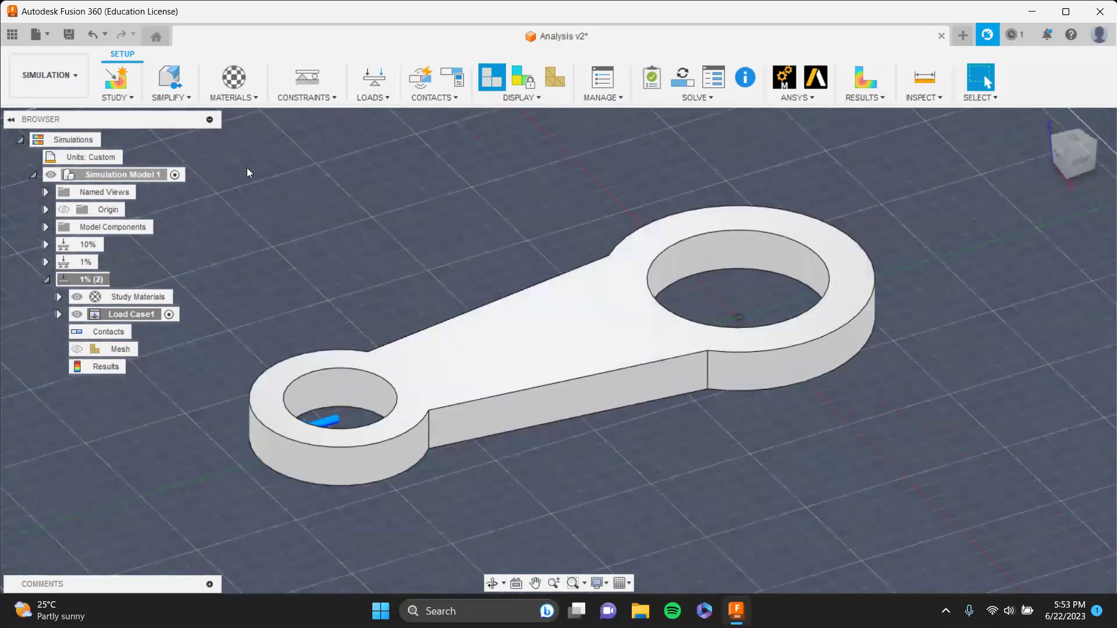
click(62, 74)
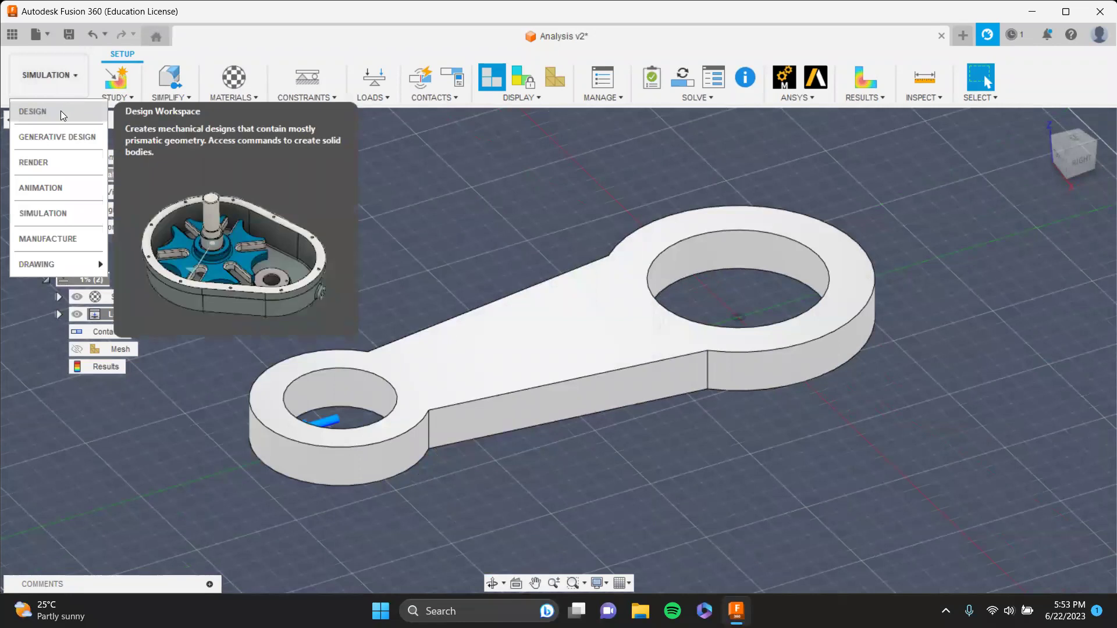
click(53, 214)
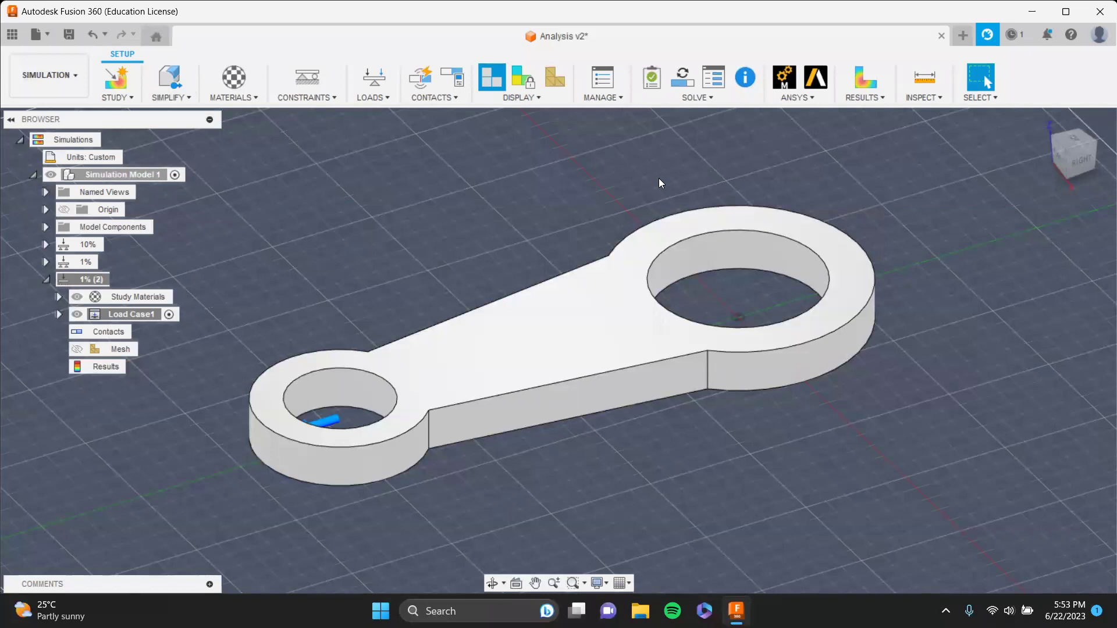
click(72, 78)
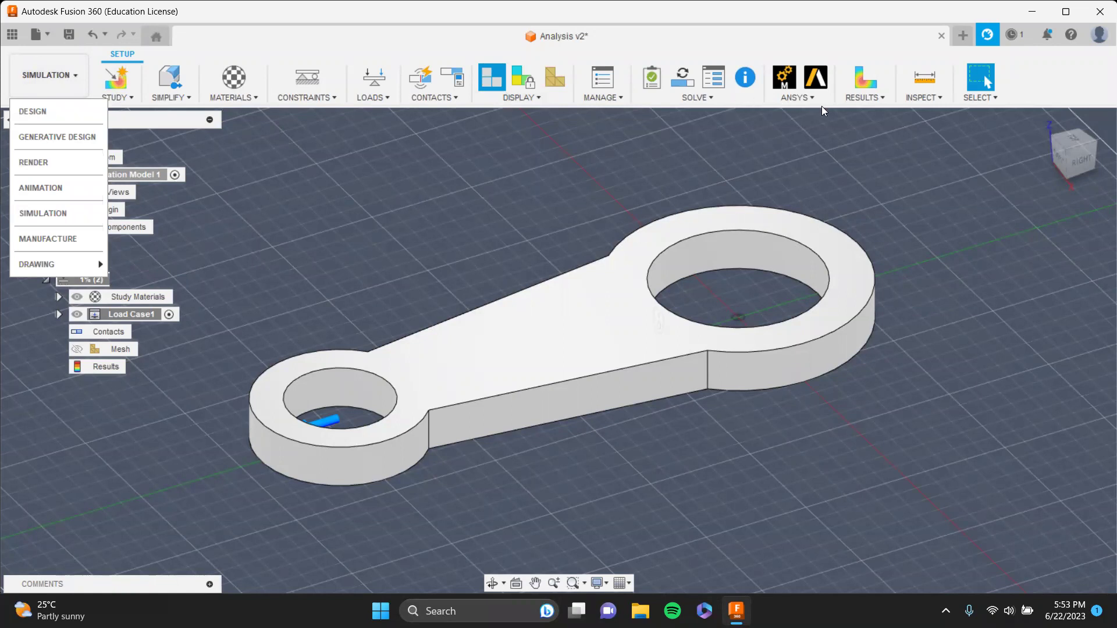
click(832, 149)
shift+middle_drag(908, 183, 920, 81)
click(920, 80)
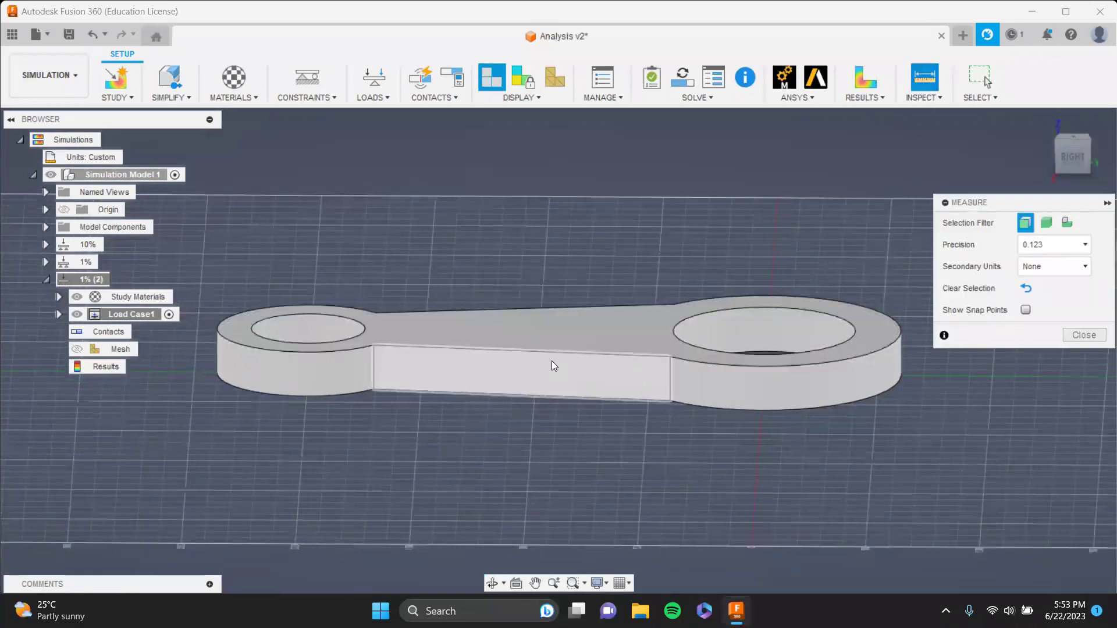
click(1085, 335)
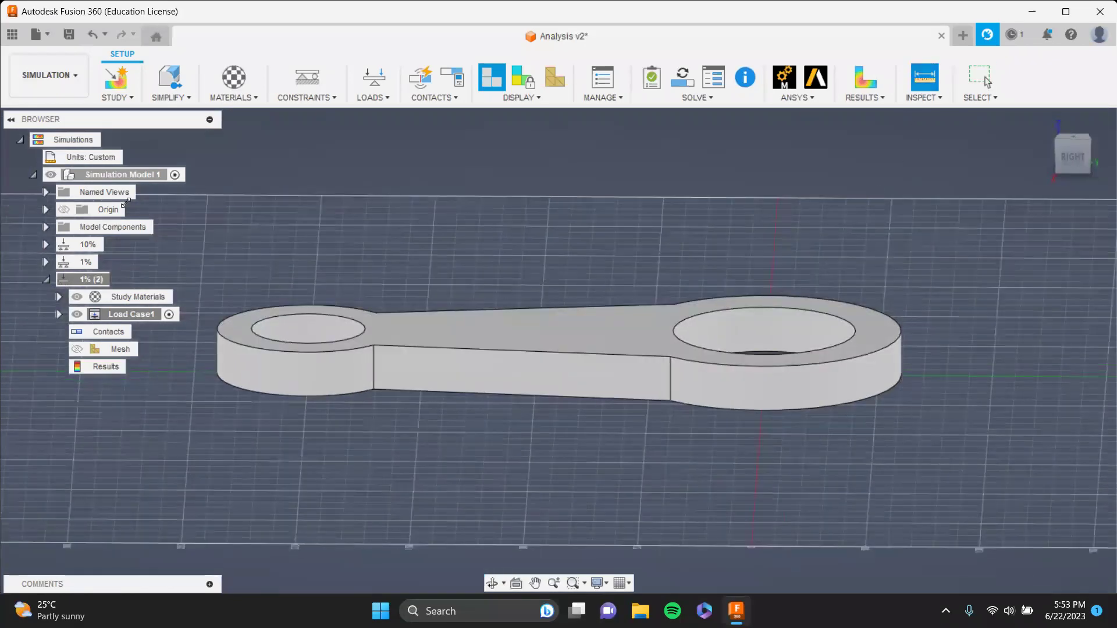
- Activate the 10% study and check whether the Measure tool can be used with its mesh displayed
double_click(87, 244)
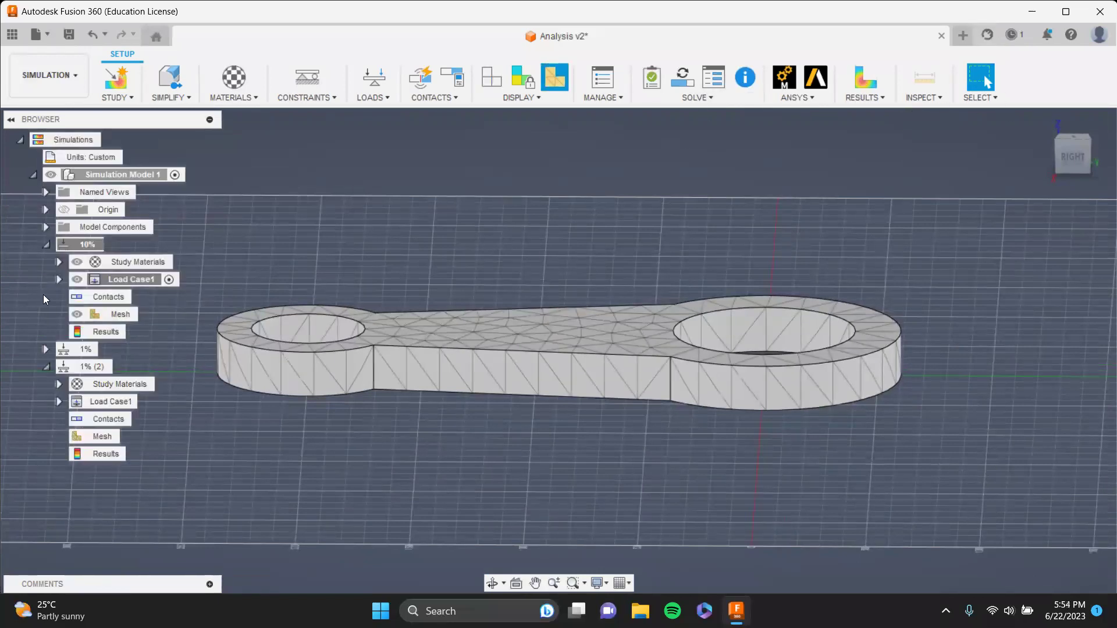
click(930, 98)
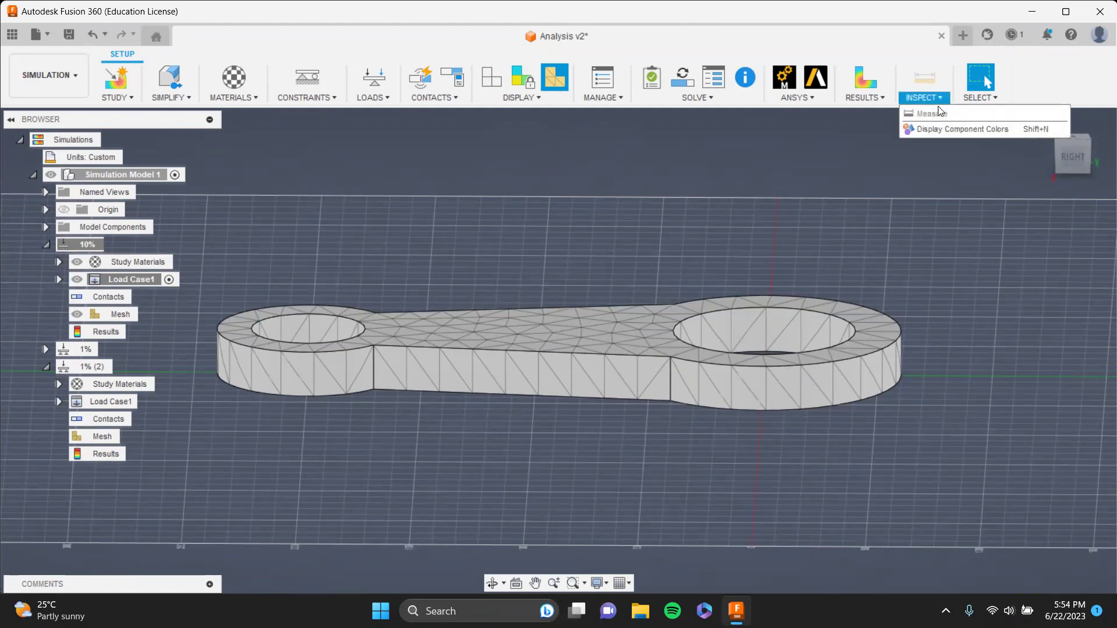
shift+middle_drag(374, 300, 216, 189)
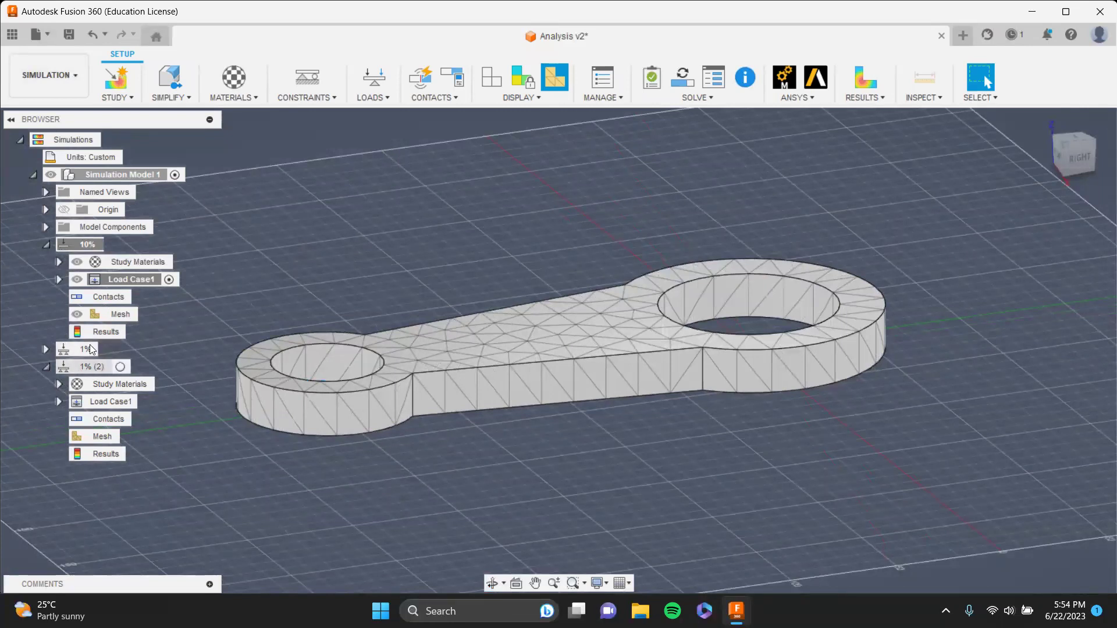
- Hide the 10% study's mesh to view the bare link, and show the mesh again
click(77, 315)
shift+middle_drag(676, 318, 718, 296)
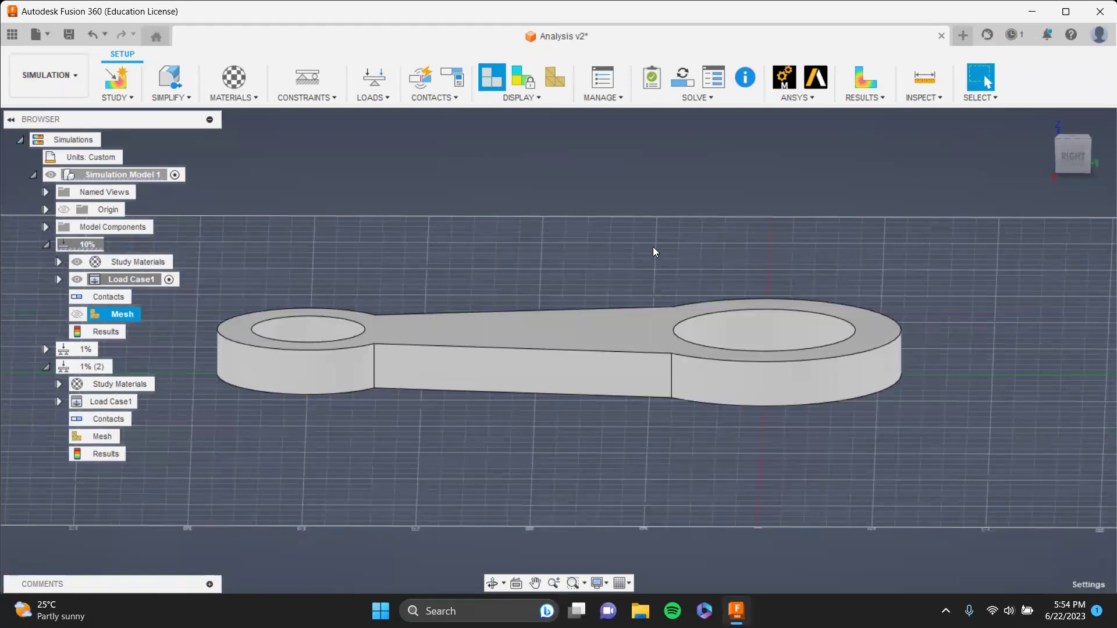
click(77, 314)
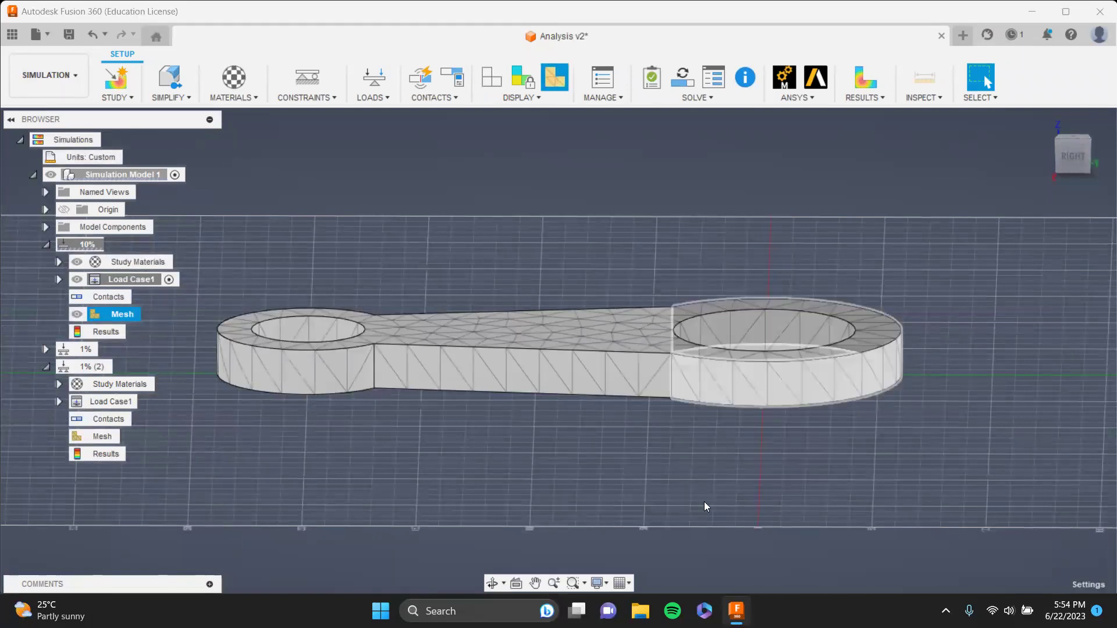
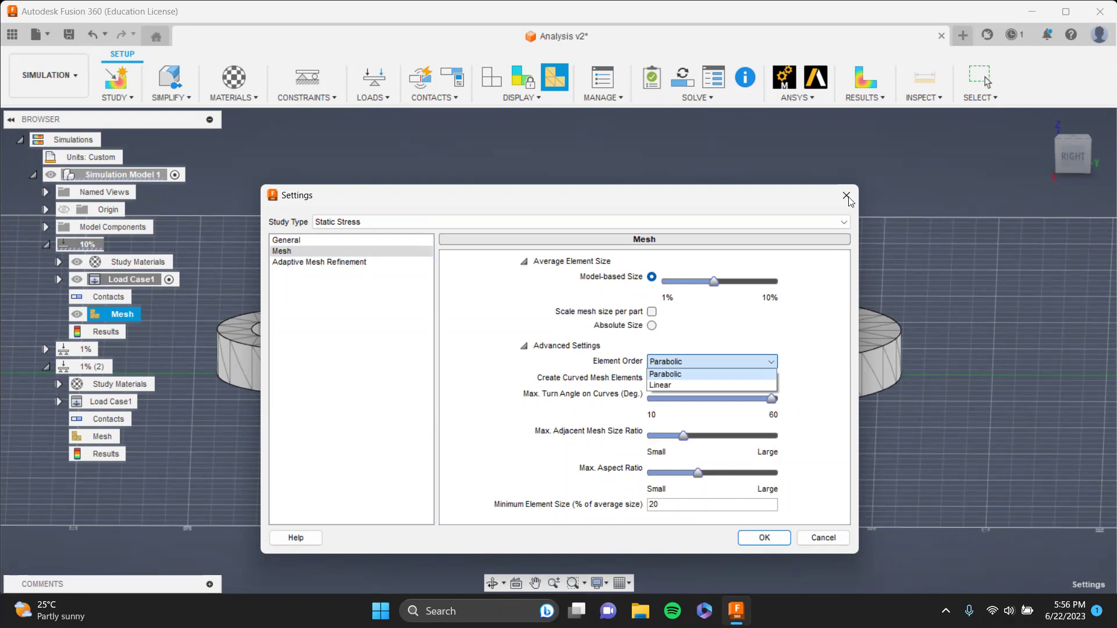
- Close the study settings and examine the 10% study's mesh elements around the large hole and along the link's straight side
click(846, 197)
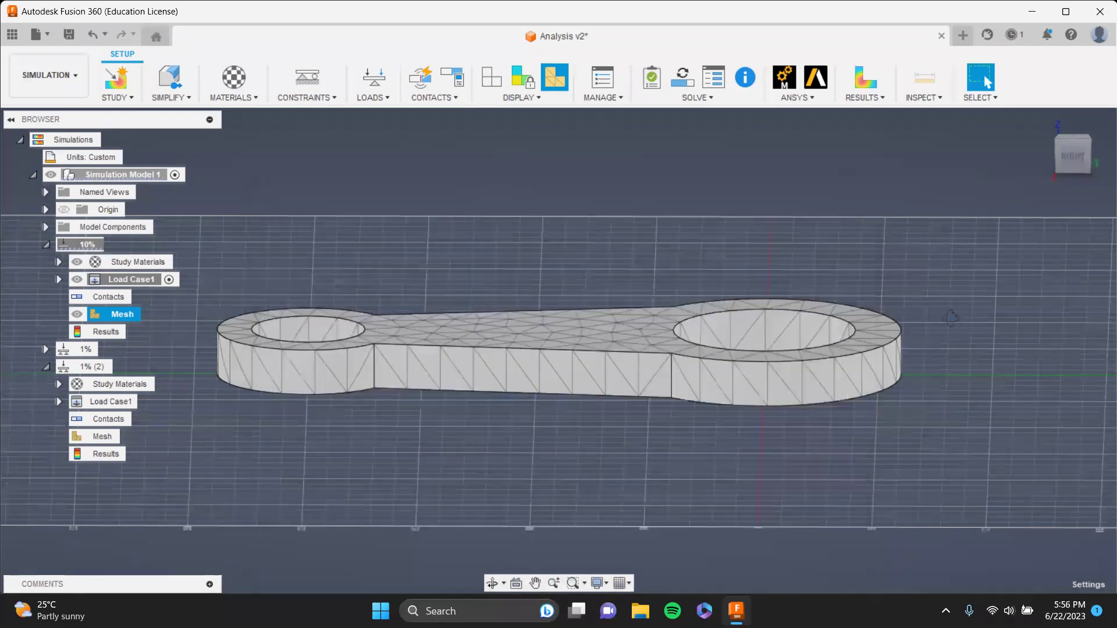
shift+middle_drag(950, 317, 775, 377)
scroll(631, 327, up, 10)
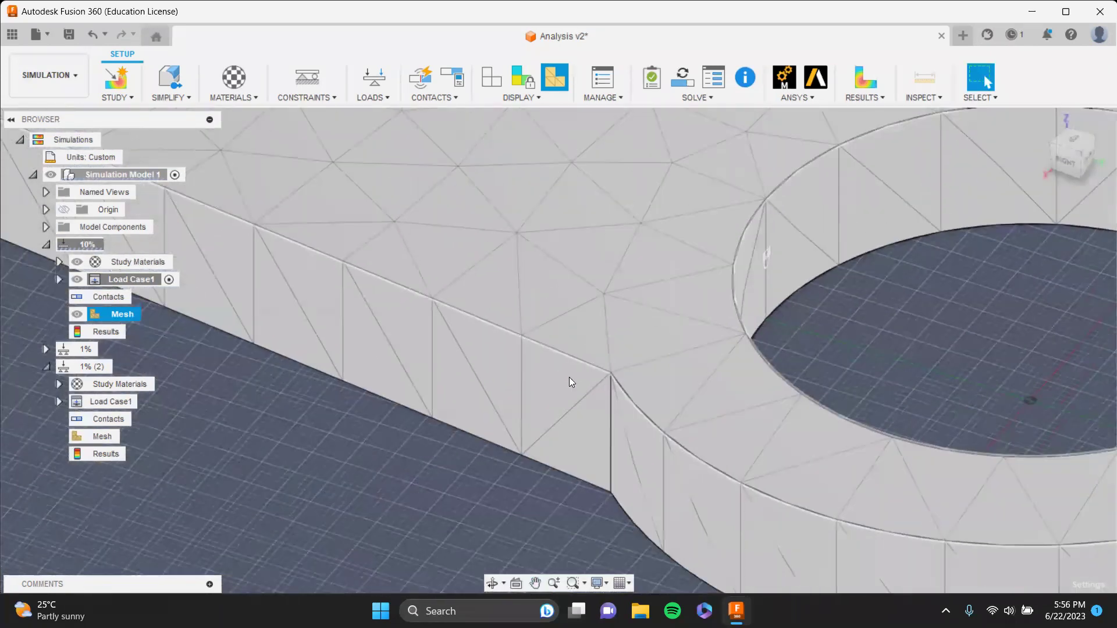
shift+middle_drag(569, 377, 480, 278)
shift+middle_drag(518, 326, 663, 279)
scroll(658, 298, up, 3)
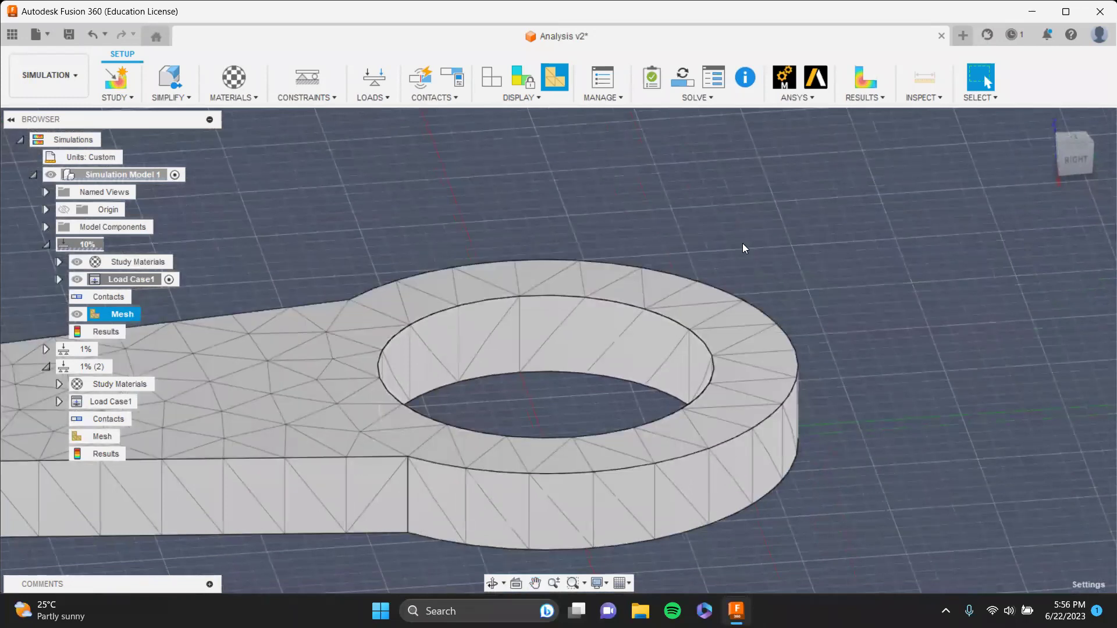
middle_drag(686, 361, 1024, 256)
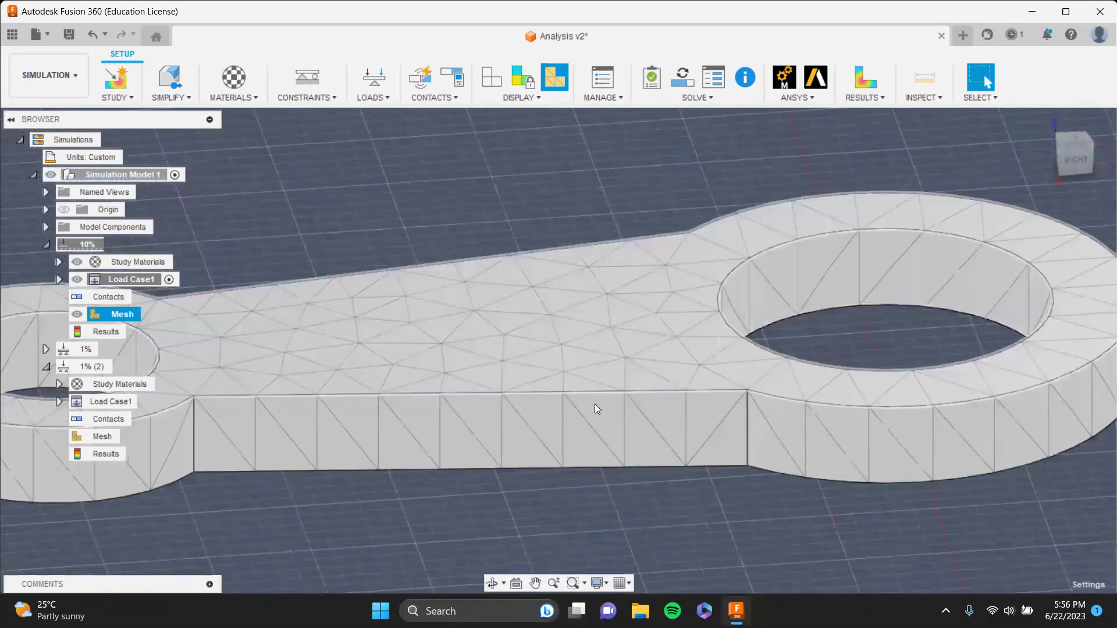
scroll(618, 378, down, 3)
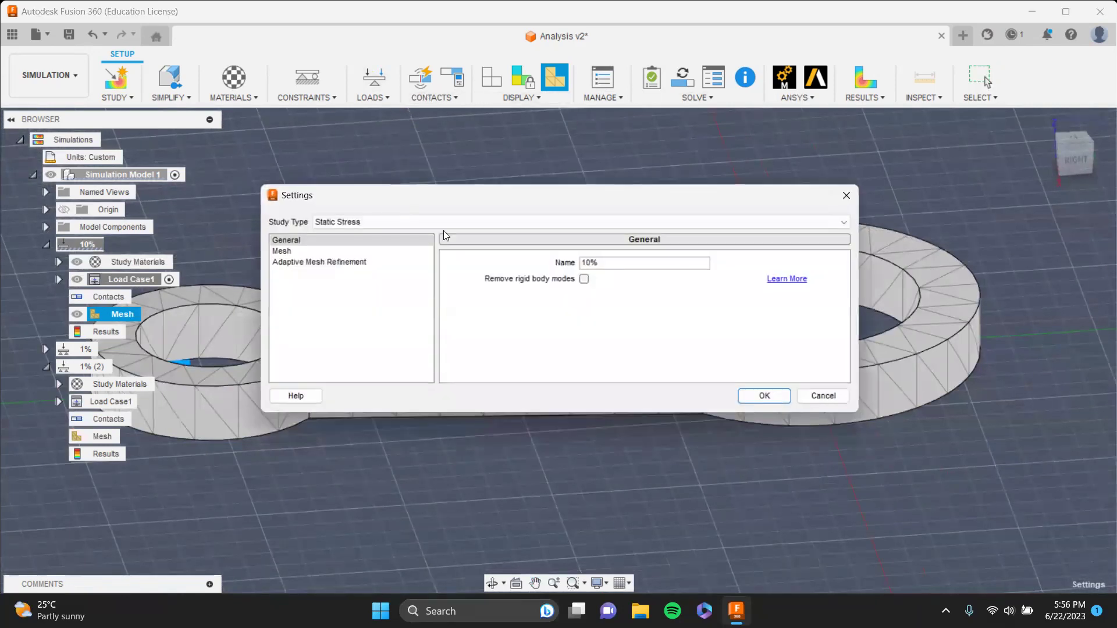
- Display the advanced mesh settings of the 10% study
click(349, 250)
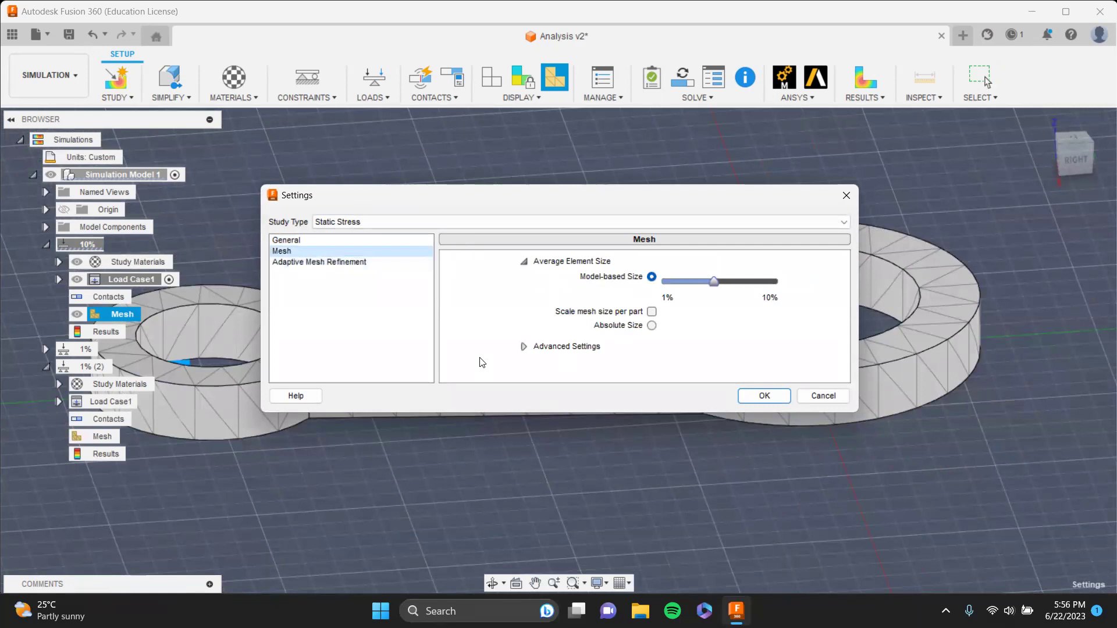
click(524, 348)
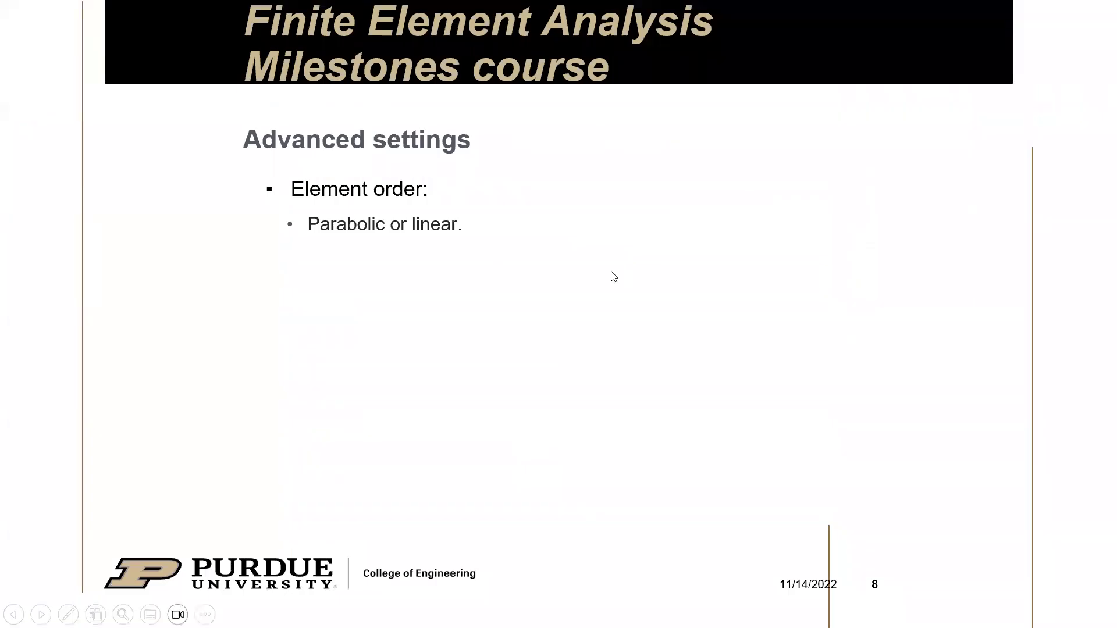
click(613, 276)
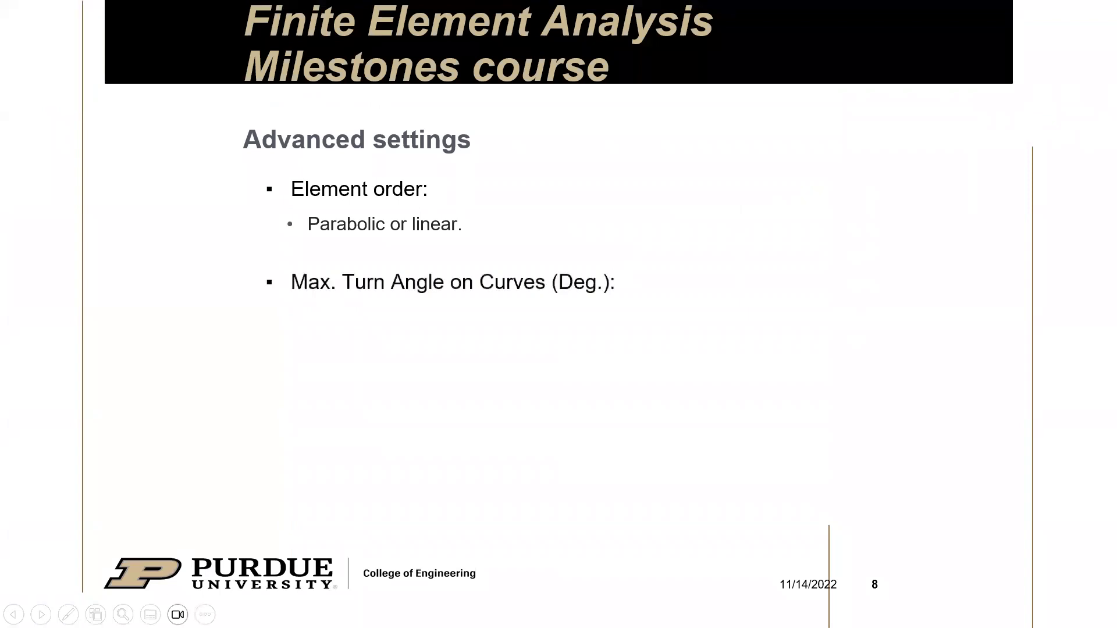
key(Right)
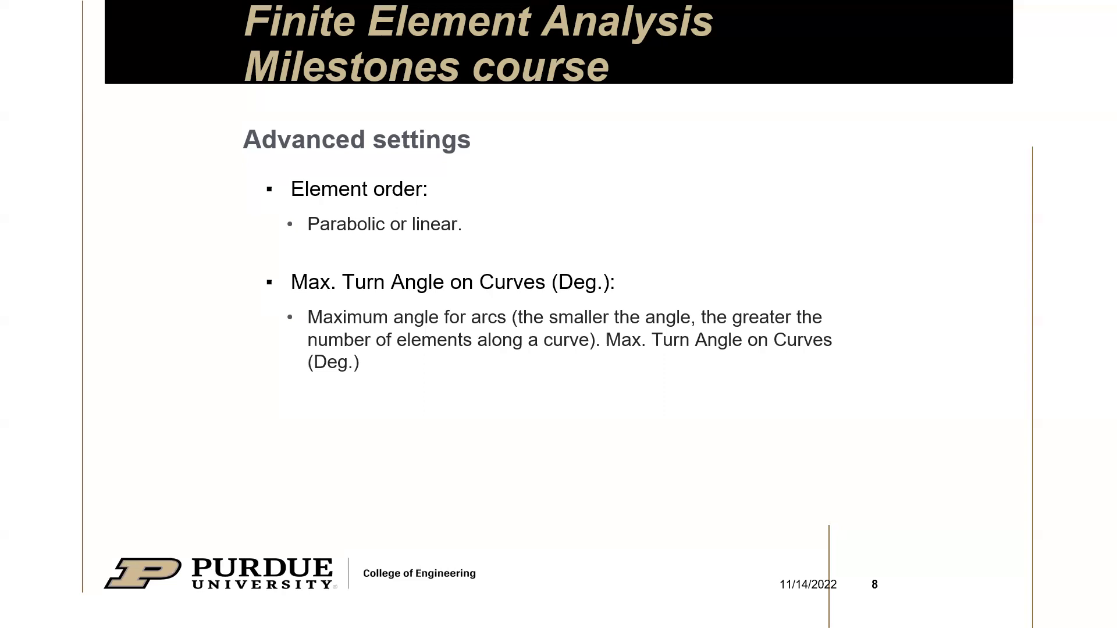
key(alt+Tab)
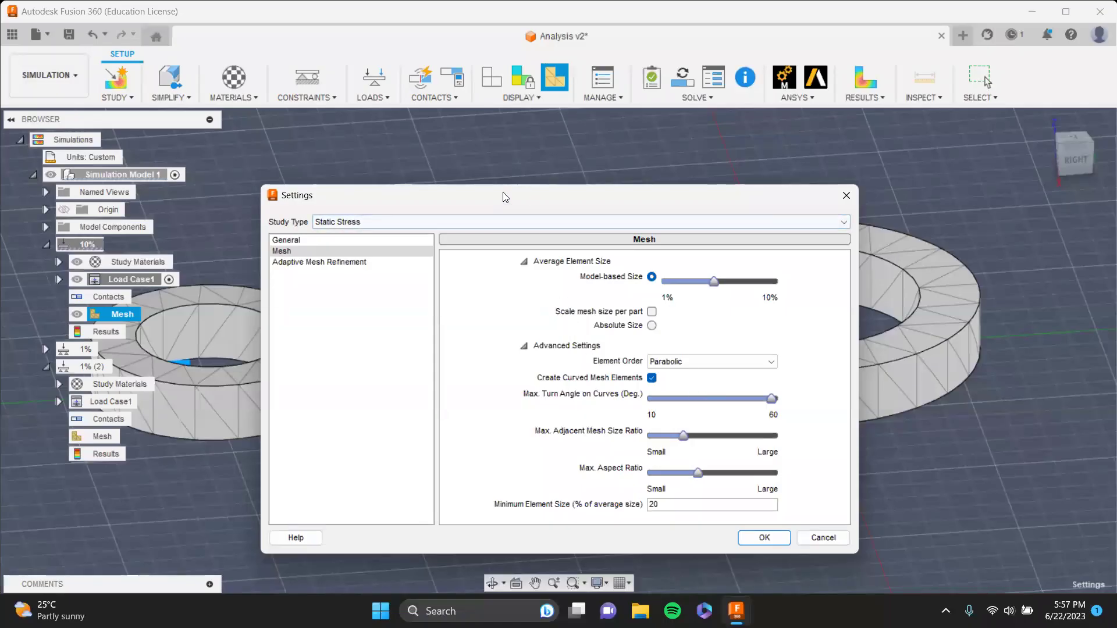
- Review the maximum turn angle on curves in the 10% study's mesh settings, and close the dialog without applying changes
drag(505, 197, 497, 140)
mouse_move(764, 342)
mouse_down()
mouse_move(645, 342)
mouse_move(779, 344)
mouse_up()
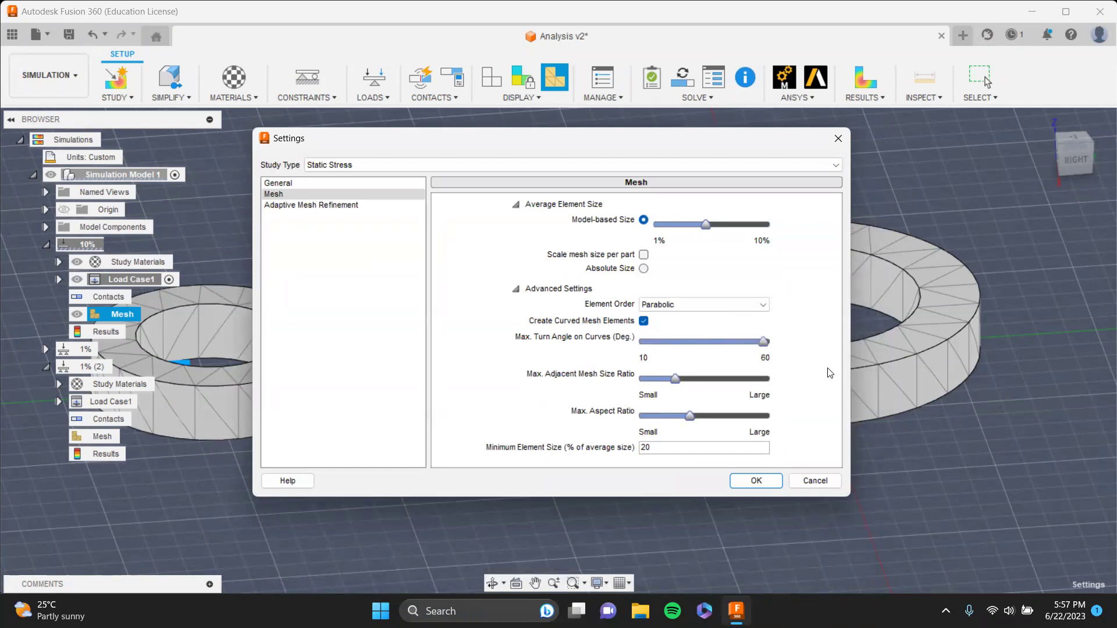
click(839, 138)
- Examine the shapes and sizes of adjacent mesh triangles on the link's top face between the two holes
shift+middle_drag(583, 386, 531, 441)
scroll(414, 294, up, 8)
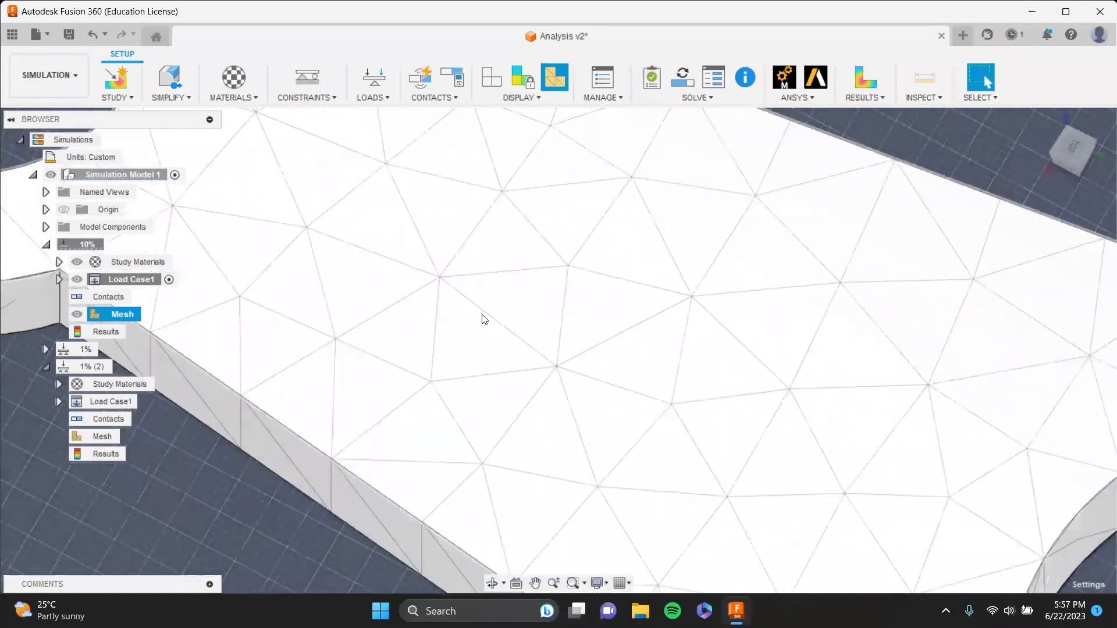
scroll(482, 319, up, 2)
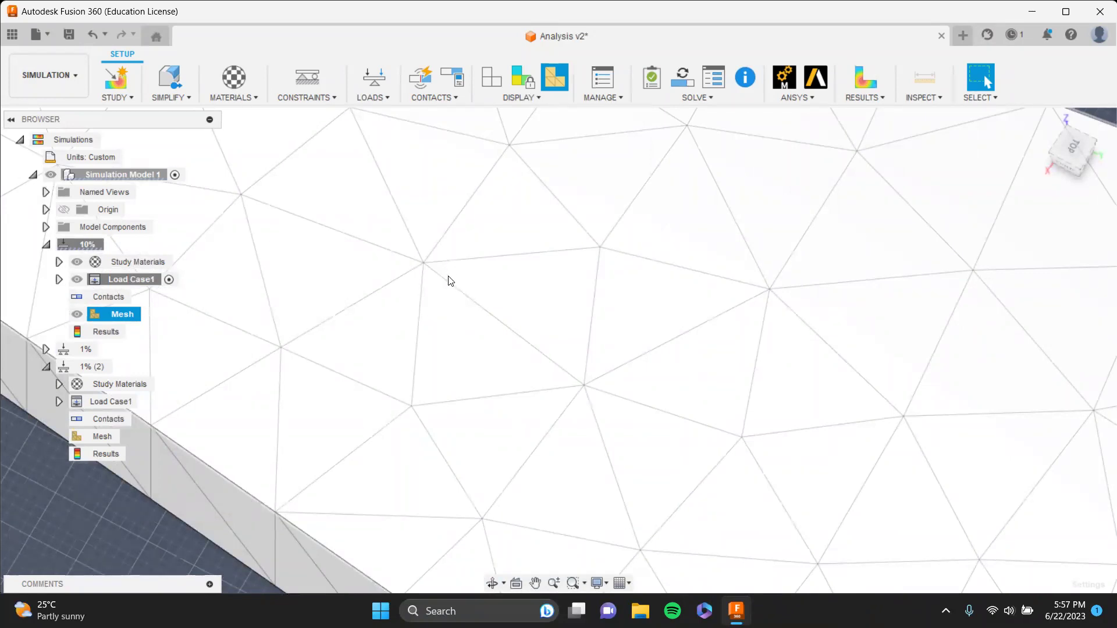
scroll(459, 264, down, 5)
scroll(475, 268, up, 5)
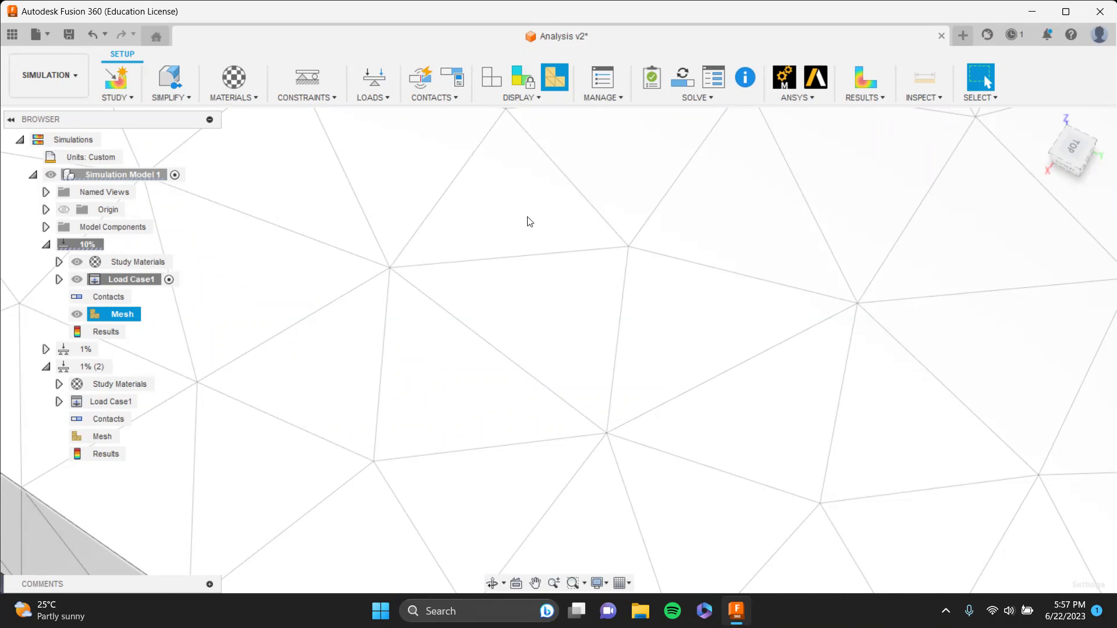
- Reopen the 10% study's settings and show its advanced mesh options
click(600, 85)
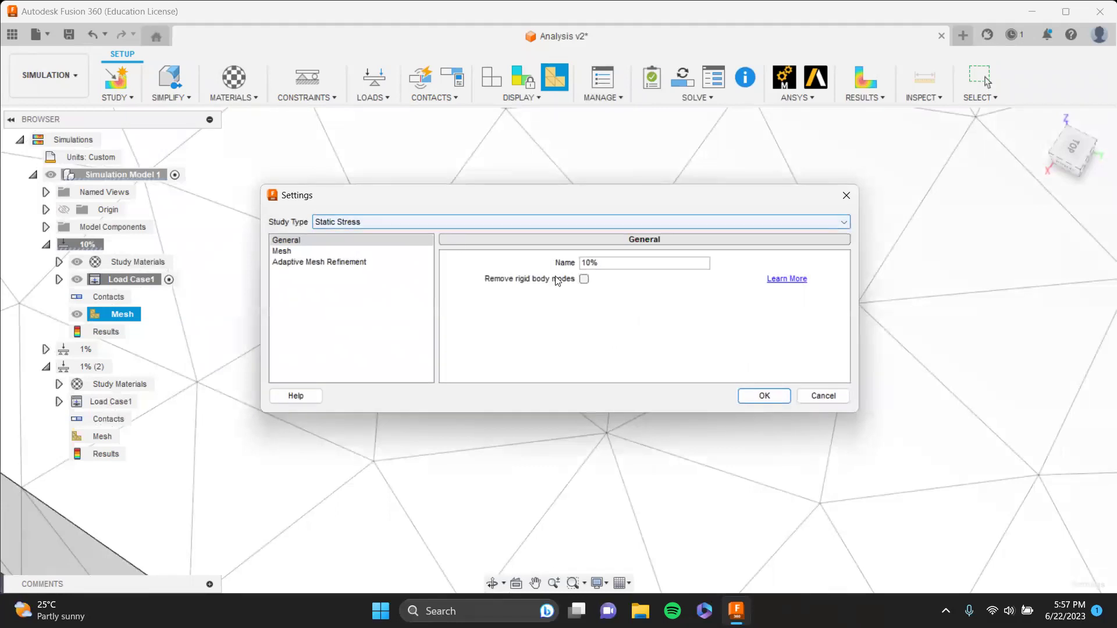
click(428, 252)
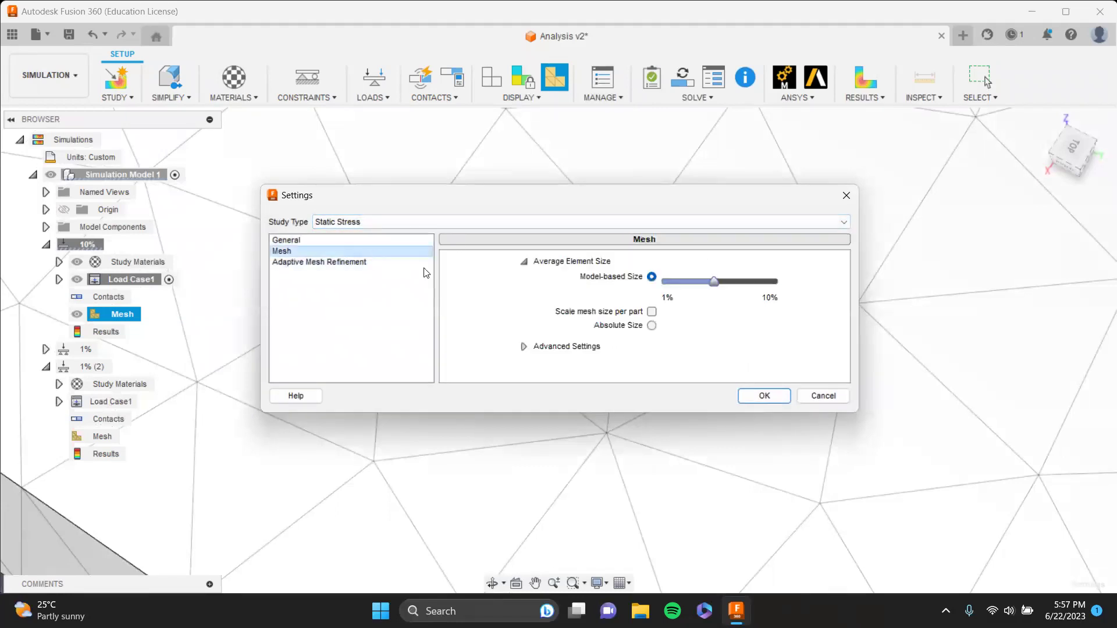
click(523, 347)
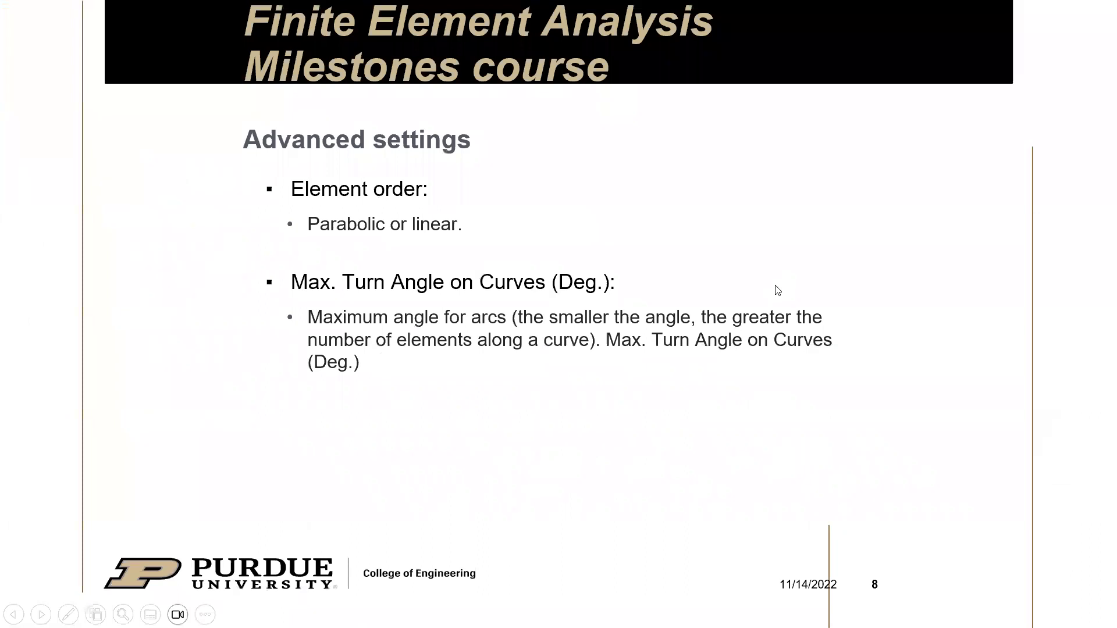
click(778, 290)
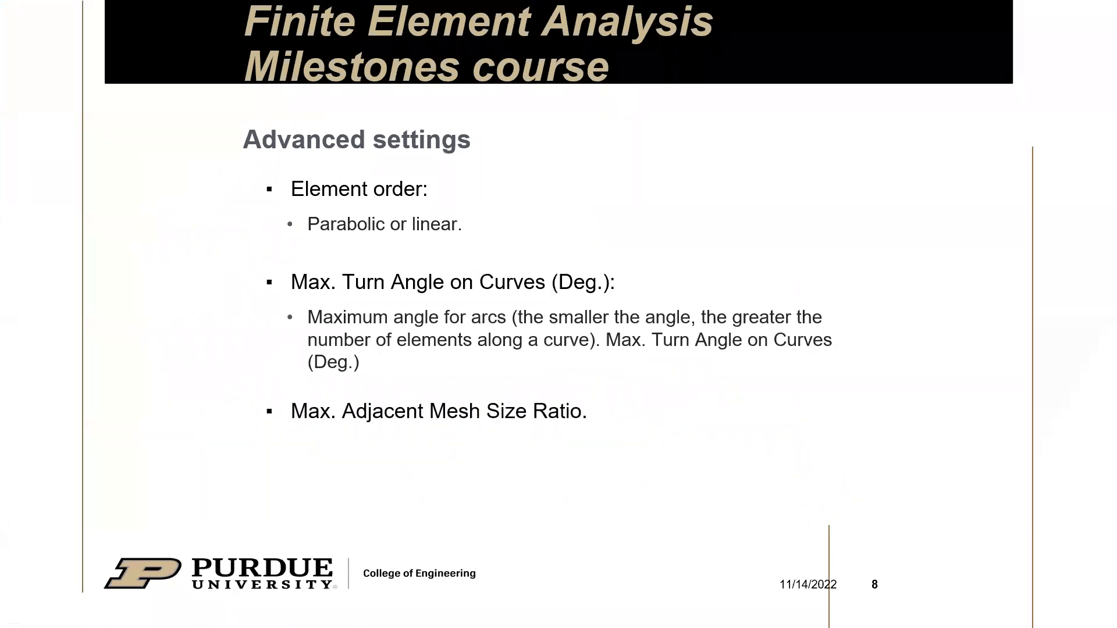
key(Right)
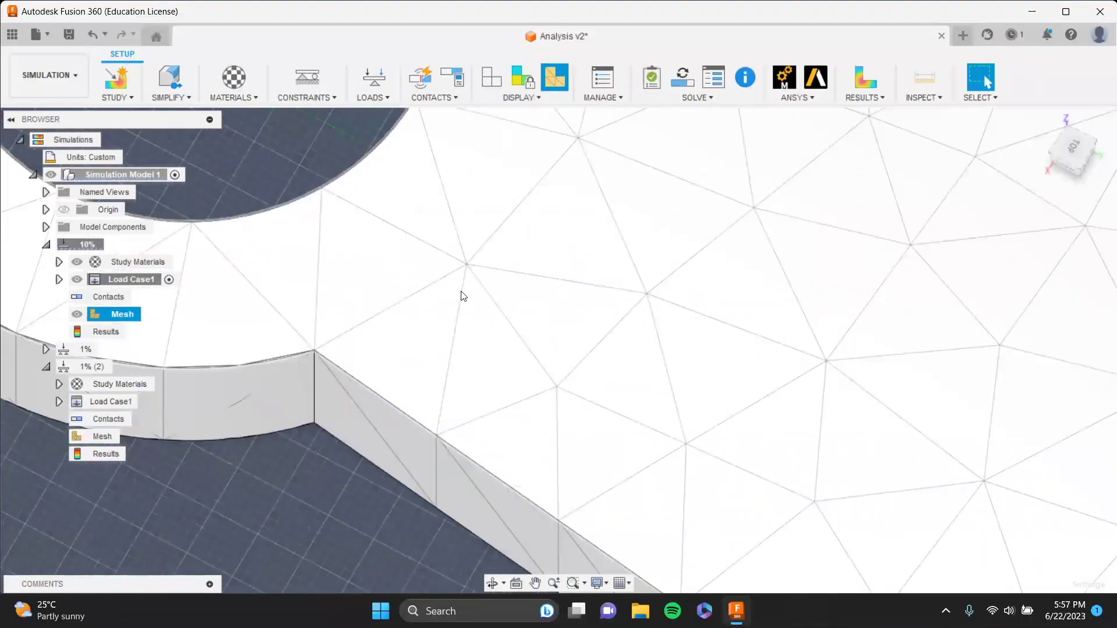
scroll(274, 195, down, 3)
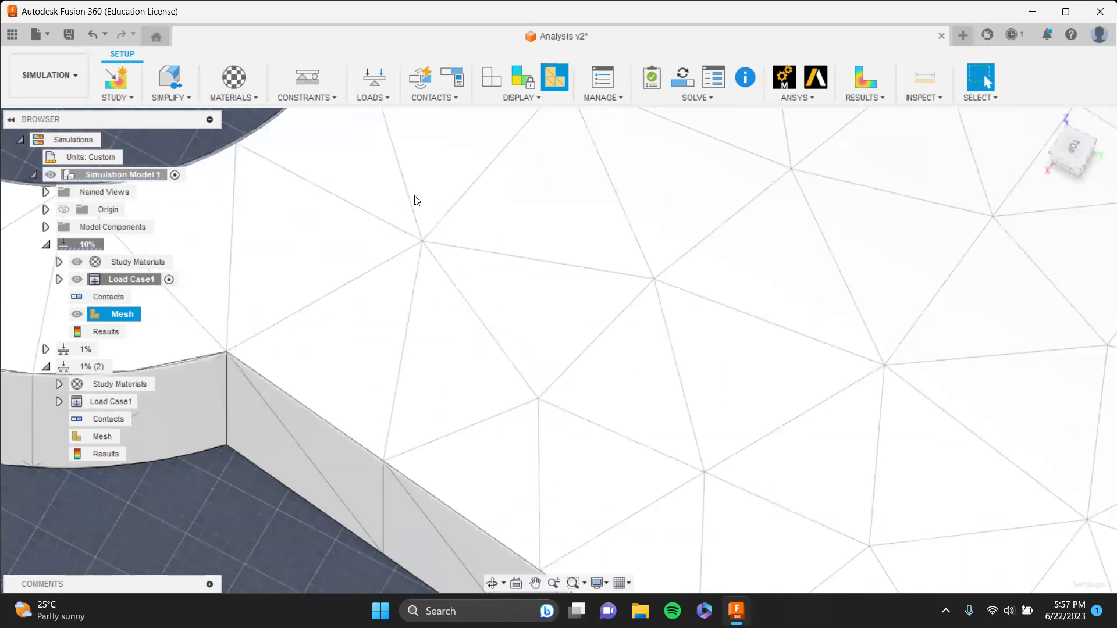
key(alt+Tab)
click(712, 409)
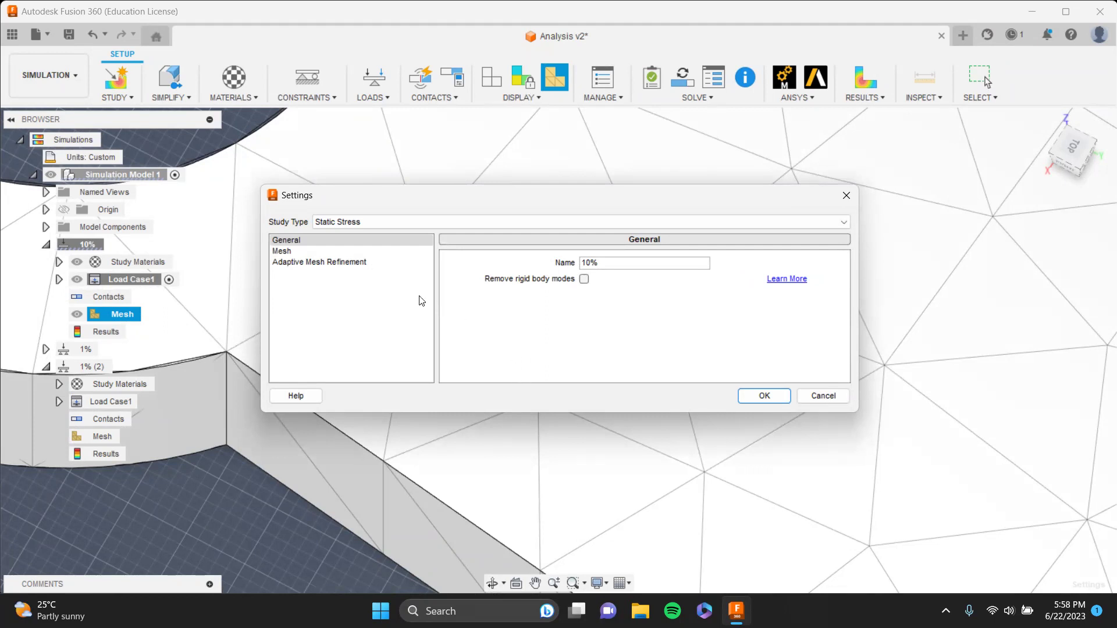
- Review the adjacent mesh size ratio, aspect ratio and minimum element size in the 10% study's advanced mesh settings, and close the dialog
click(371, 252)
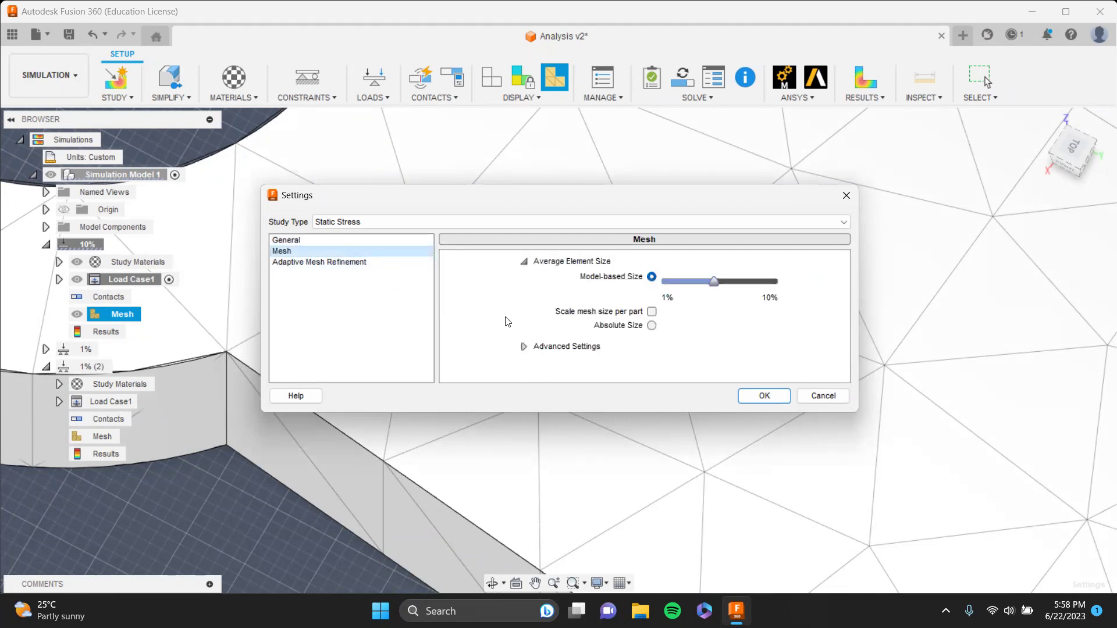
click(527, 347)
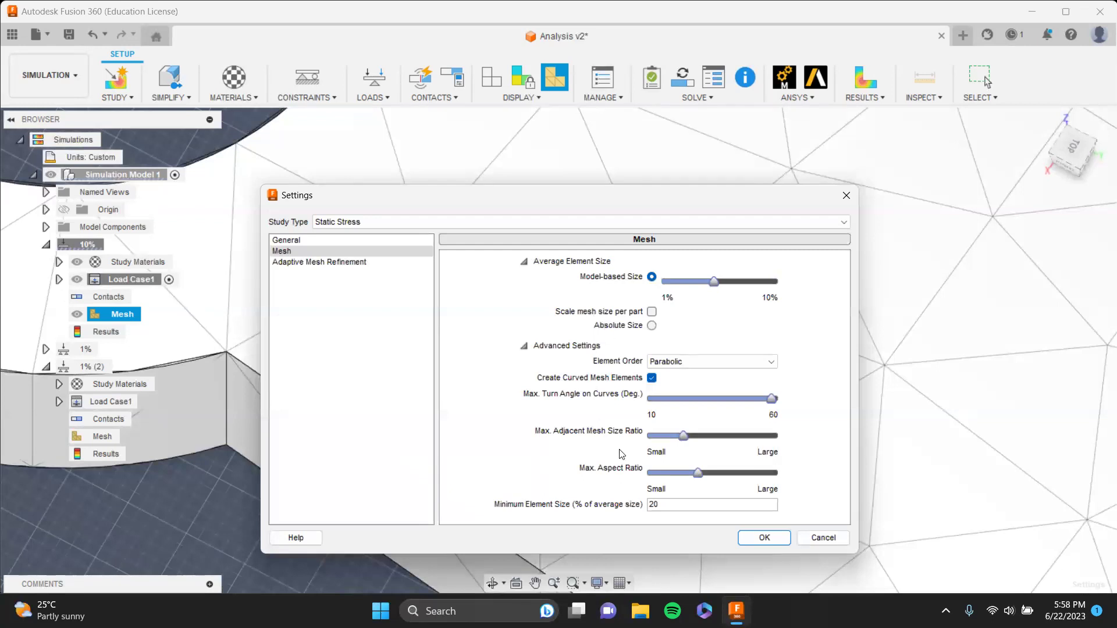
drag(368, 181, 328, 81)
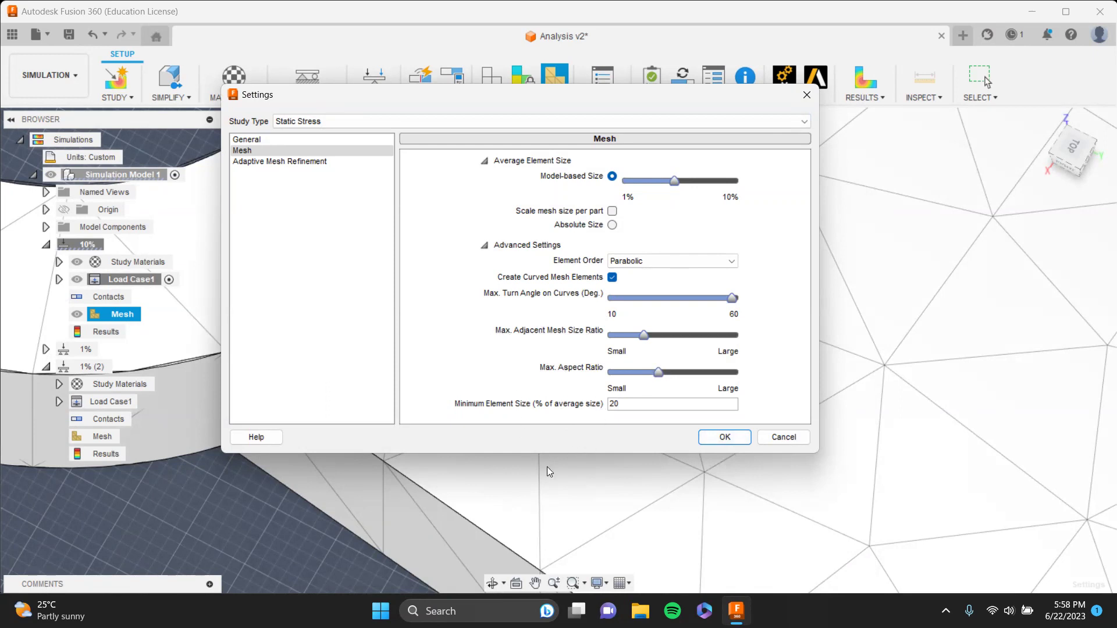
click(702, 433)
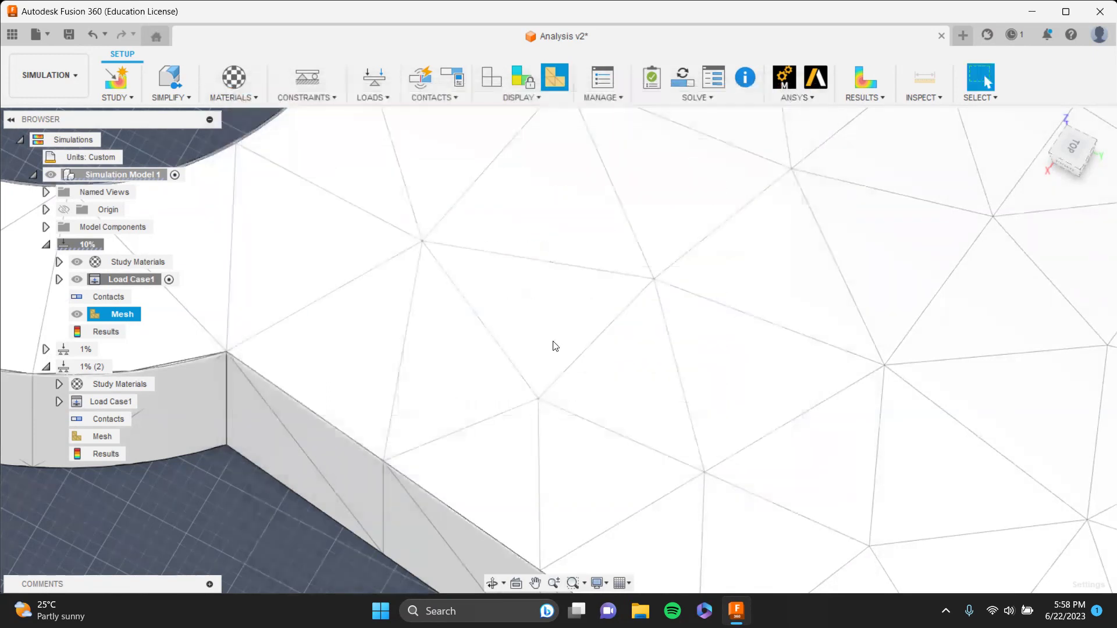
scroll(555, 343, down, 5)
middle_drag(589, 330, 423, 444)
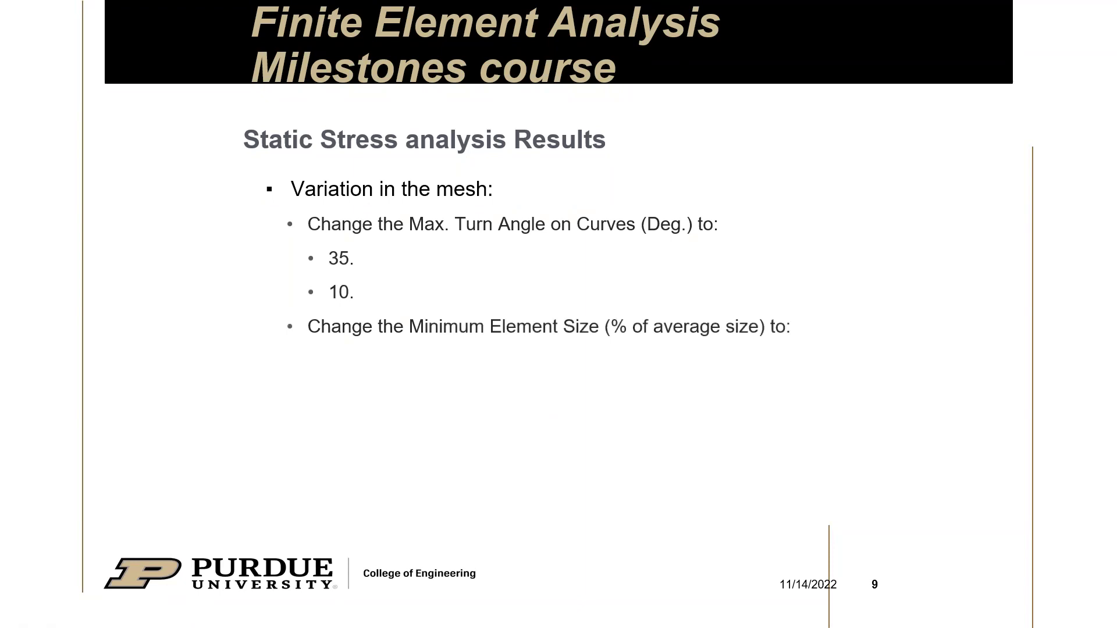
key(Left)
key(Left)
key(Left)
key(Left)
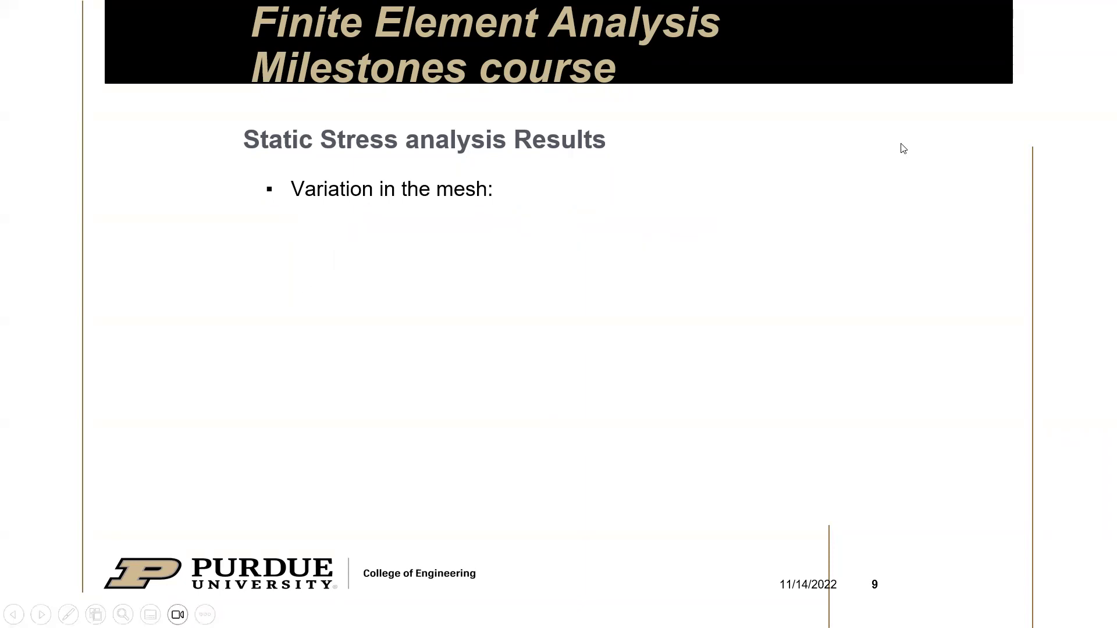
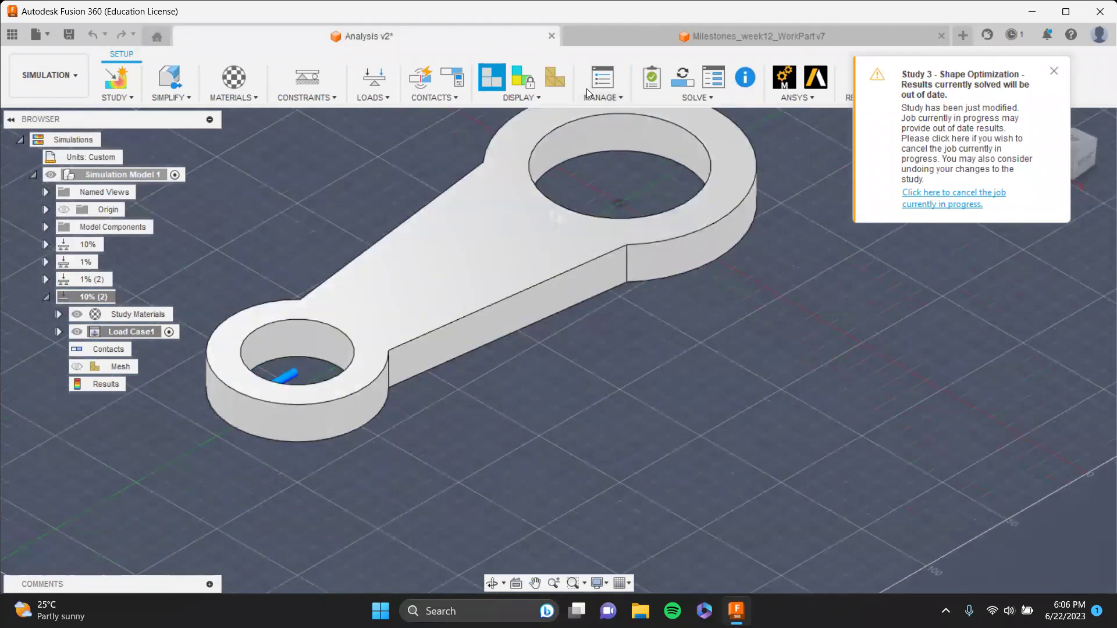
- Check the mesh settings and the general study settings of the 10% (2) study, closing both dialogs without changes
right_click(105, 367)
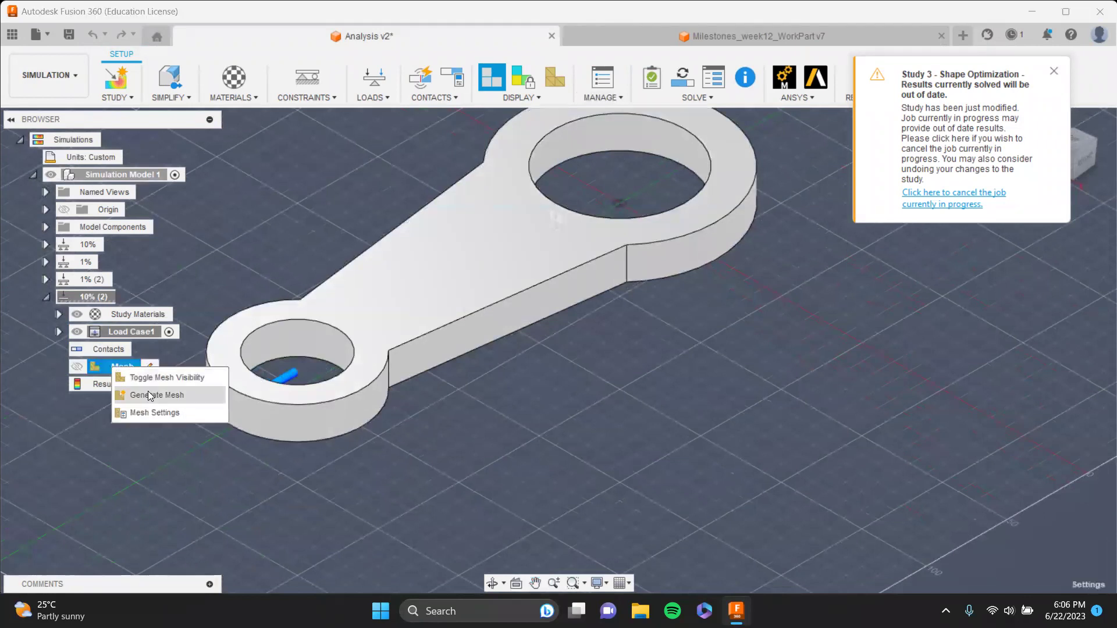
click(151, 407)
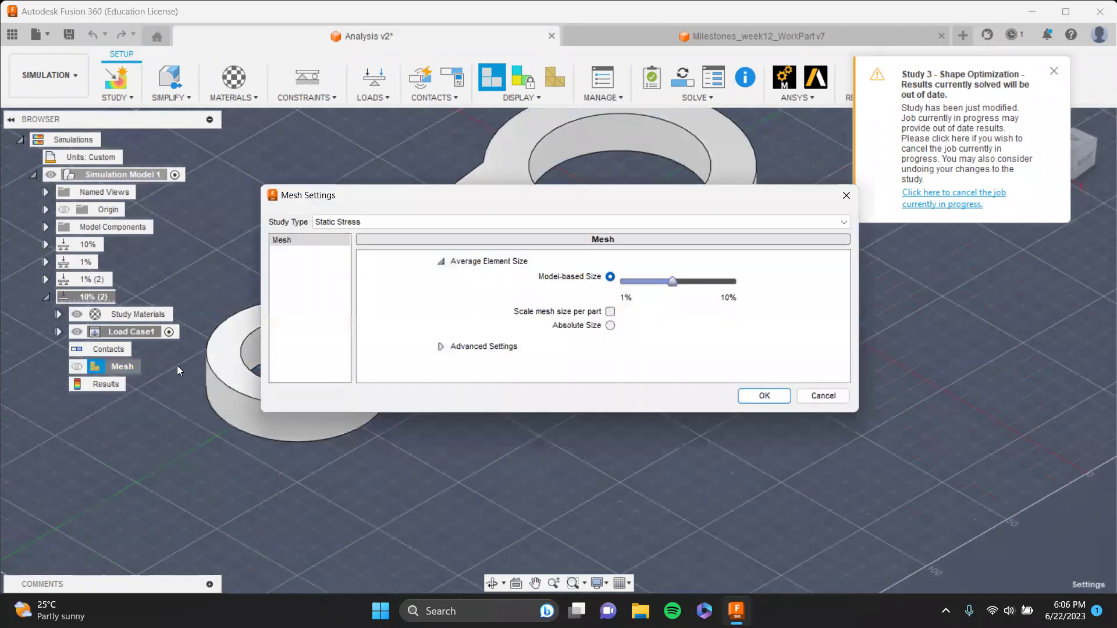
click(838, 397)
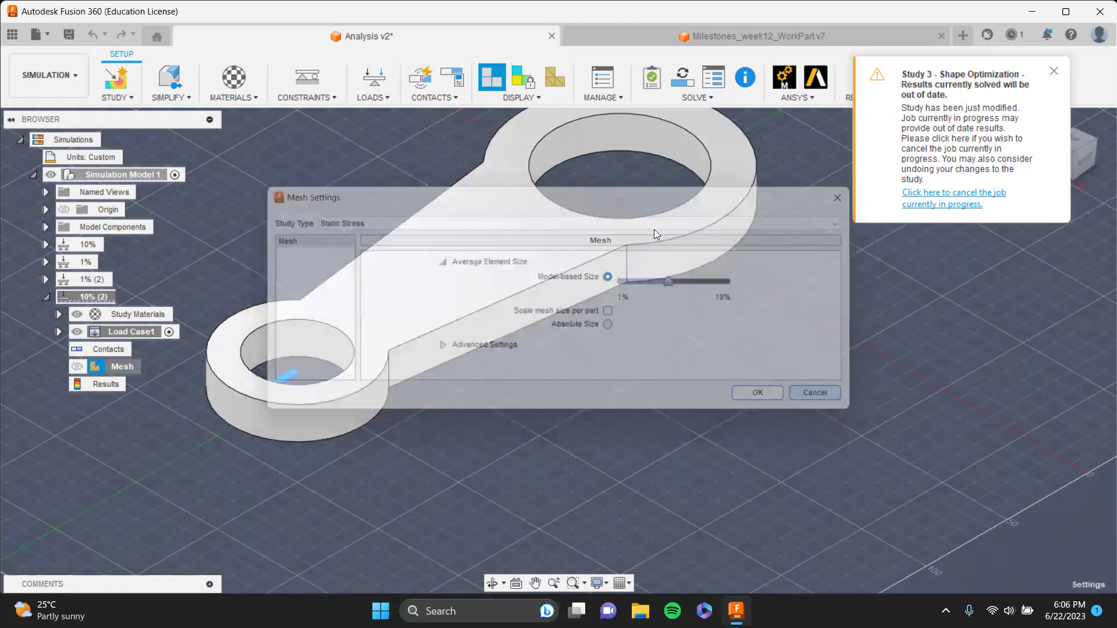
click(610, 82)
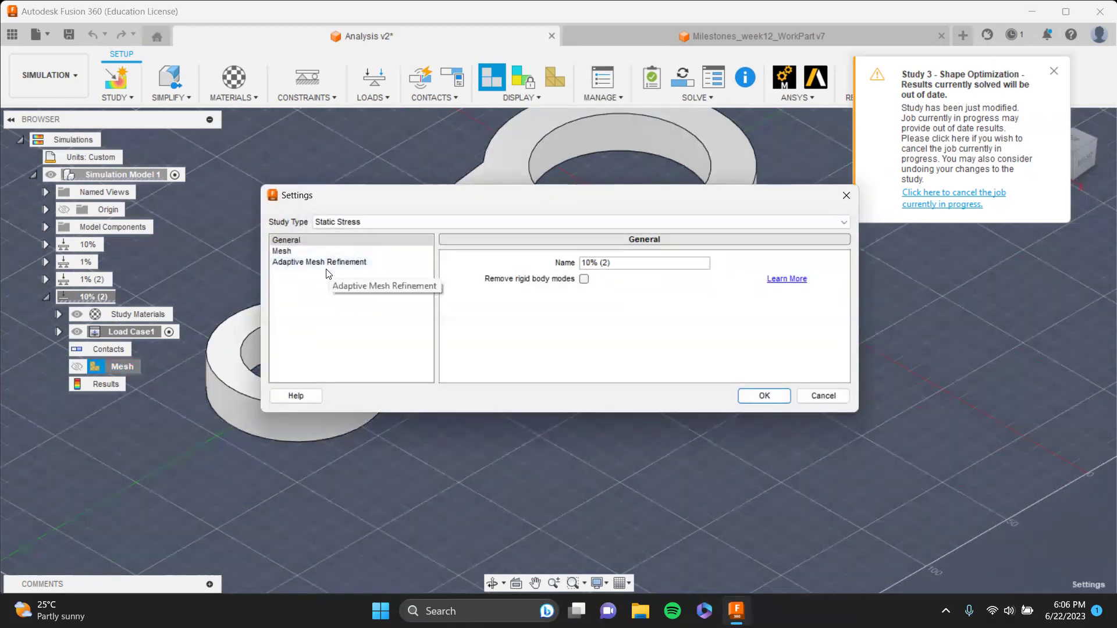
click(822, 395)
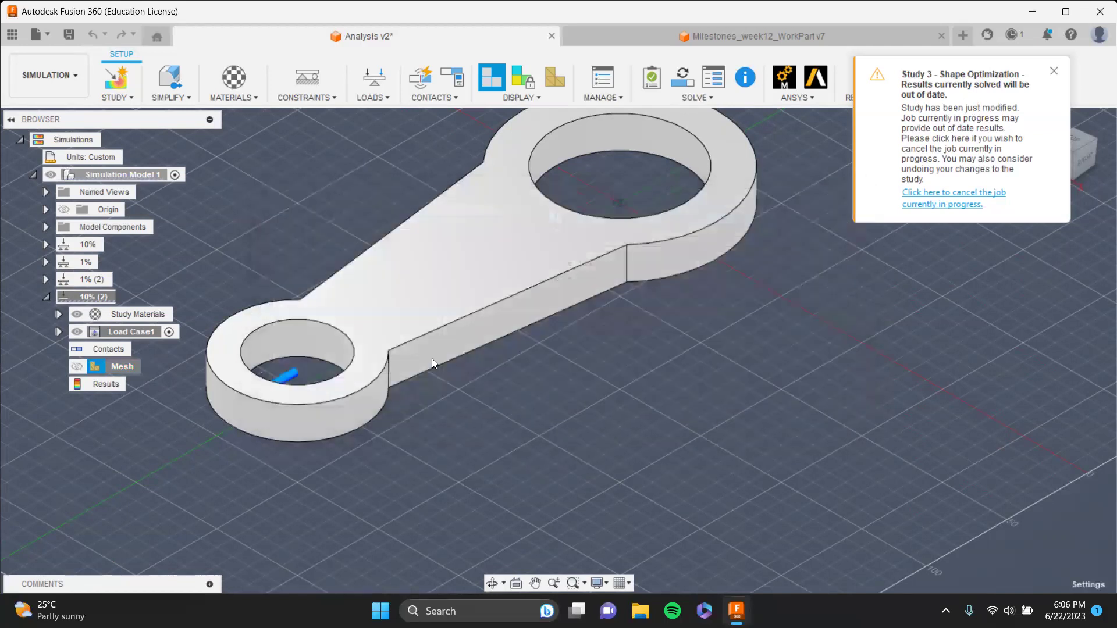
- Review the average element size in the 10% (2) study's mesh settings and close the dialog without changes
right_click(104, 370)
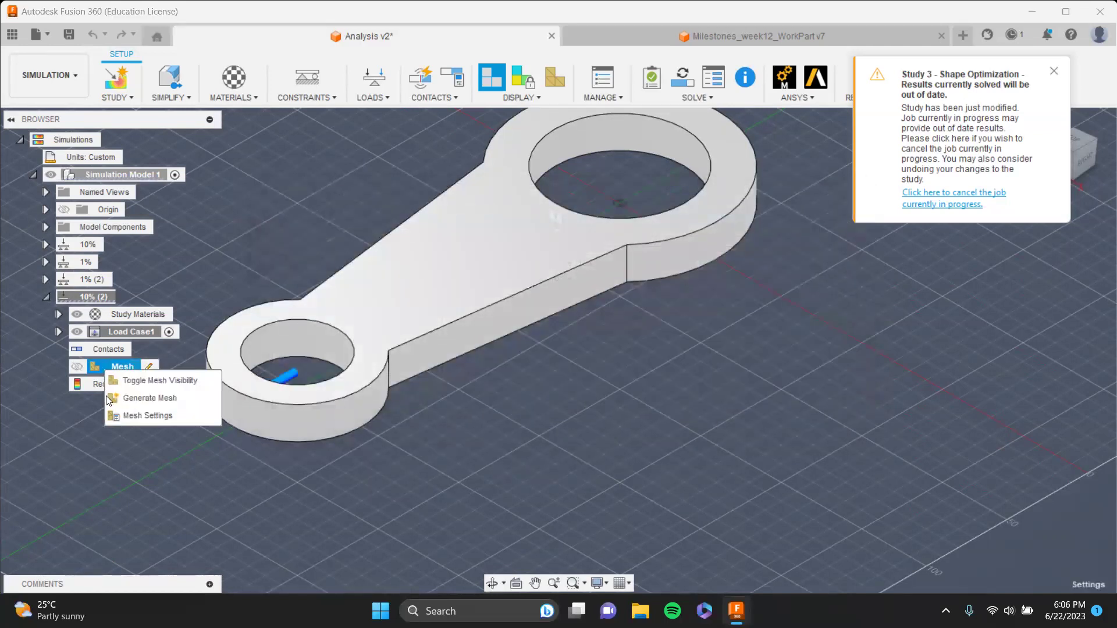
click(126, 416)
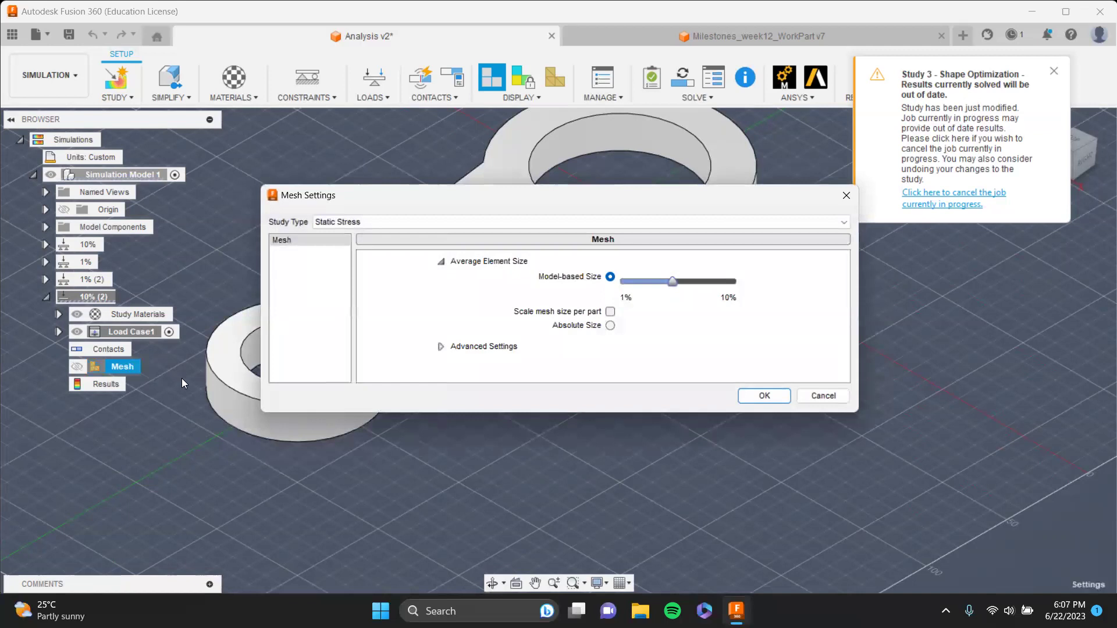
click(815, 393)
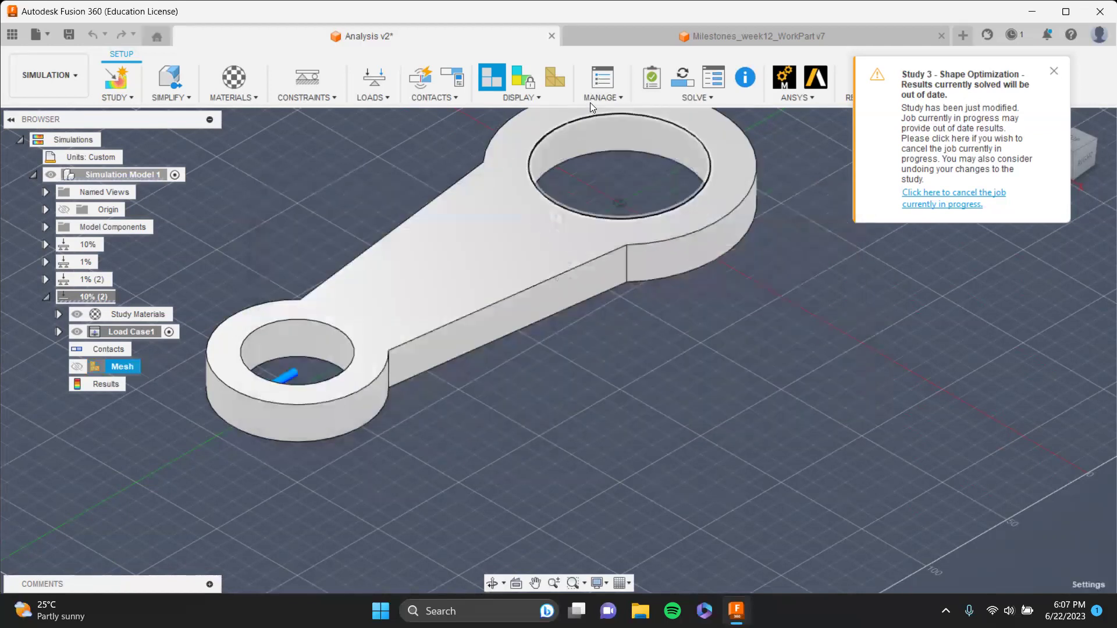
- Try the Medium refinement control in the 10% (2) study's adaptive mesh refinement settings, and cancel the dialog
click(603, 78)
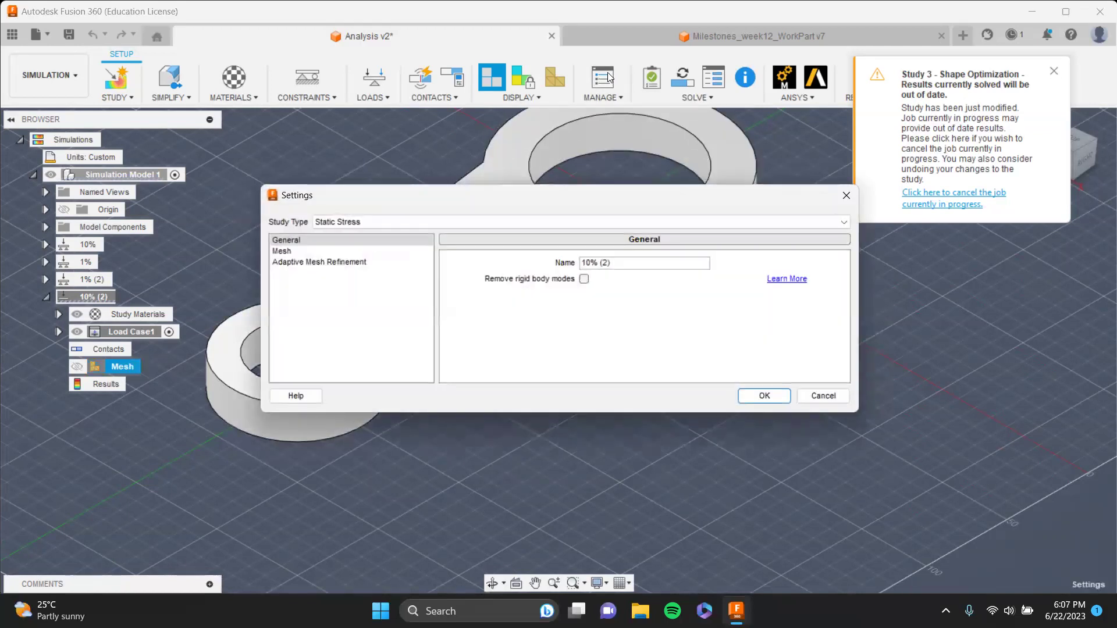
click(325, 262)
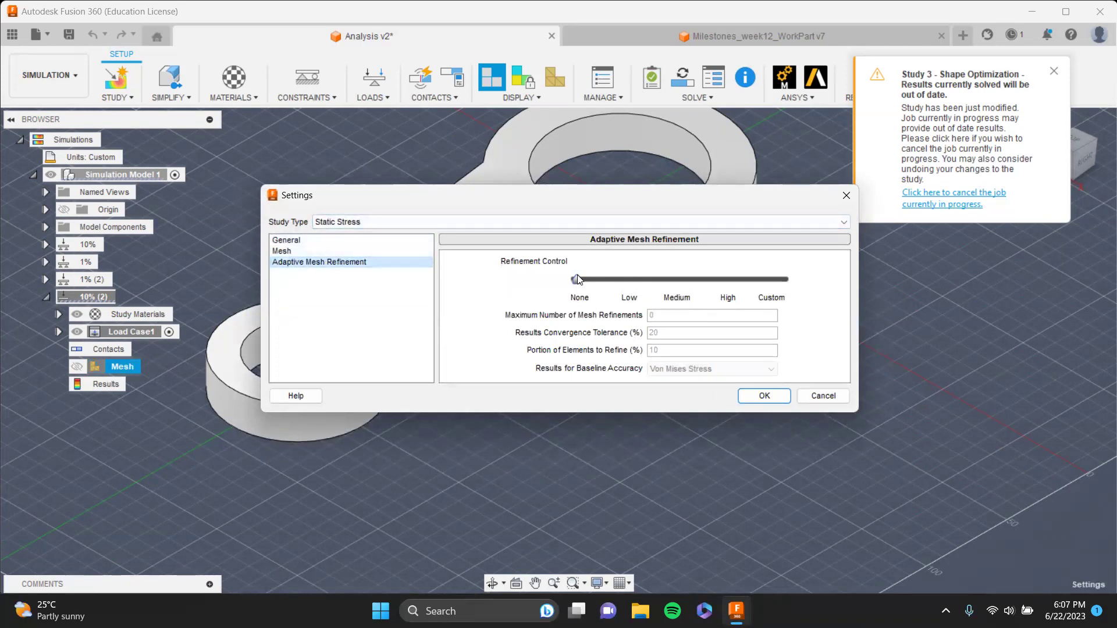
drag(577, 277, 687, 277)
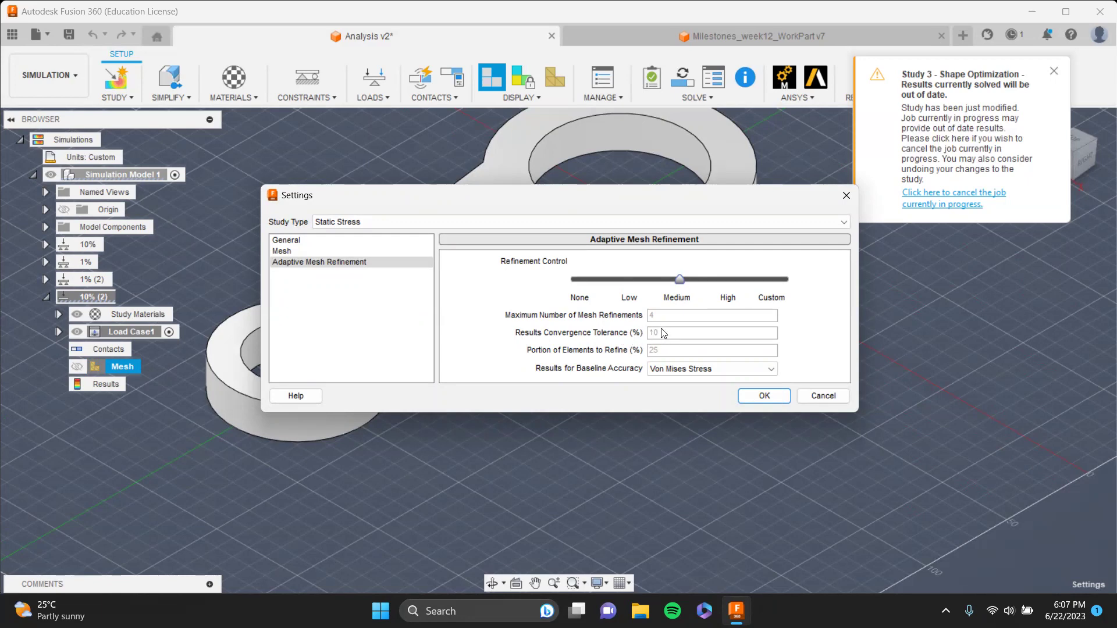
key(alt+Tab)
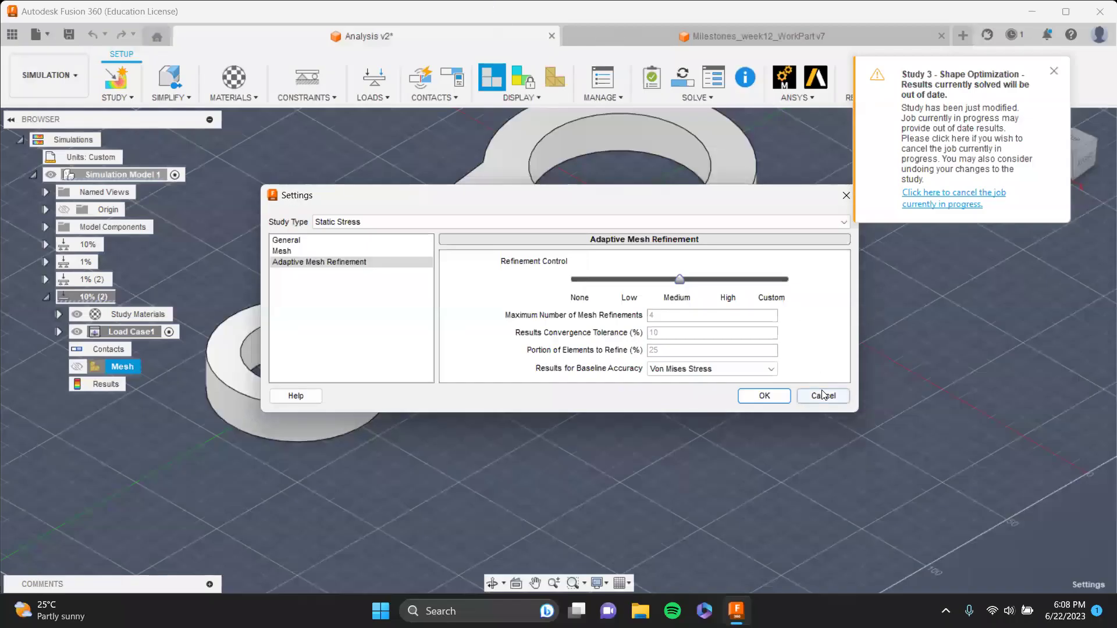
click(823, 395)
- Switch to the Milestones_week12_WorkPart v7 document and show the results of its static stress study
click(722, 38)
middle_drag(798, 316, 827, 246)
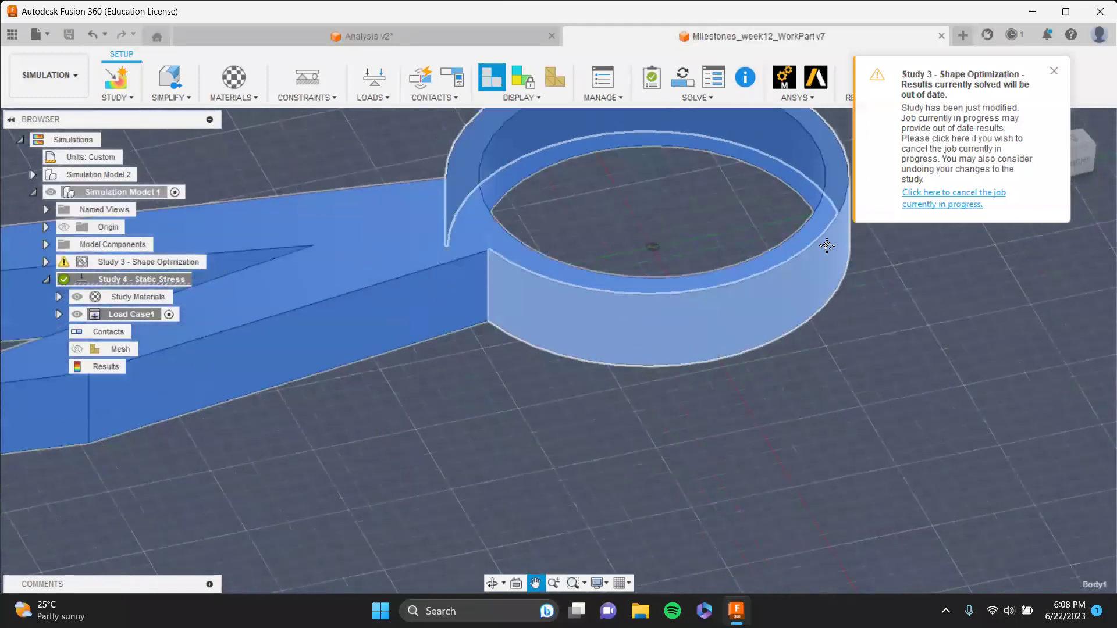
scroll(827, 246, down, 5)
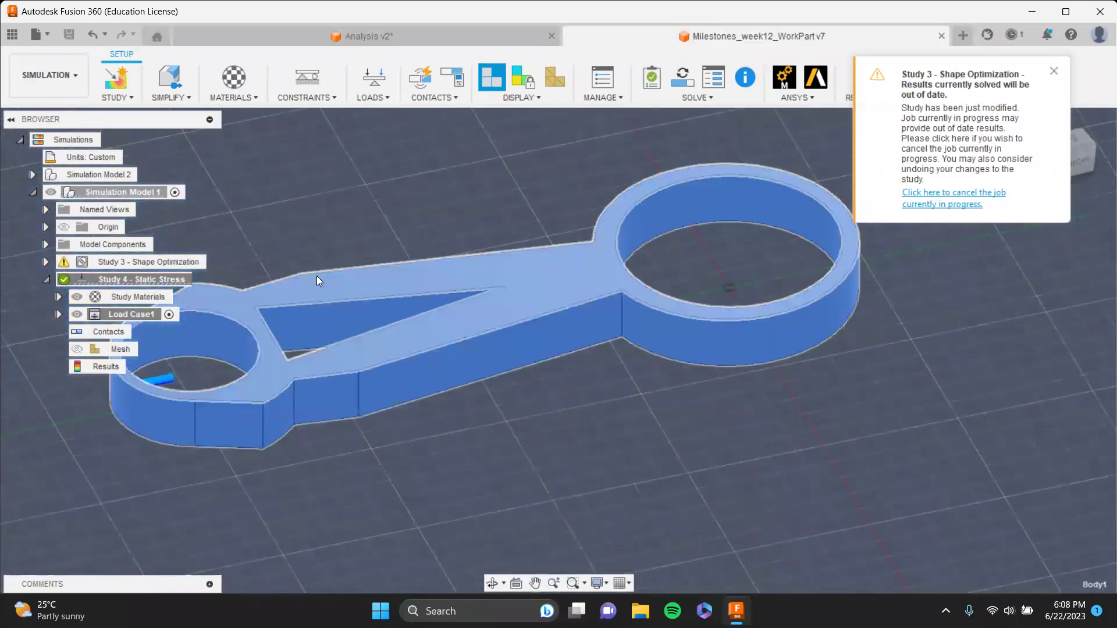
click(1054, 71)
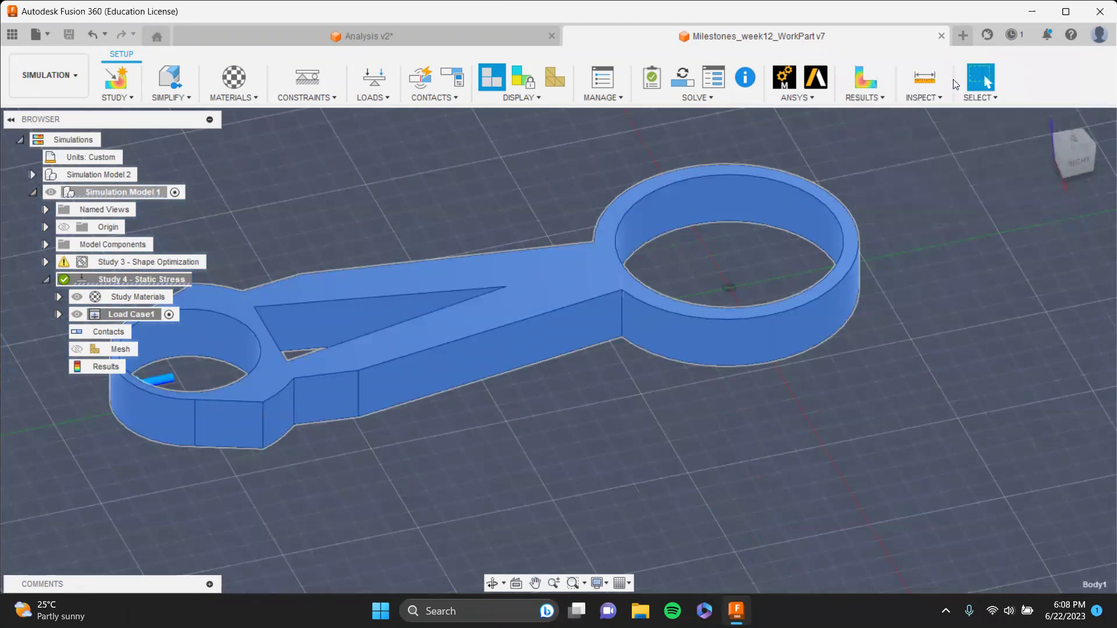
click(864, 81)
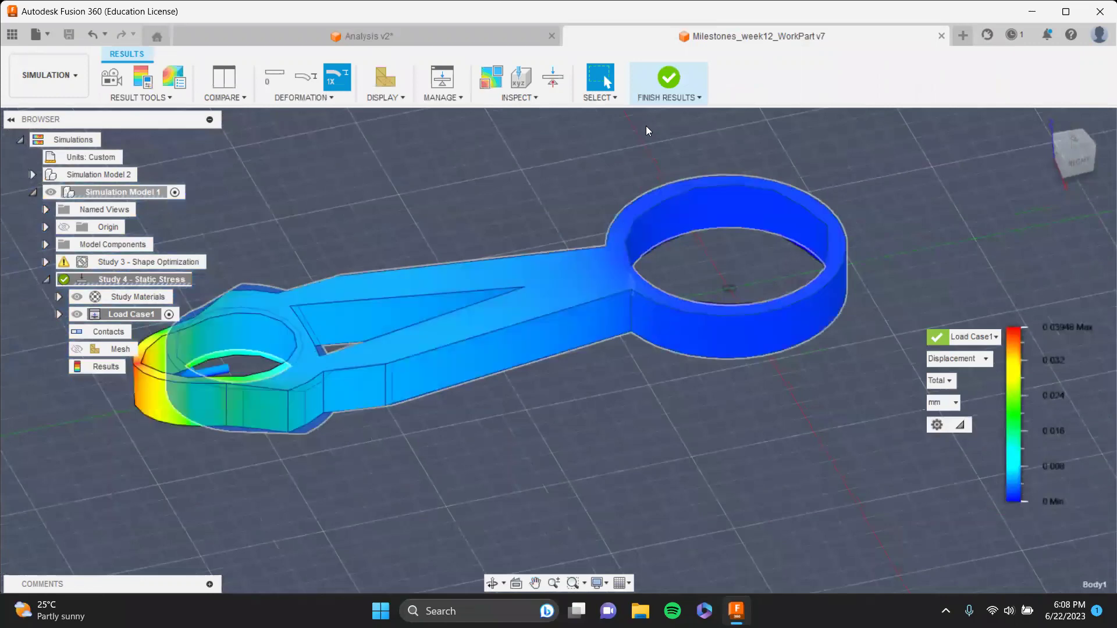
- Consult the Adaptive Mesh Refinement slide and examine the displacement results around the link's smaller ring
key(alt+Tab)
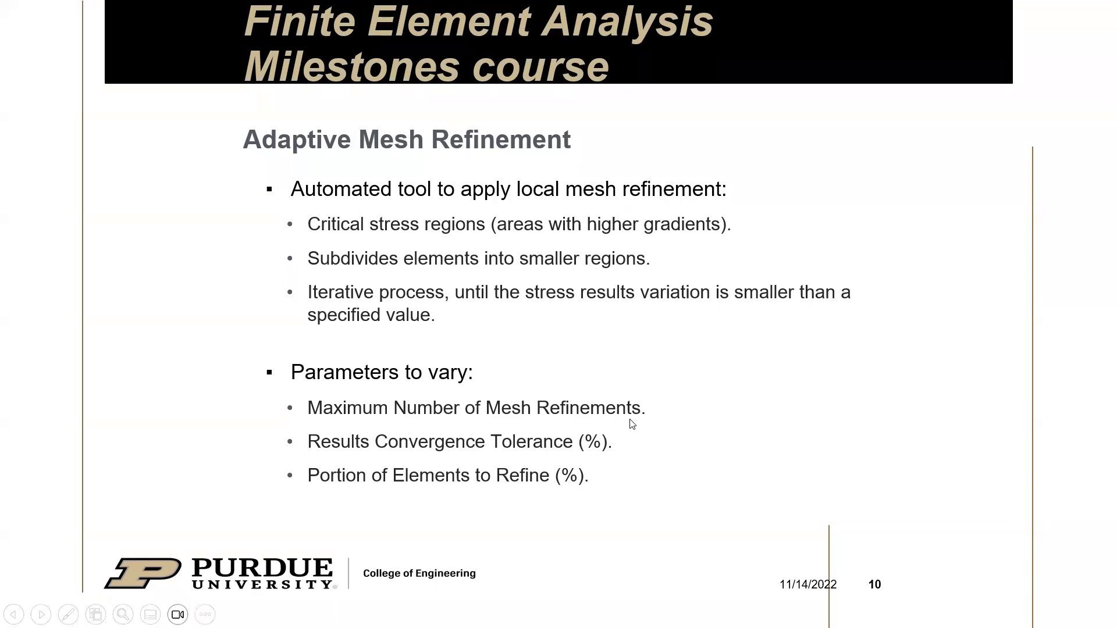
key(alt+Tab)
scroll(382, 366, up, 10)
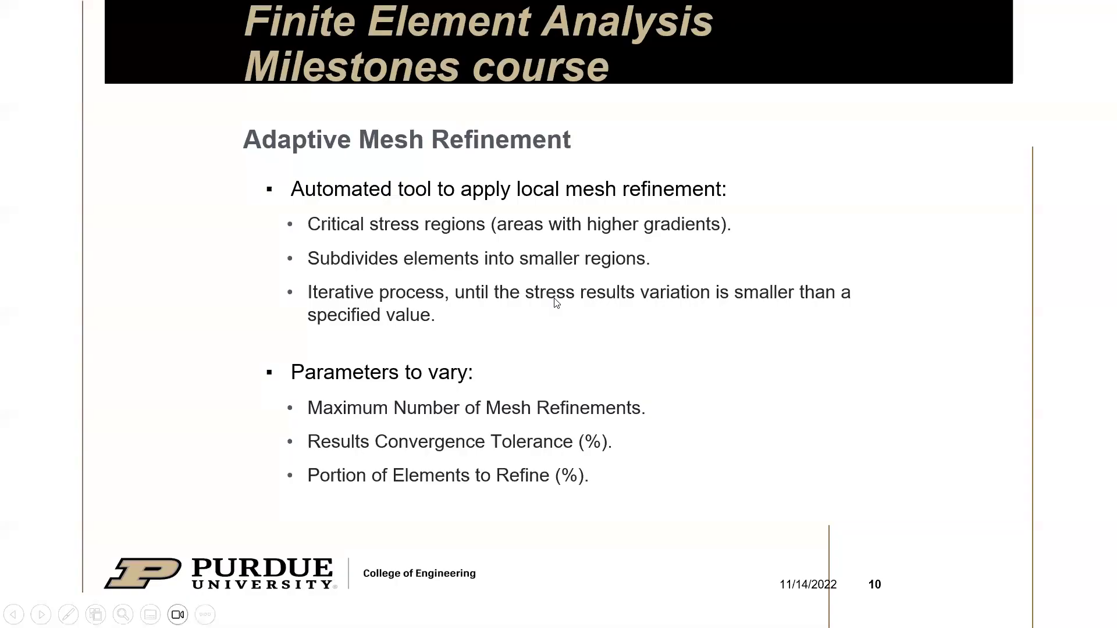
key(alt+Tab)
click(580, 349)
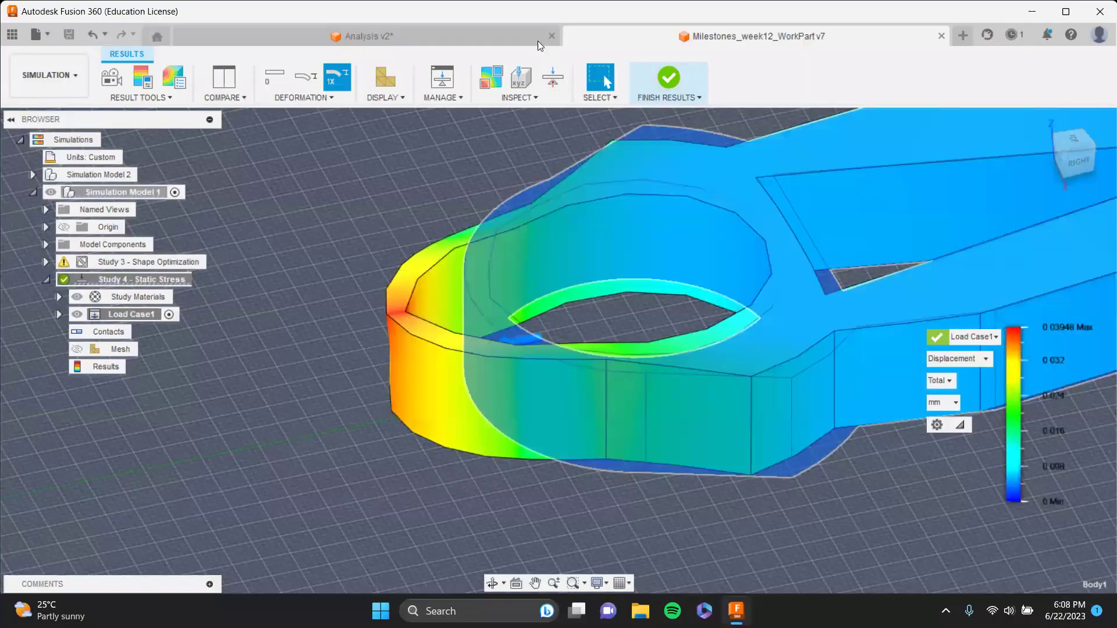
- In Analysis v2, set the 10% (2) study's adaptive refinement to Custom: 6 refinements, 5% tolerance, 40% of elements, Von Mises Stress baseline
click(537, 39)
click(616, 85)
click(366, 263)
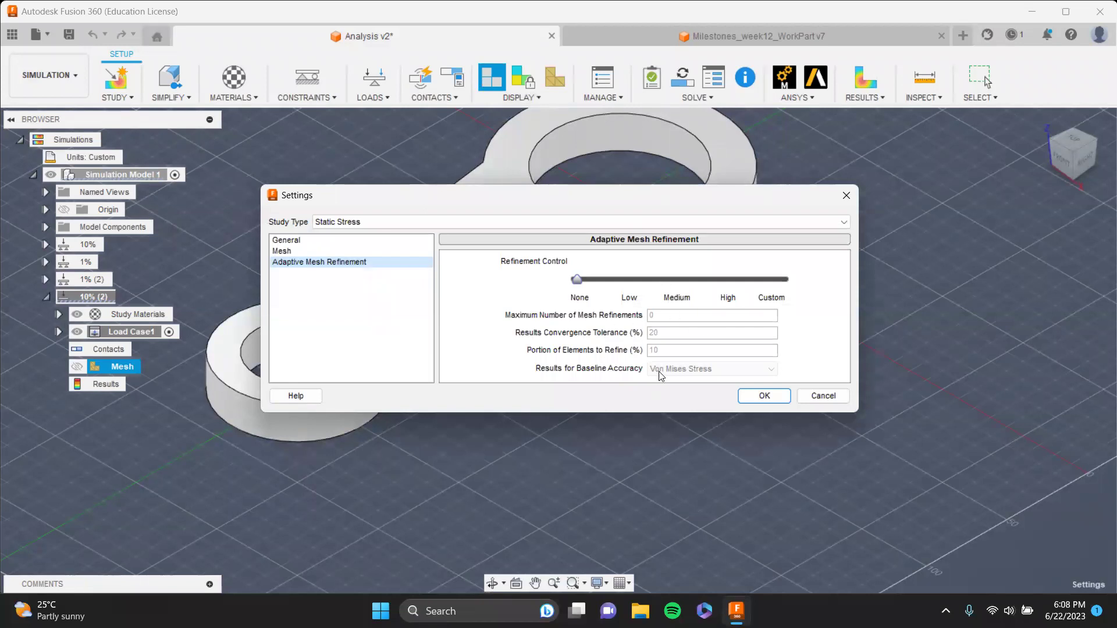
drag(578, 280, 784, 278)
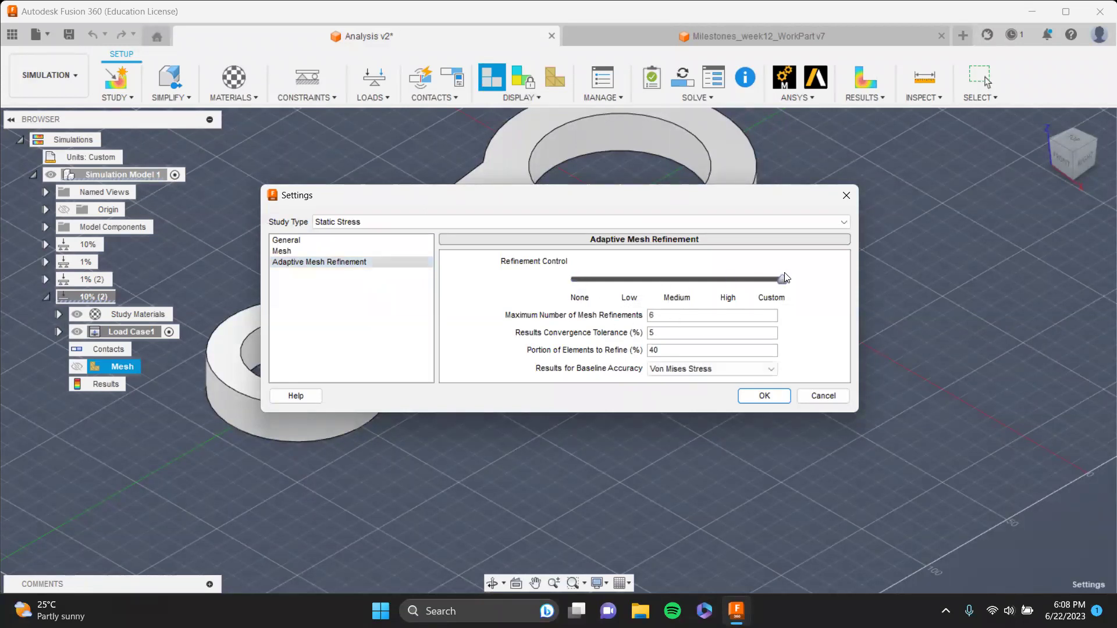
click(771, 369)
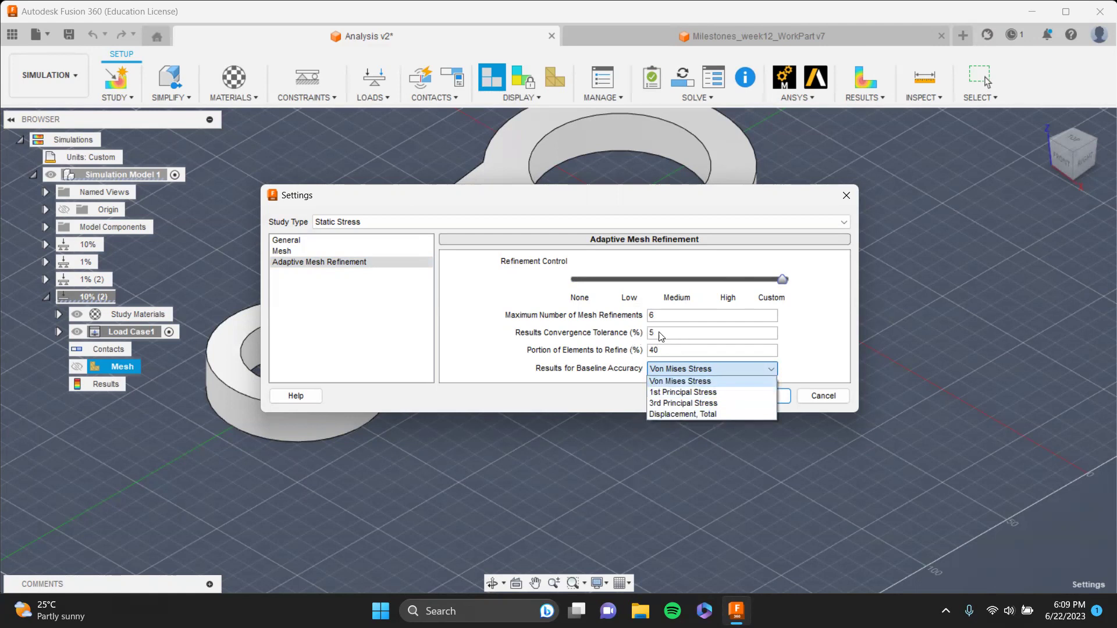
click(672, 382)
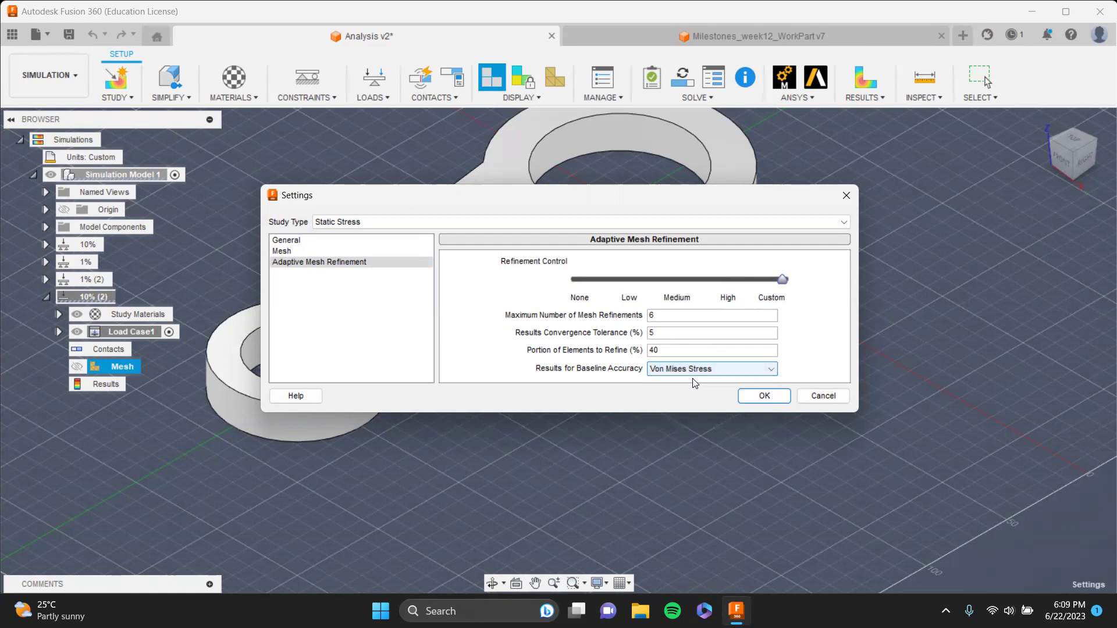
click(648, 332)
click(753, 397)
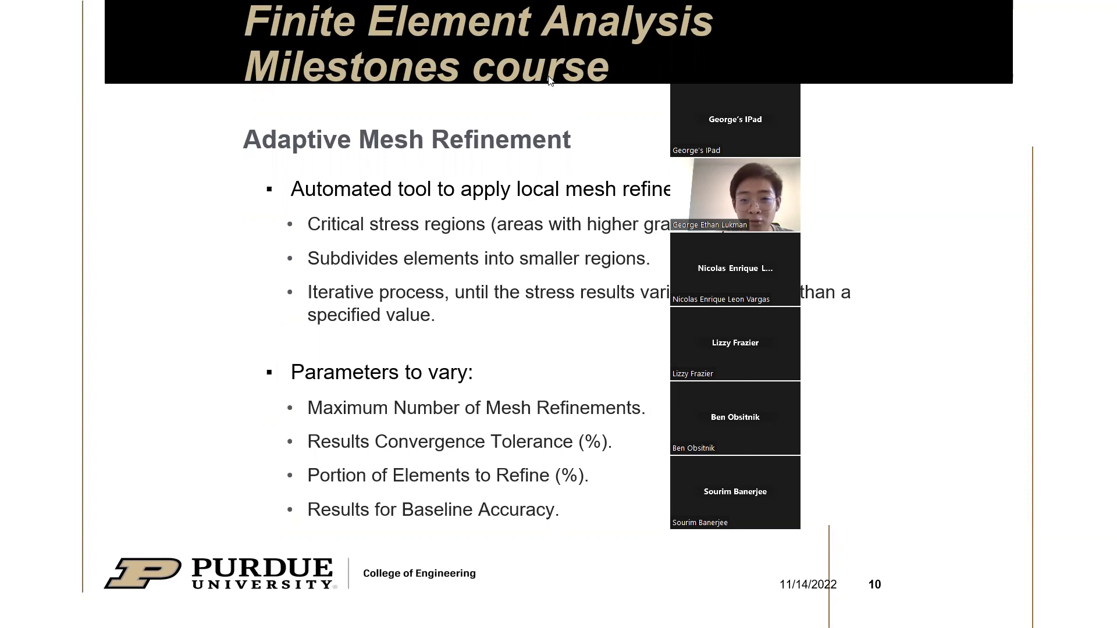
key(alt+Tab)
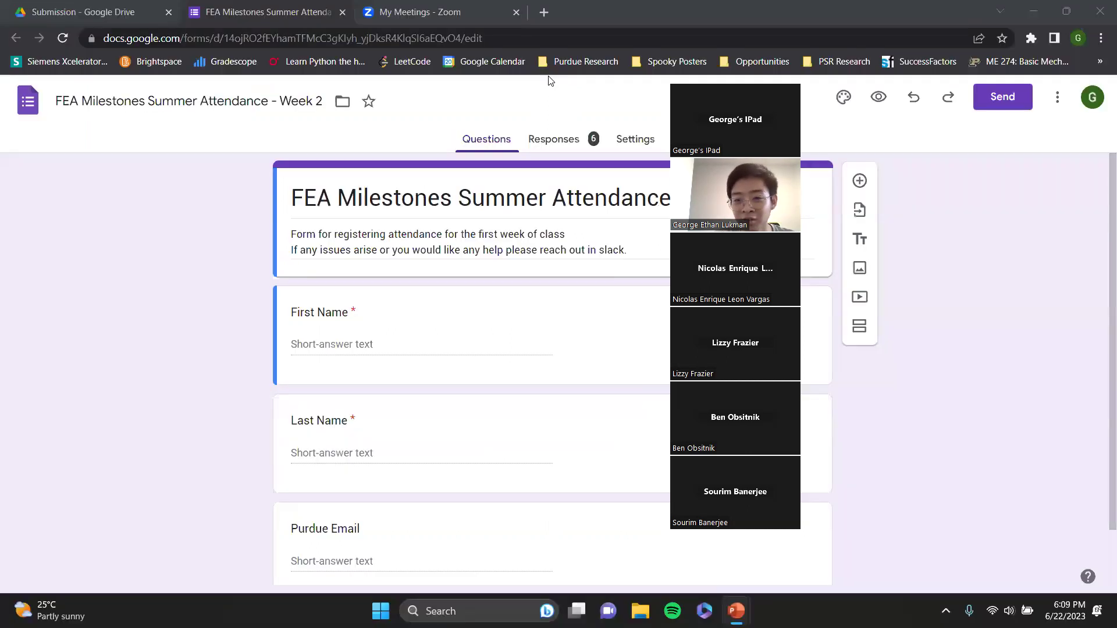
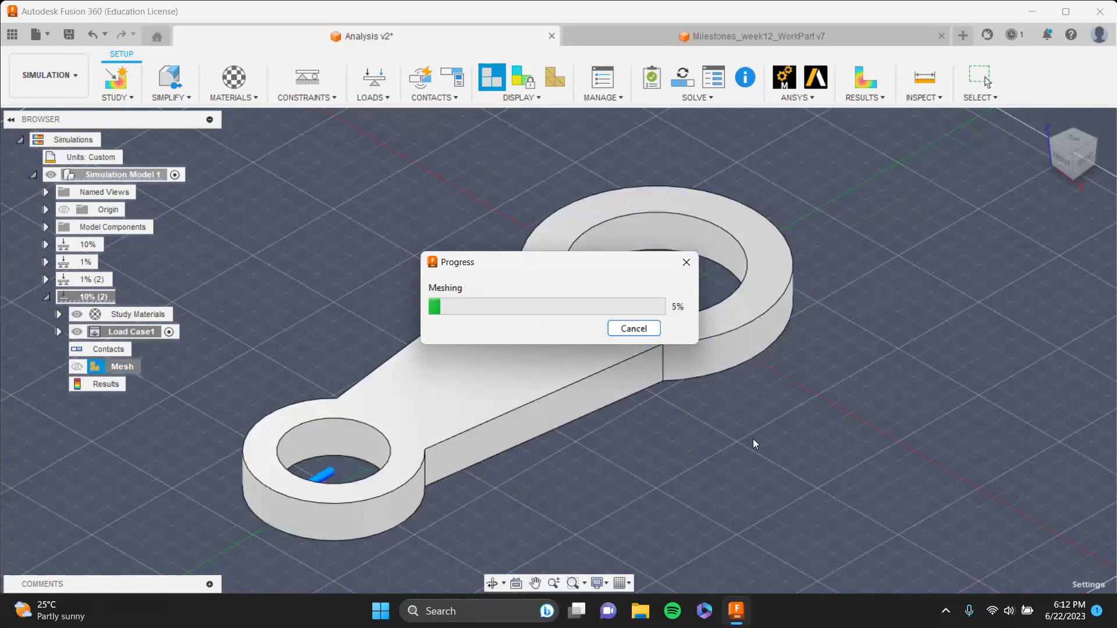
- Rename the 10% (2) study to None
middle_drag(474, 400, 447, 343)
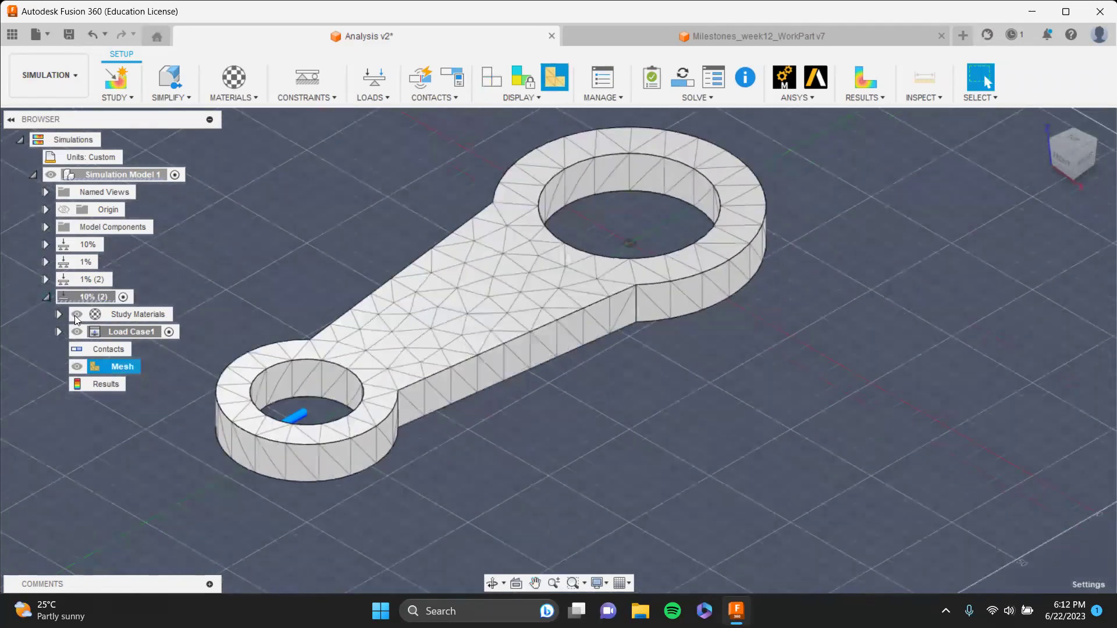
right_click(100, 298)
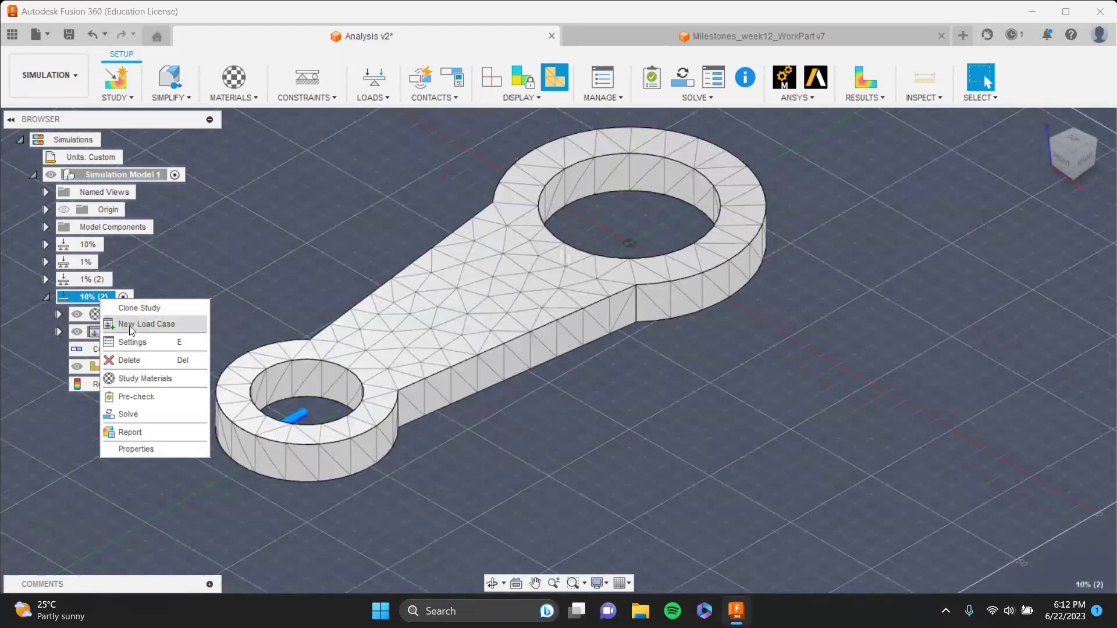
double_click(98, 298)
drag(108, 295, 108, 287)
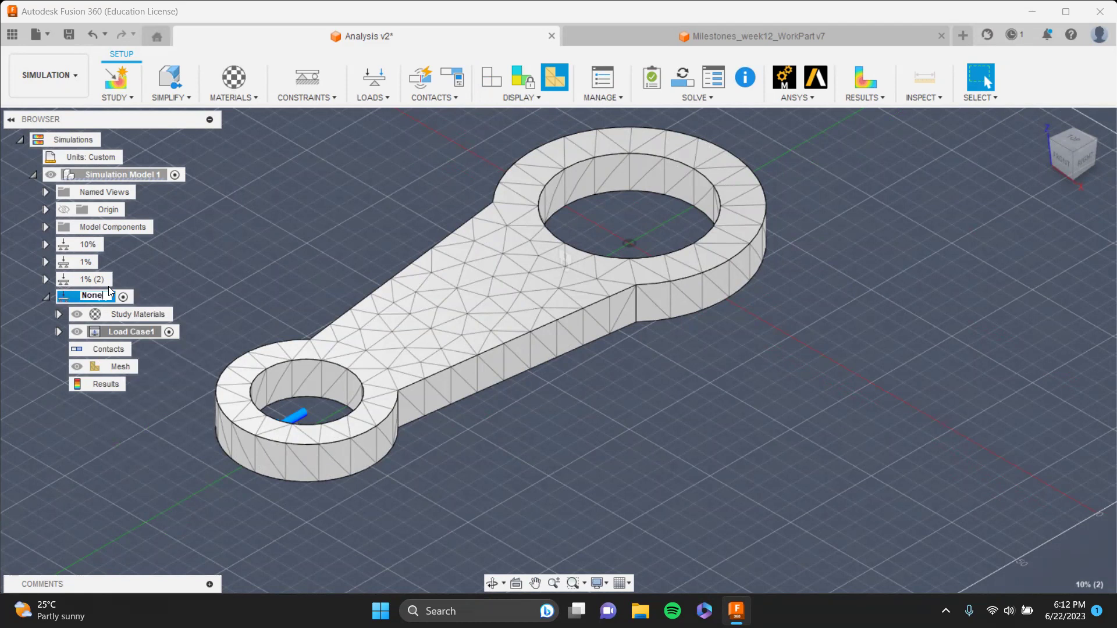
text(None)
key(Return)
- Clone the None study and set the copy's adaptive mesh refinement control to High
right_click(75, 294)
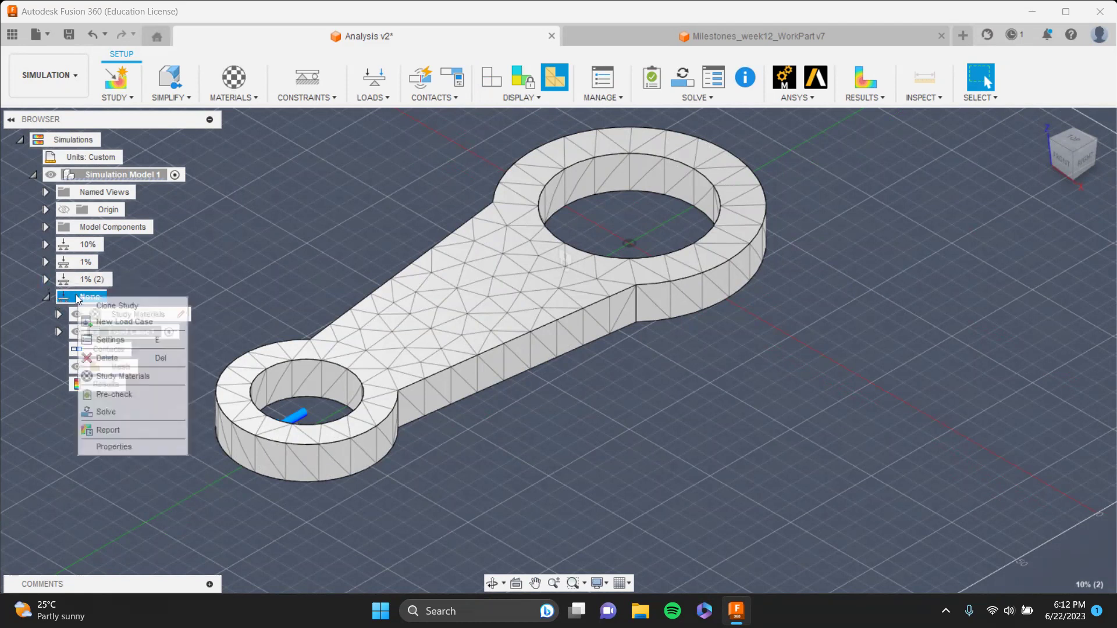
click(128, 307)
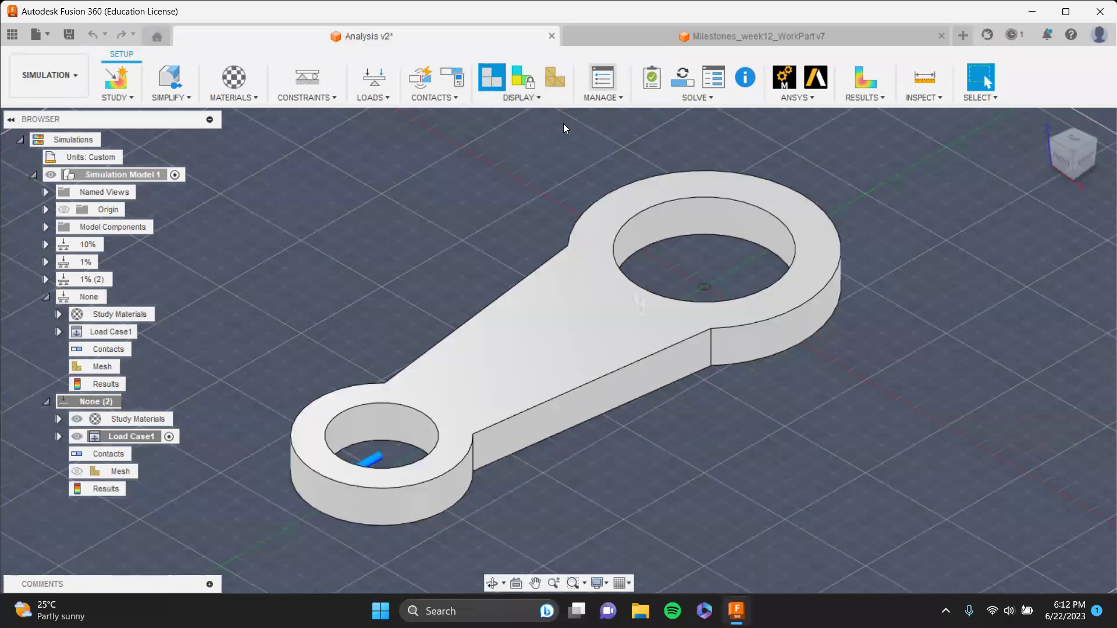
click(349, 262)
drag(581, 280, 731, 280)
click(764, 396)
- Generate the mesh for the cloned None (2) study
right_click(103, 404)
right_click(93, 473)
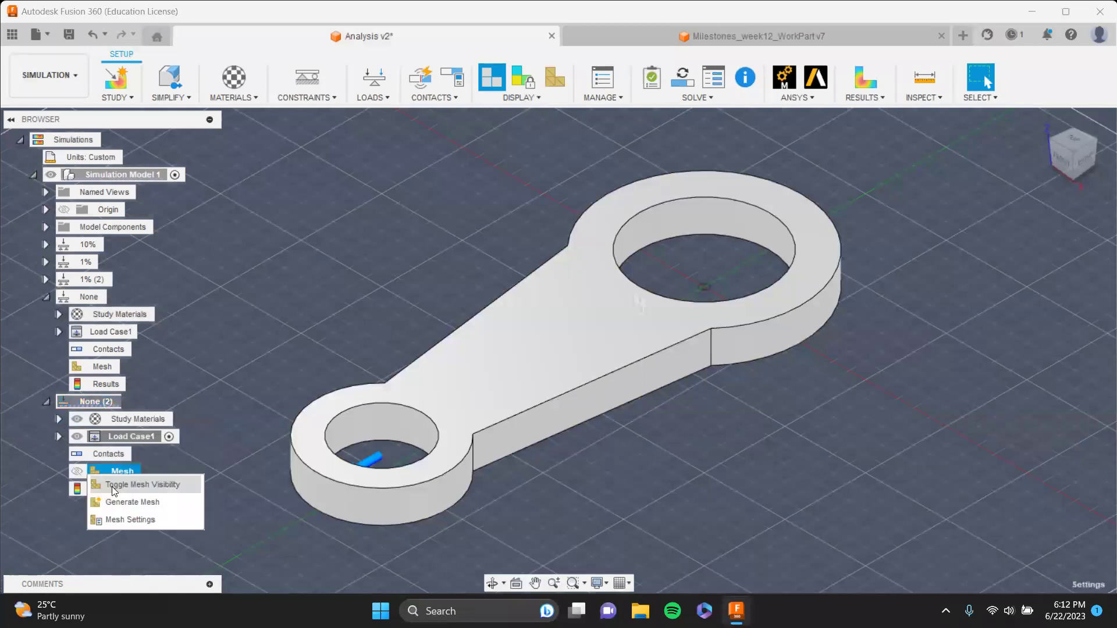
click(117, 499)
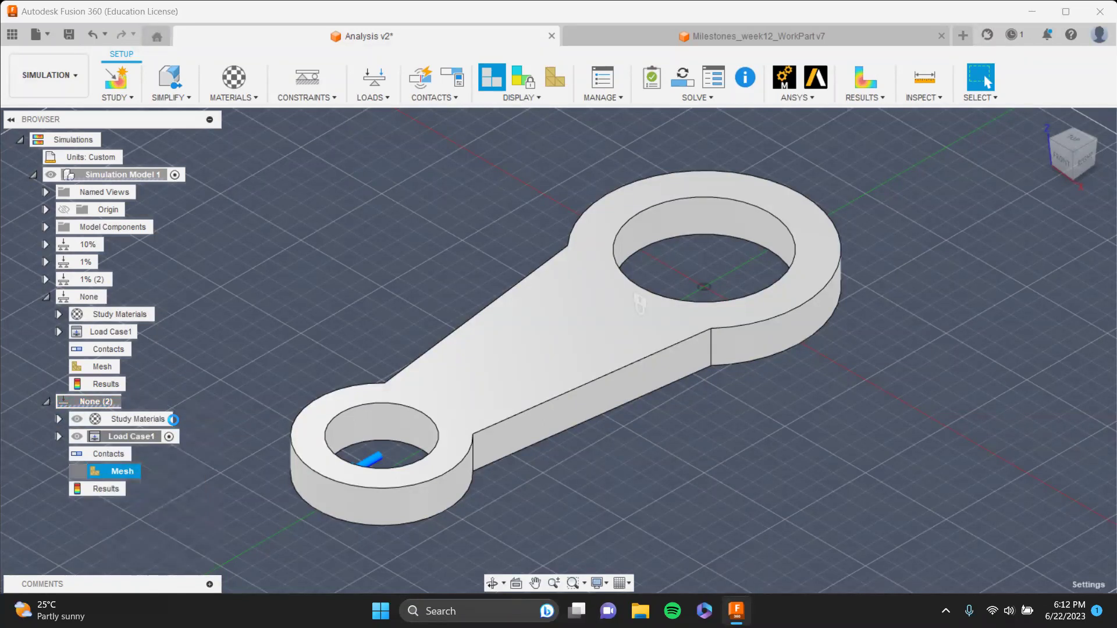
click(686, 323)
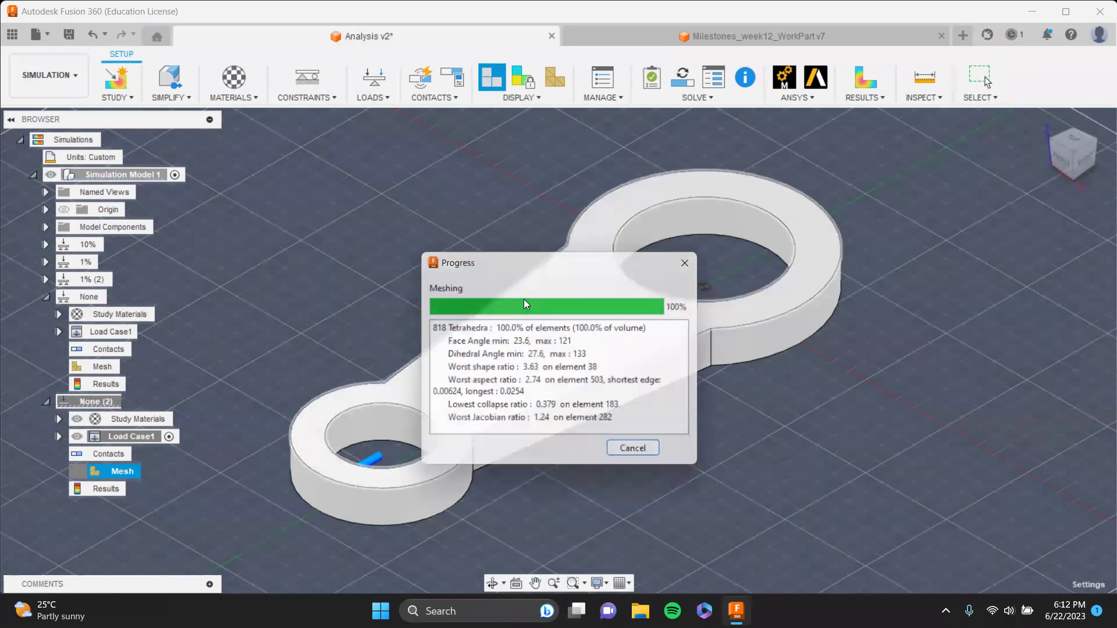
click(622, 322)
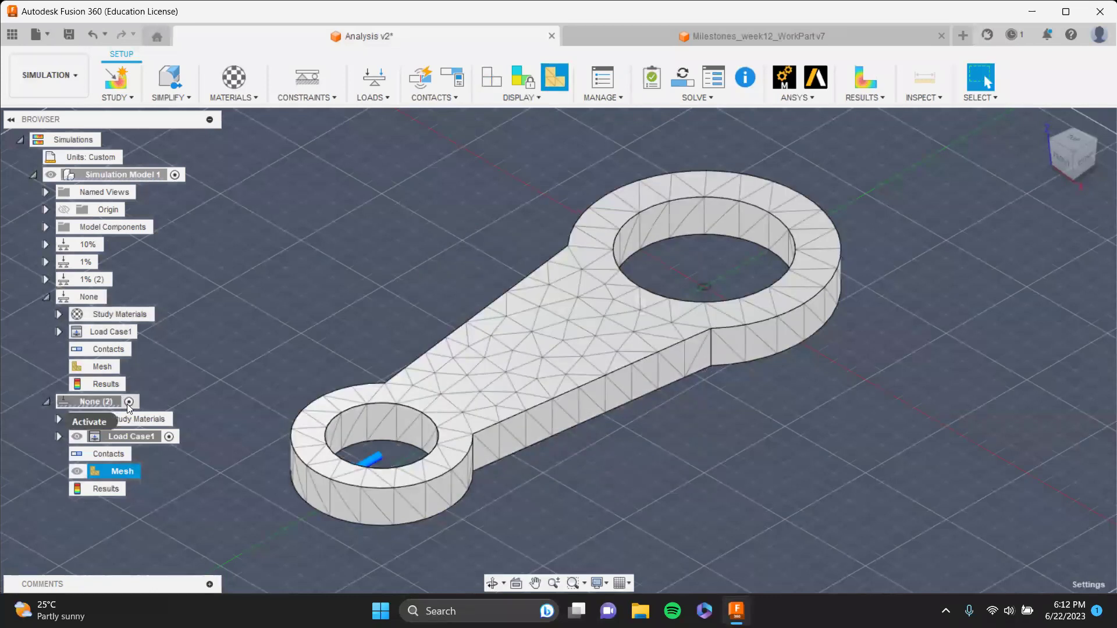
- Activate the None and None (2) studies in turn to compare their generated meshes
click(46, 402)
double_click(110, 298)
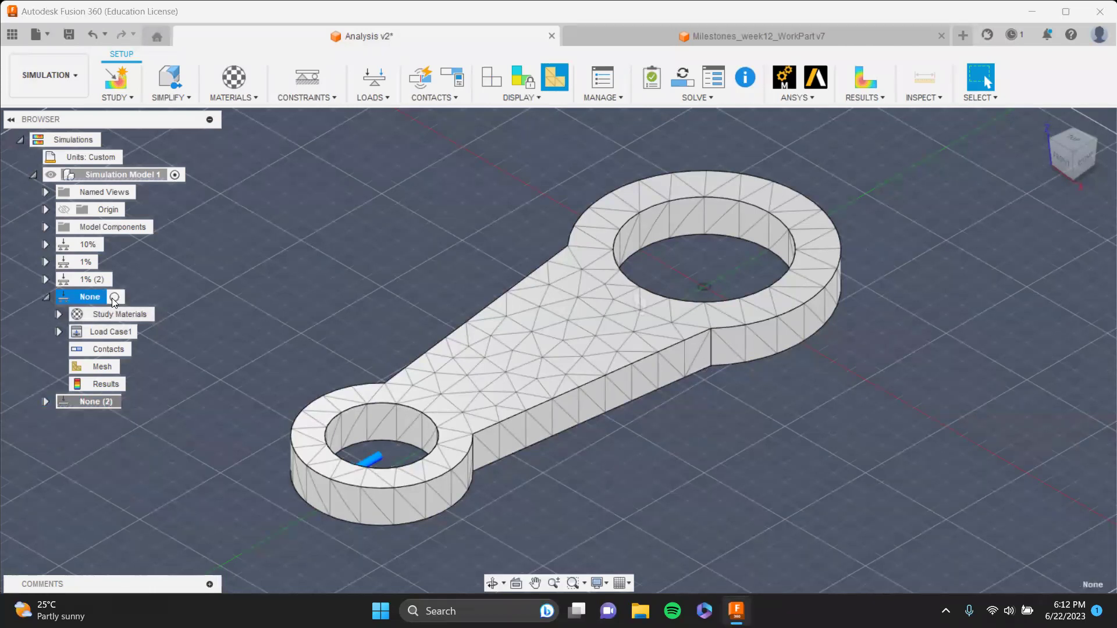
double_click(123, 401)
click(110, 298)
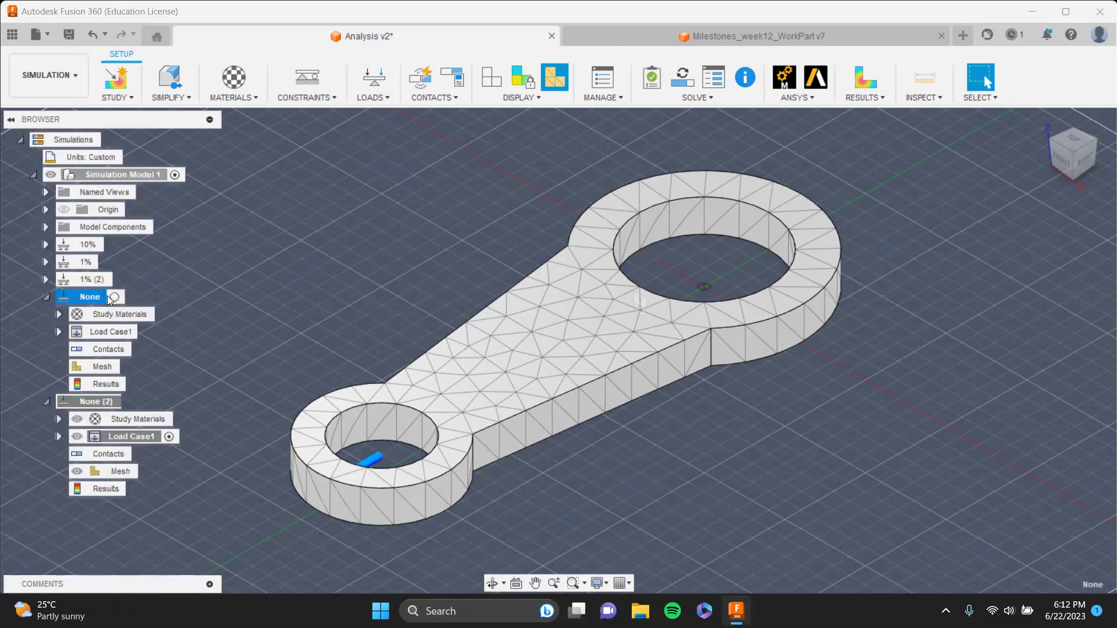
double_click(110, 298)
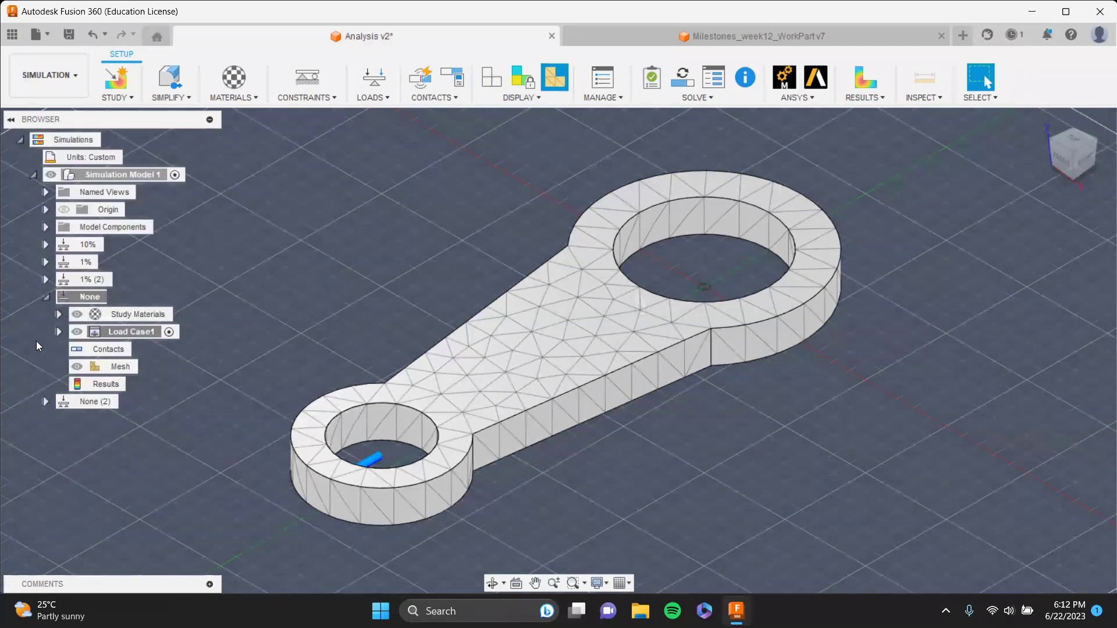
right_click(94, 400)
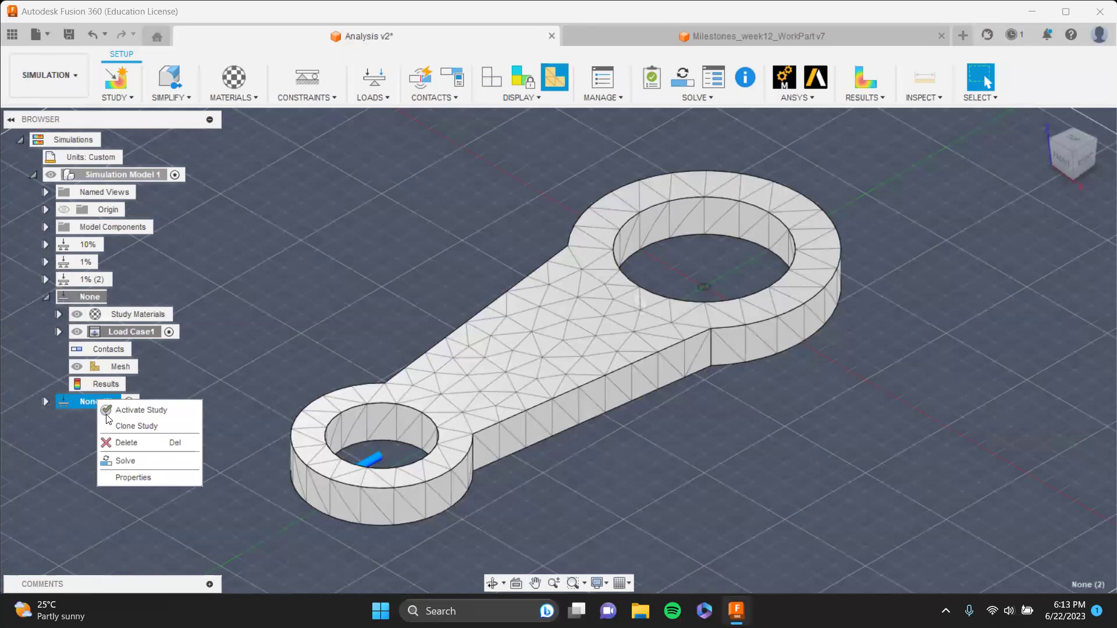
double_click(93, 406)
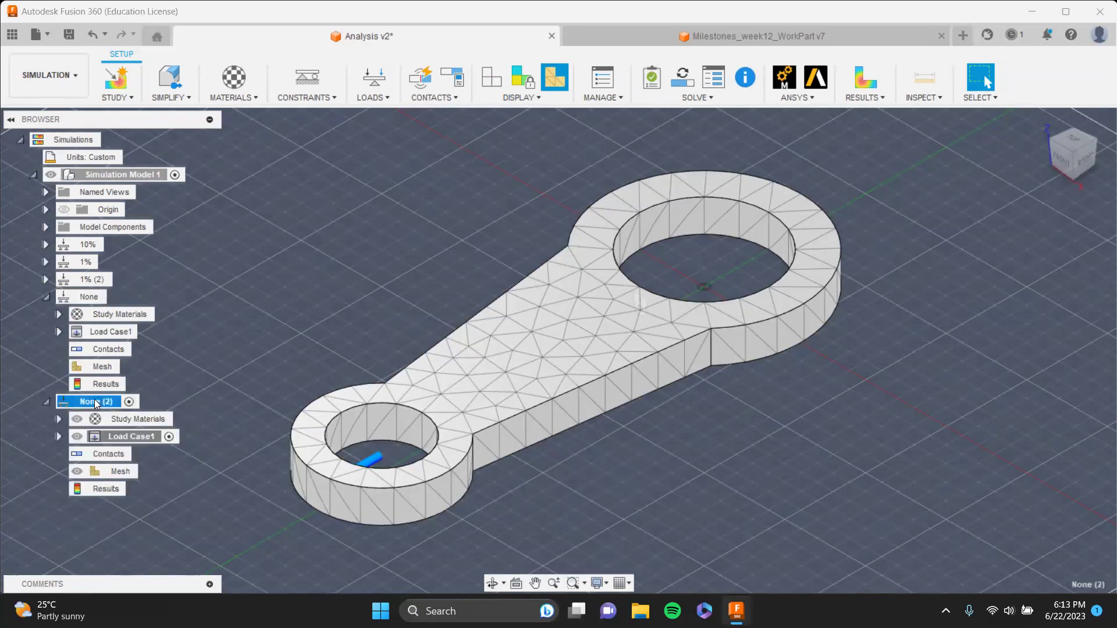
- Rename the None (2) study to High and review its adaptive mesh refinement settings
drag(111, 401, 76, 400)
key(Return)
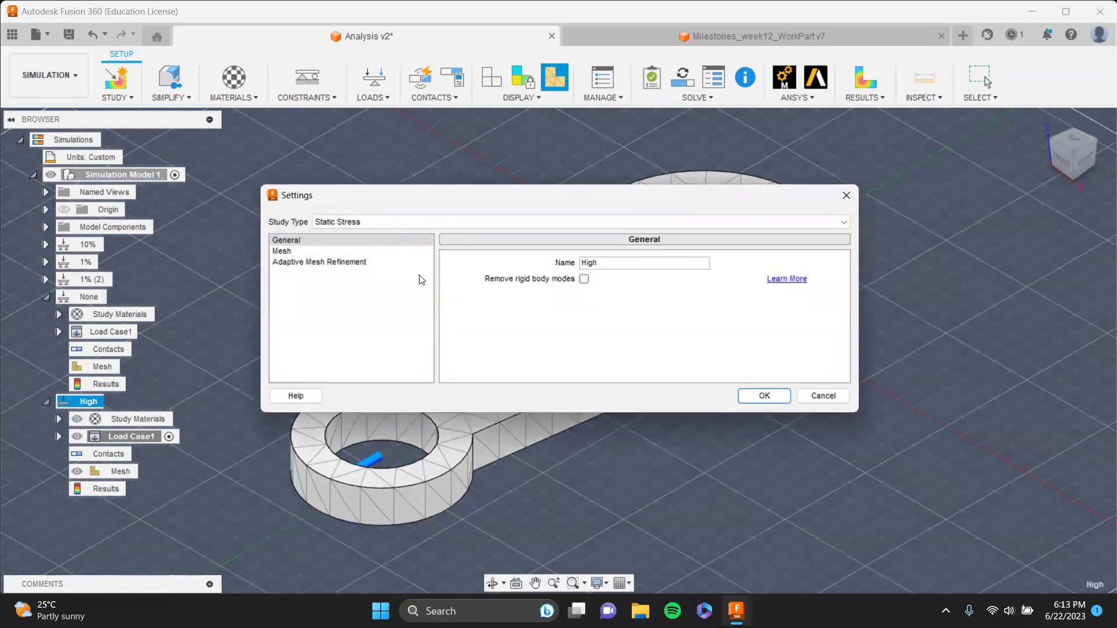
click(381, 263)
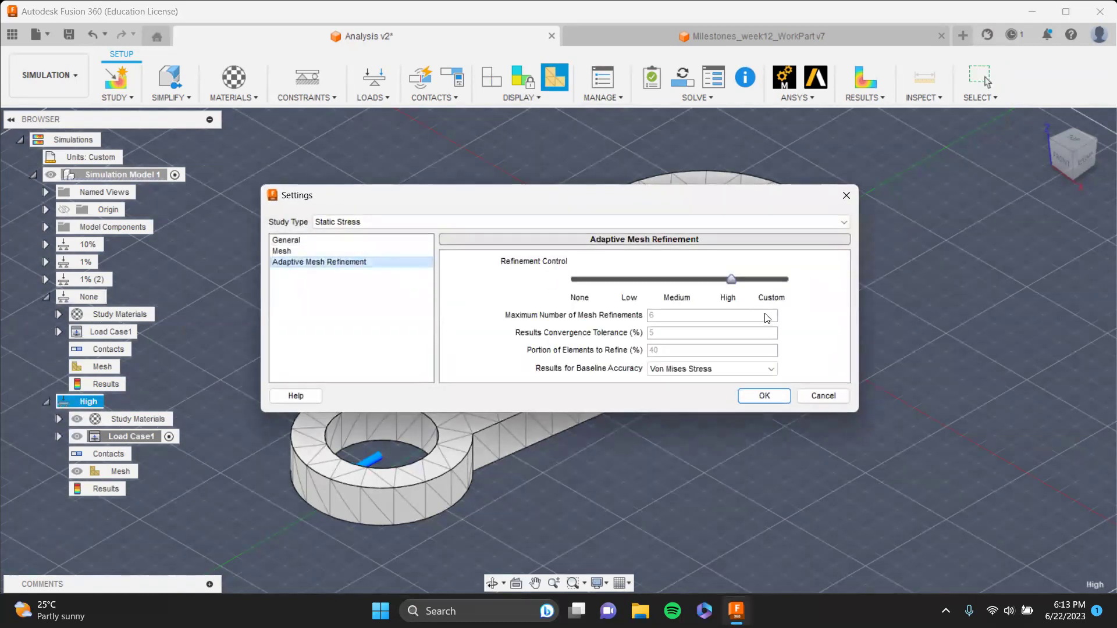
click(847, 195)
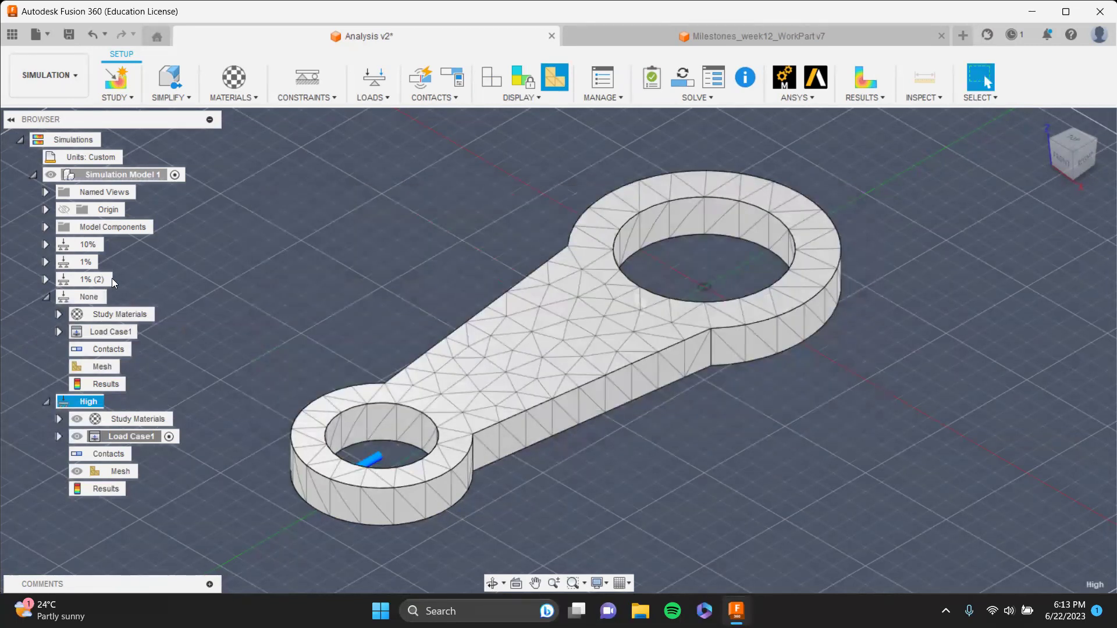
- Review the None study's adaptive mesh refinement settings, and alternate between the None and High studies to compare their meshes
double_click(89, 297)
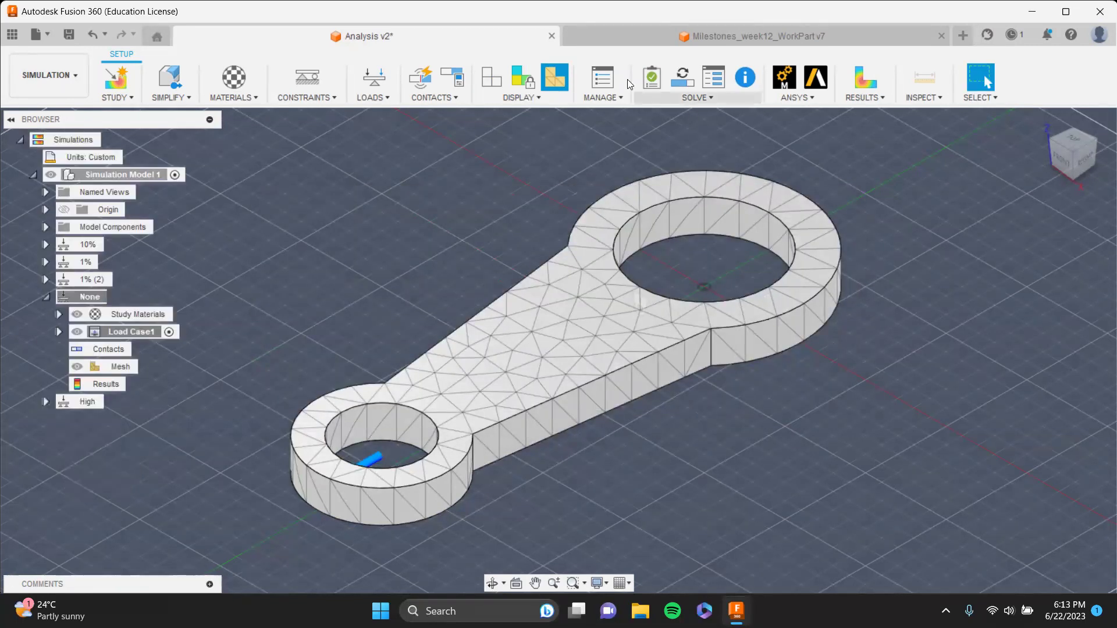
click(335, 263)
click(847, 196)
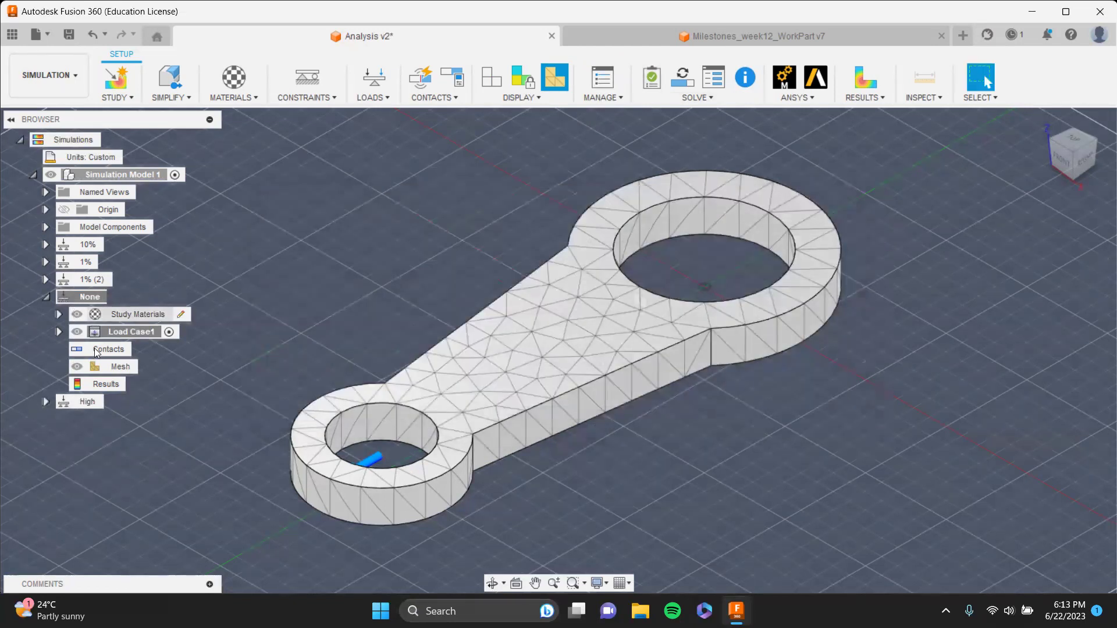
click(91, 402)
double_click(92, 401)
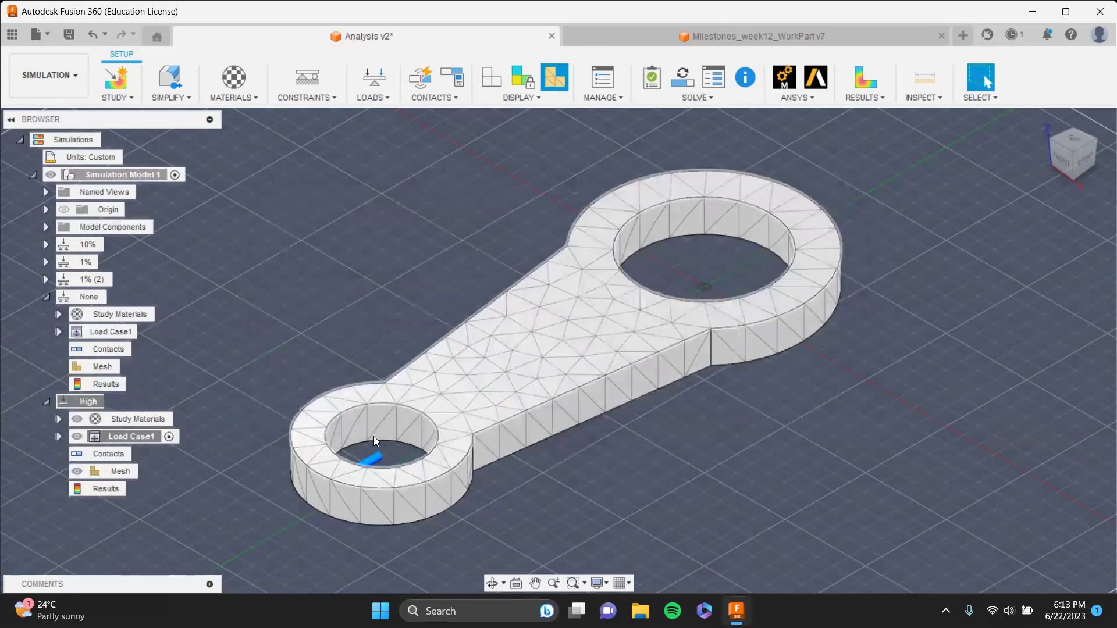
double_click(98, 299)
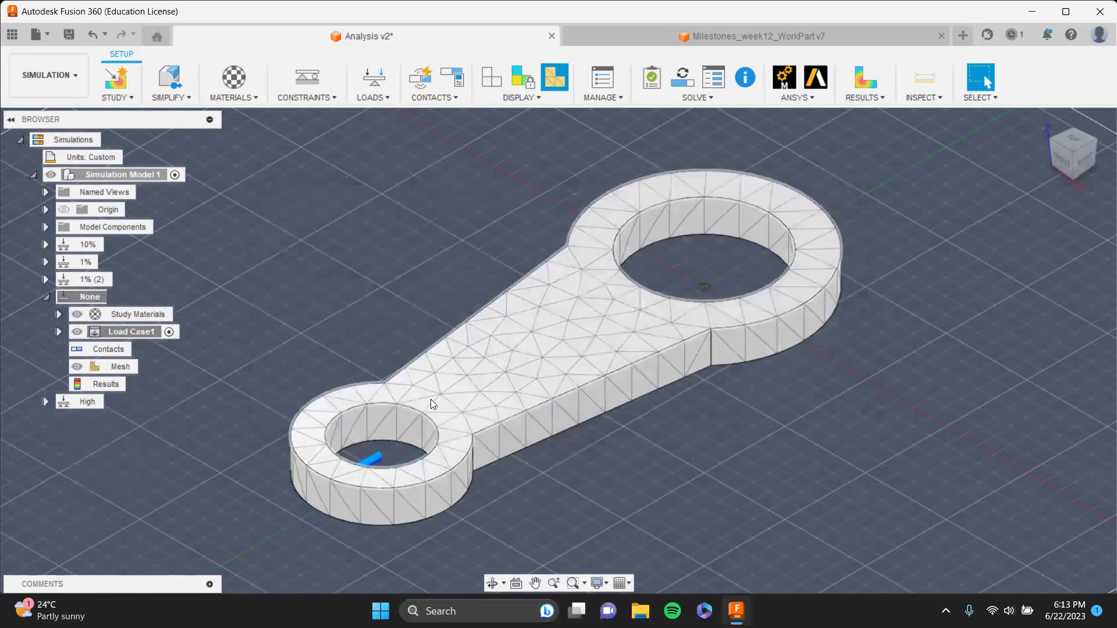
double_click(91, 402)
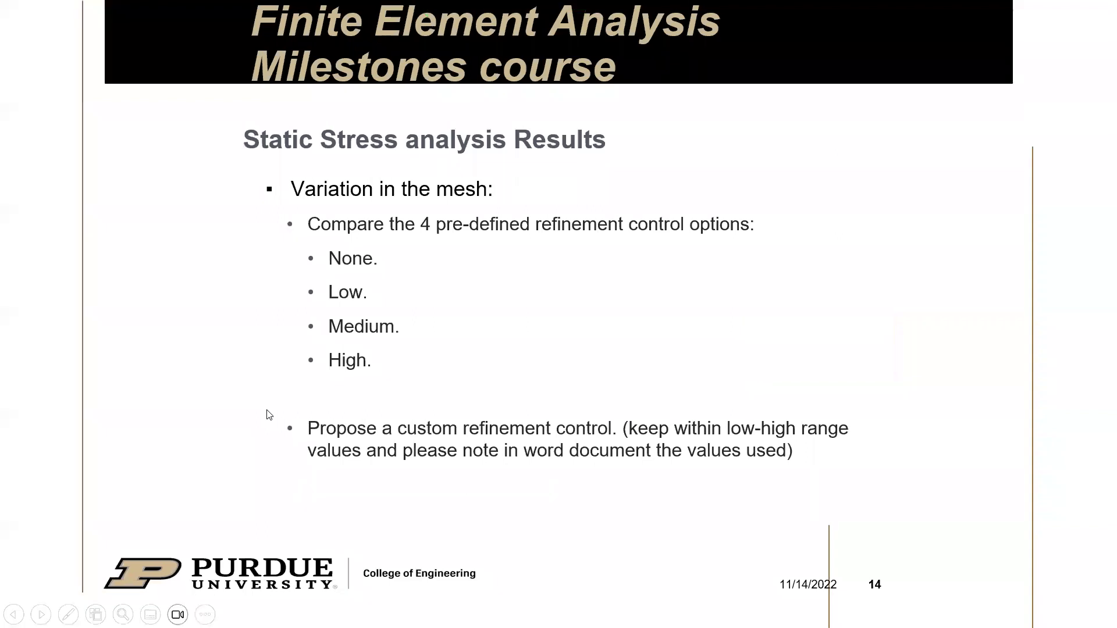
- Go back through the presentation slides to review the predefined adaptive mesh refinement options
key(Left)
key(Left)
key(Left)
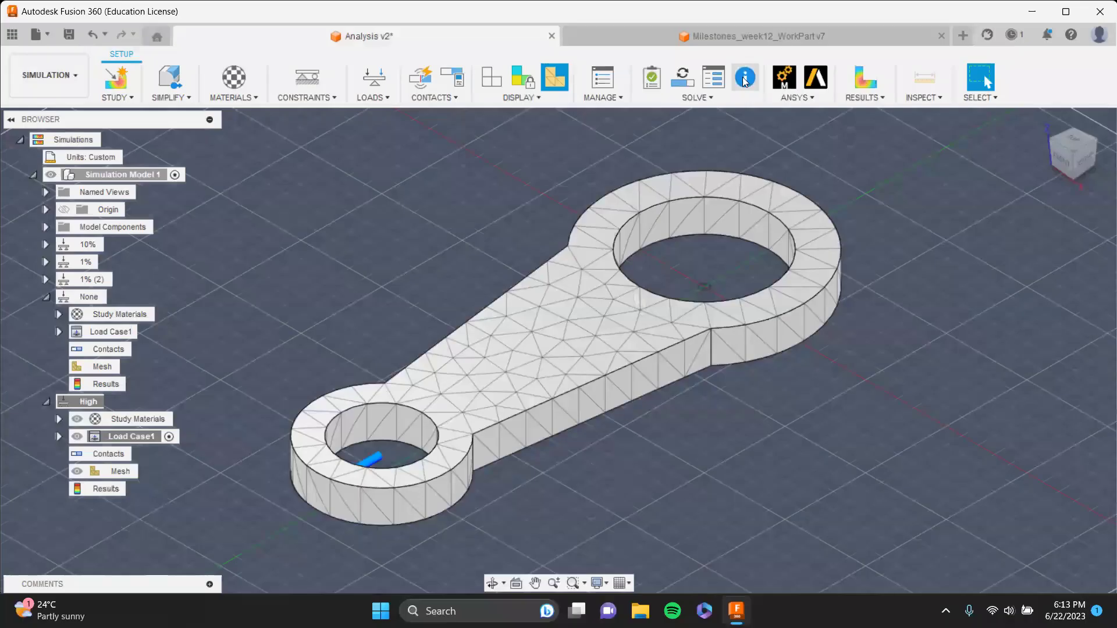
- Submit the None and High studies together for solving and dismiss the job status display
middle_drag(715, 348, 663, 317)
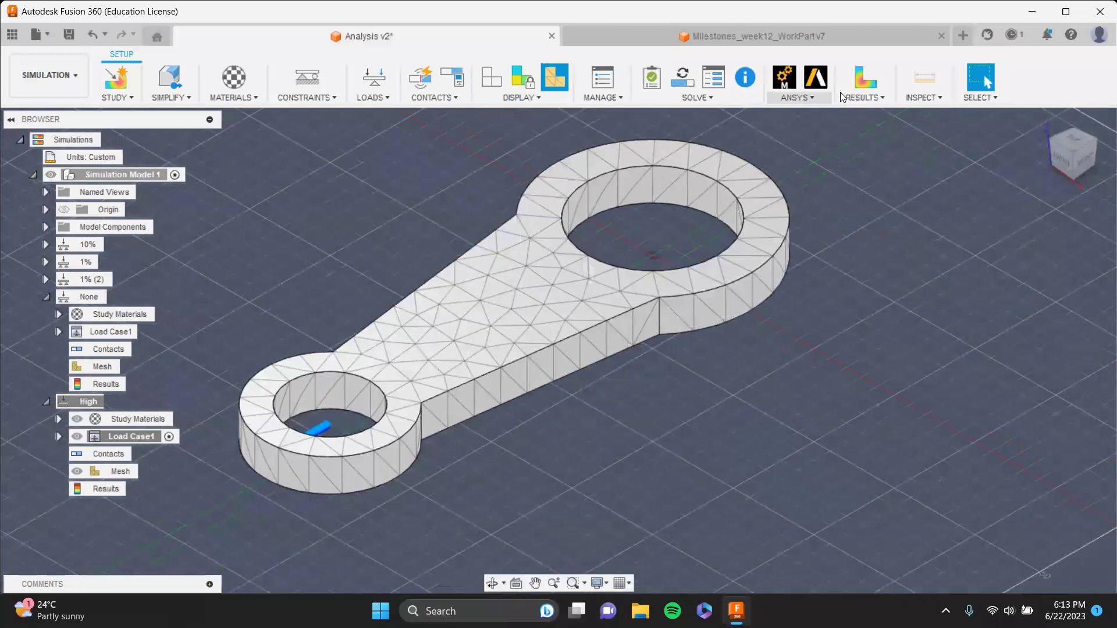
click(686, 75)
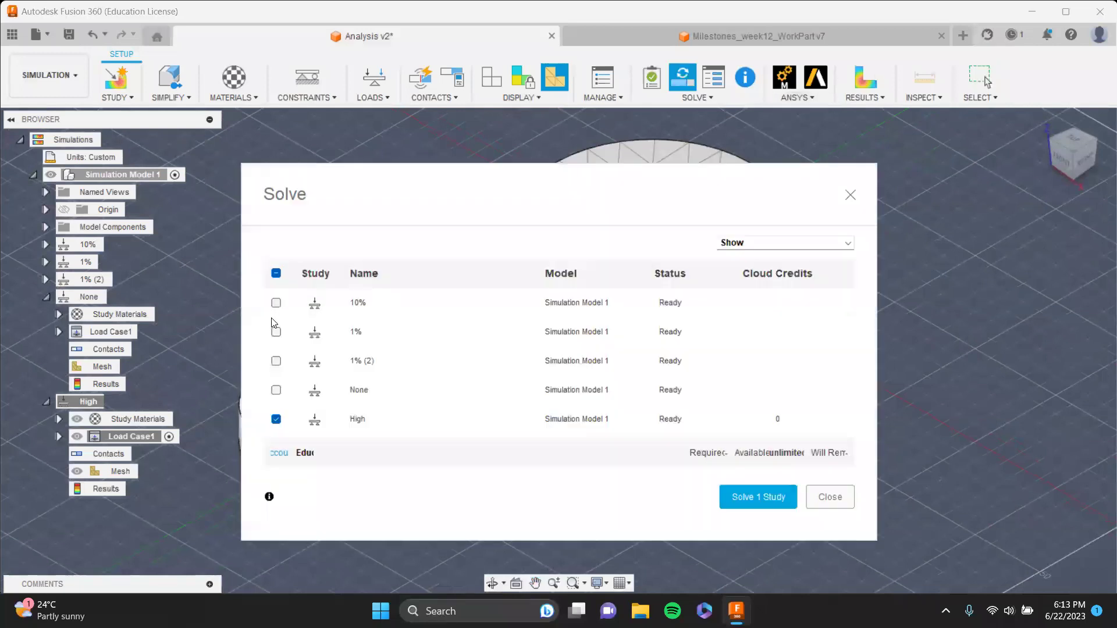
click(276, 390)
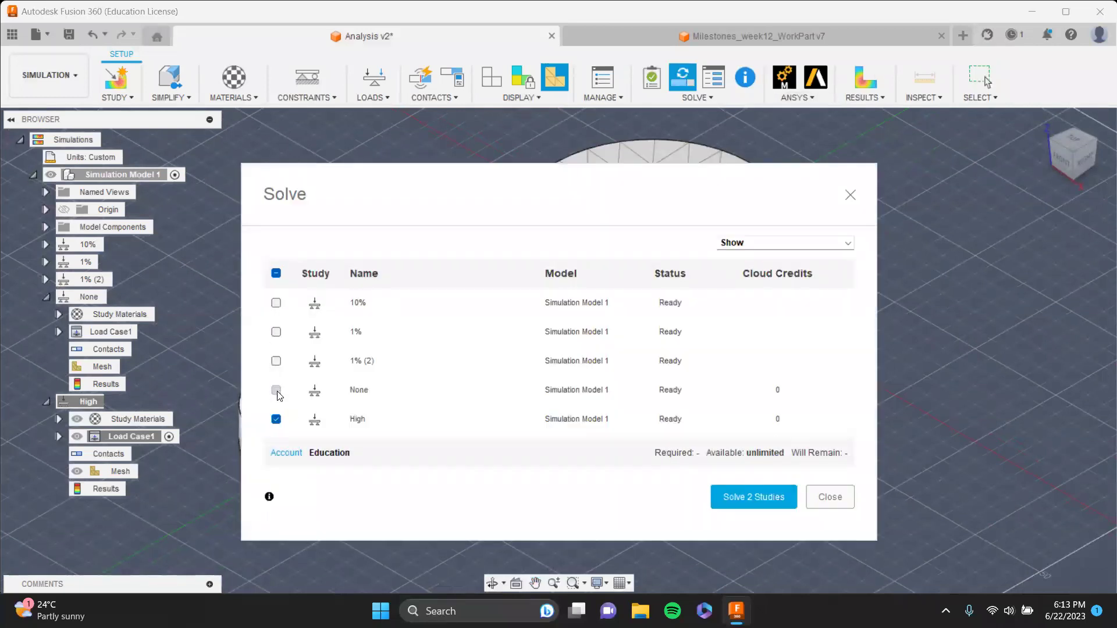
click(740, 497)
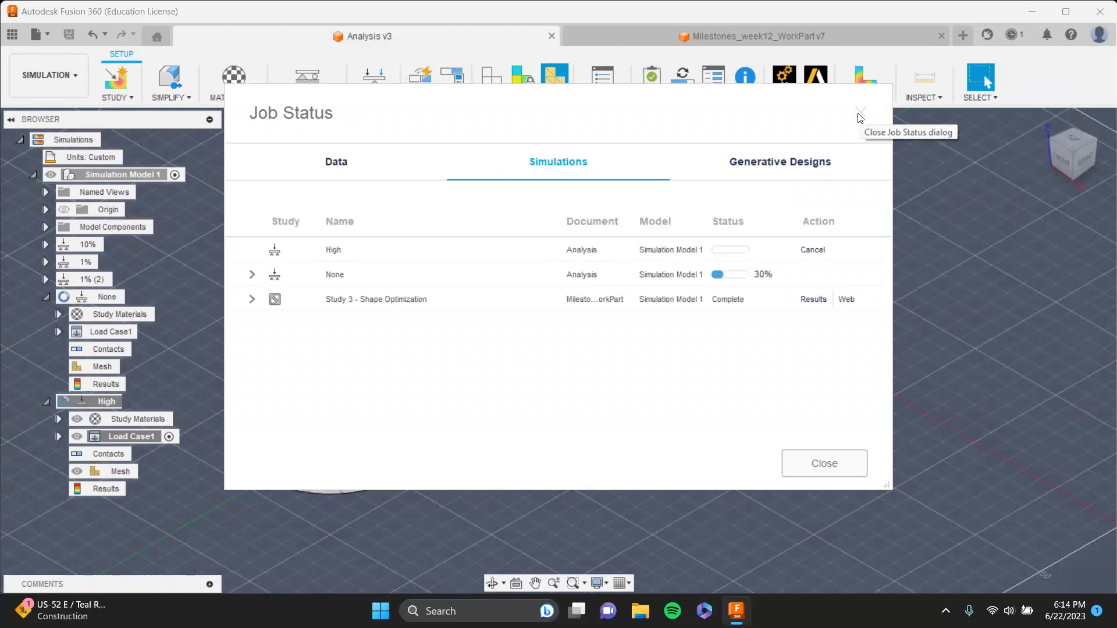
click(860, 116)
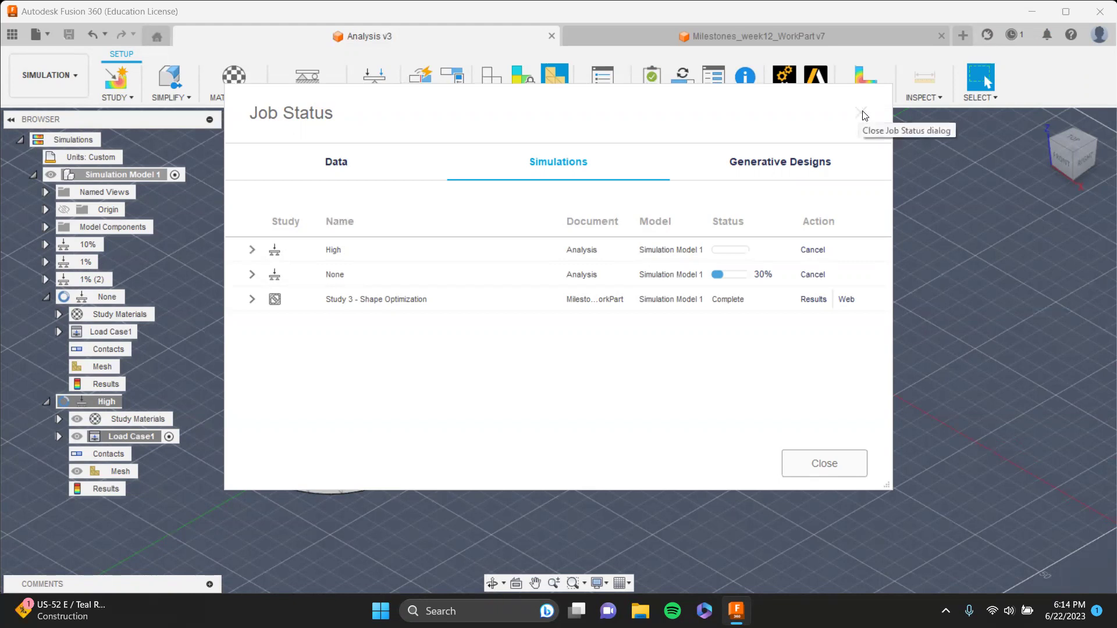
click(864, 114)
middle_drag(579, 567, 663, 586)
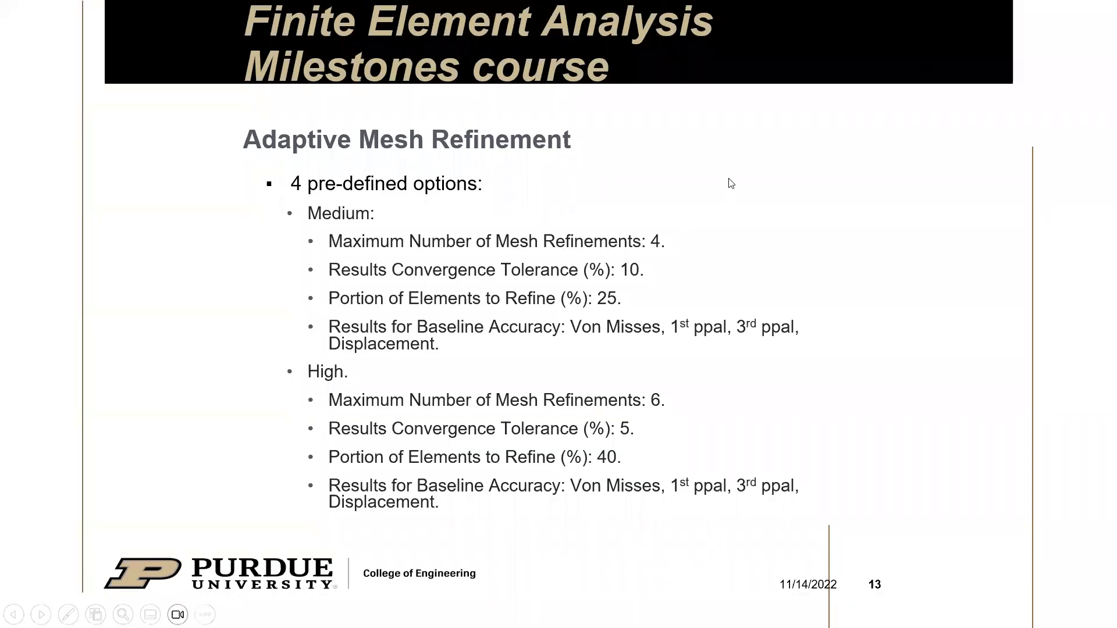
- Switch back to Fusion 360, clone the High study and set the copy's adaptive mesh refinement control to Custom
click(753, 146)
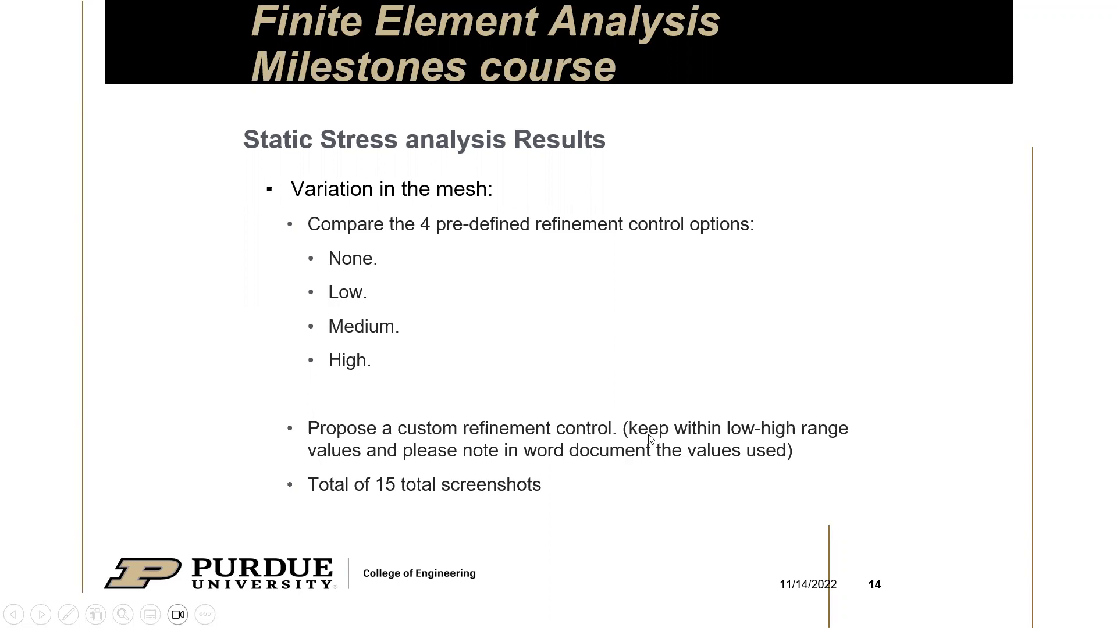
key(alt+Tab)
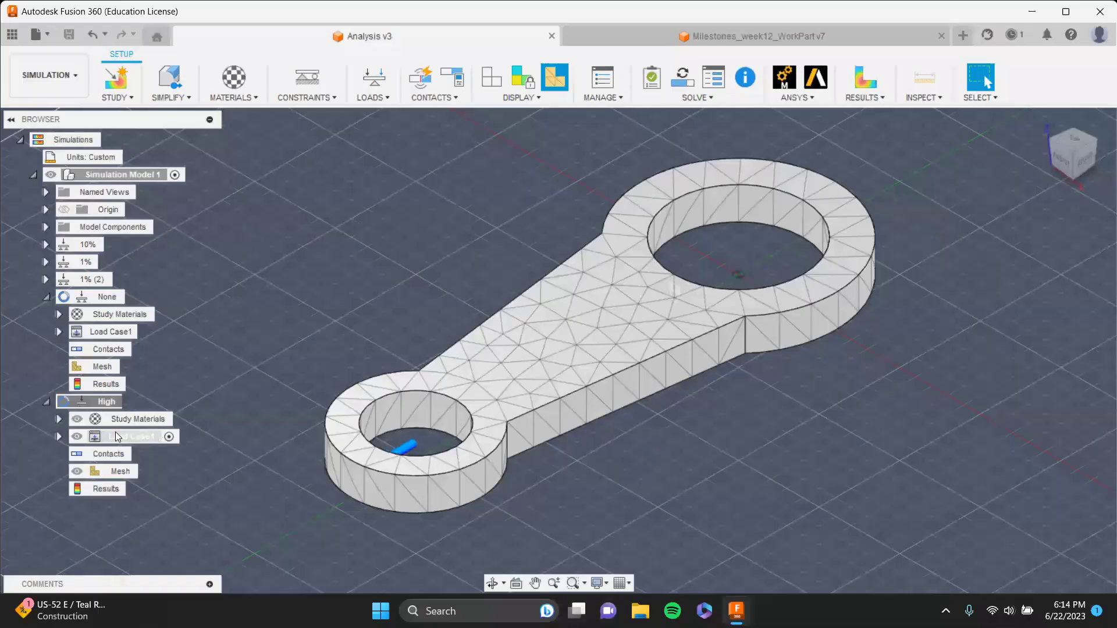
right_click(135, 404)
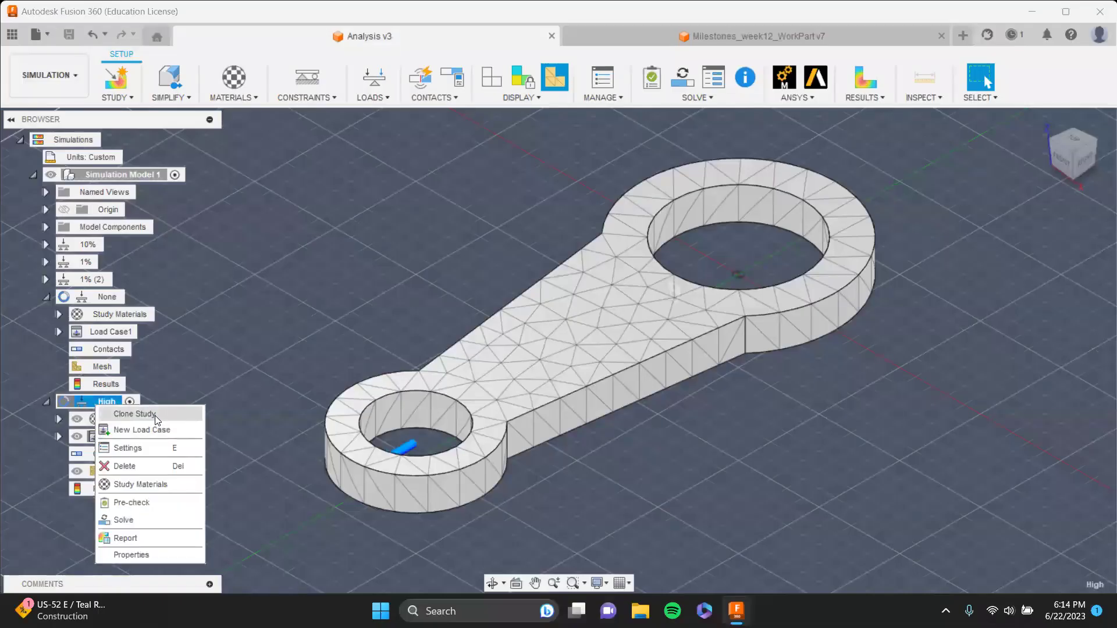
click(155, 415)
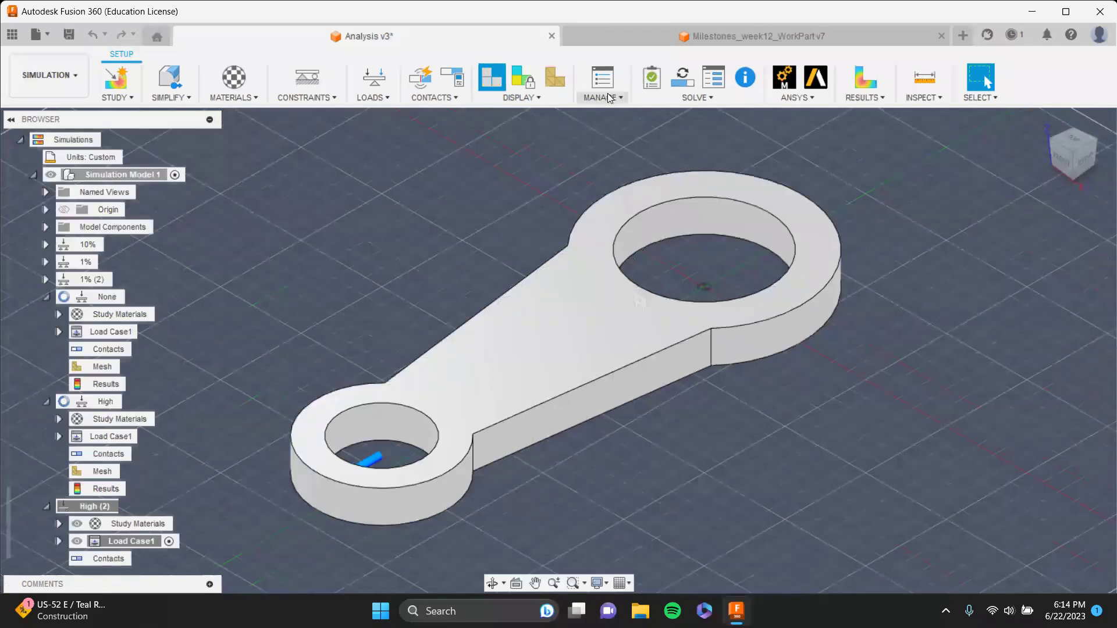
click(317, 262)
drag(732, 280, 783, 280)
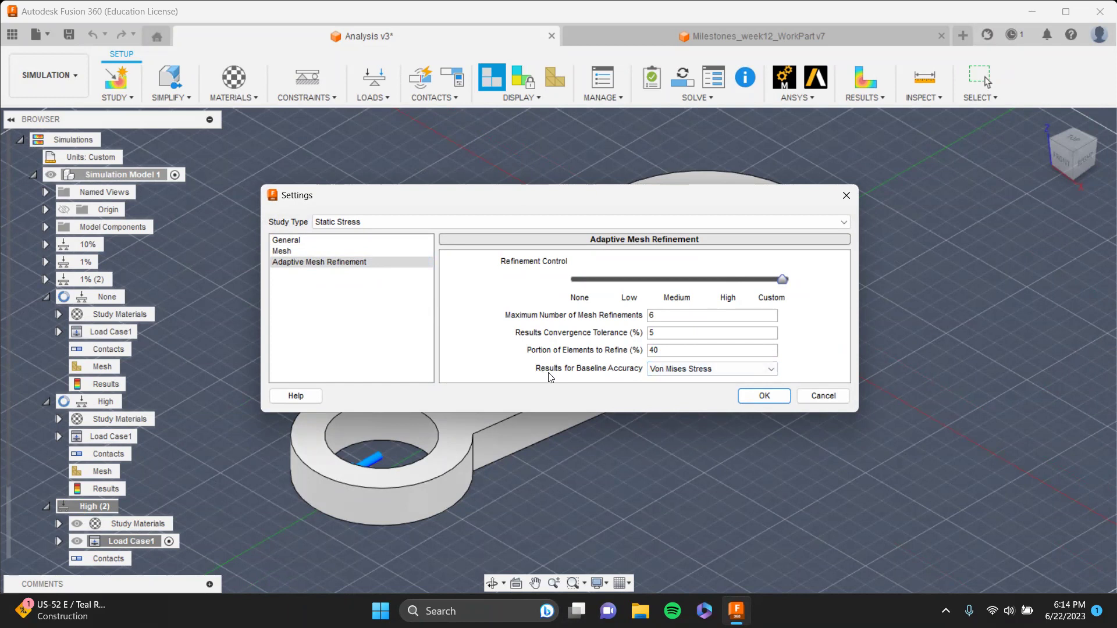
- Look through the available baseline accuracy results and study types in the cloned study's settings
click(673, 371)
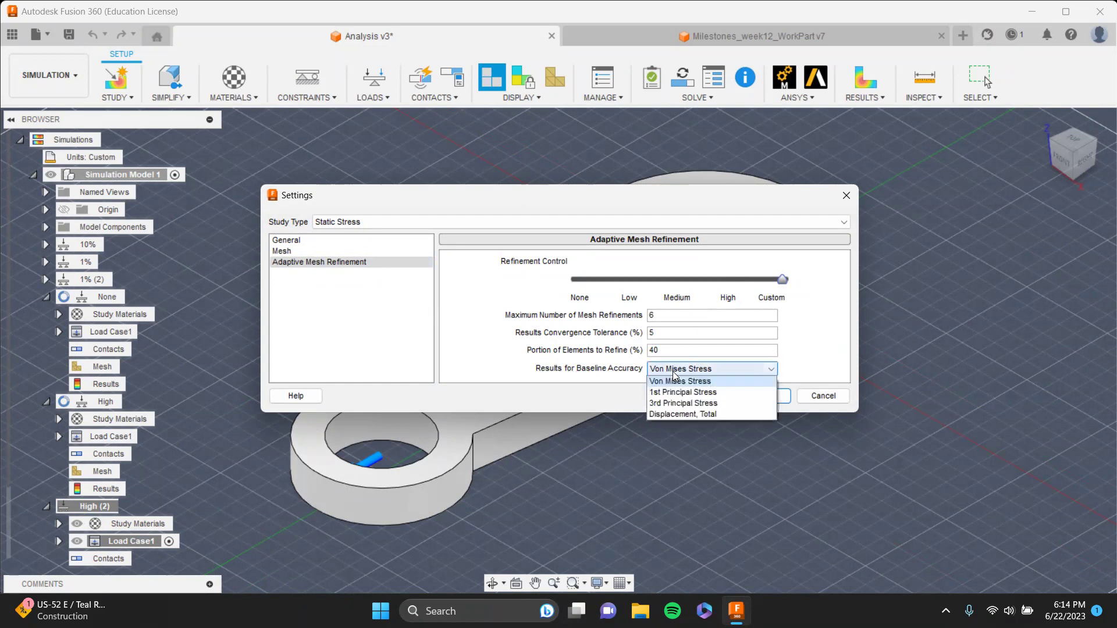
click(672, 370)
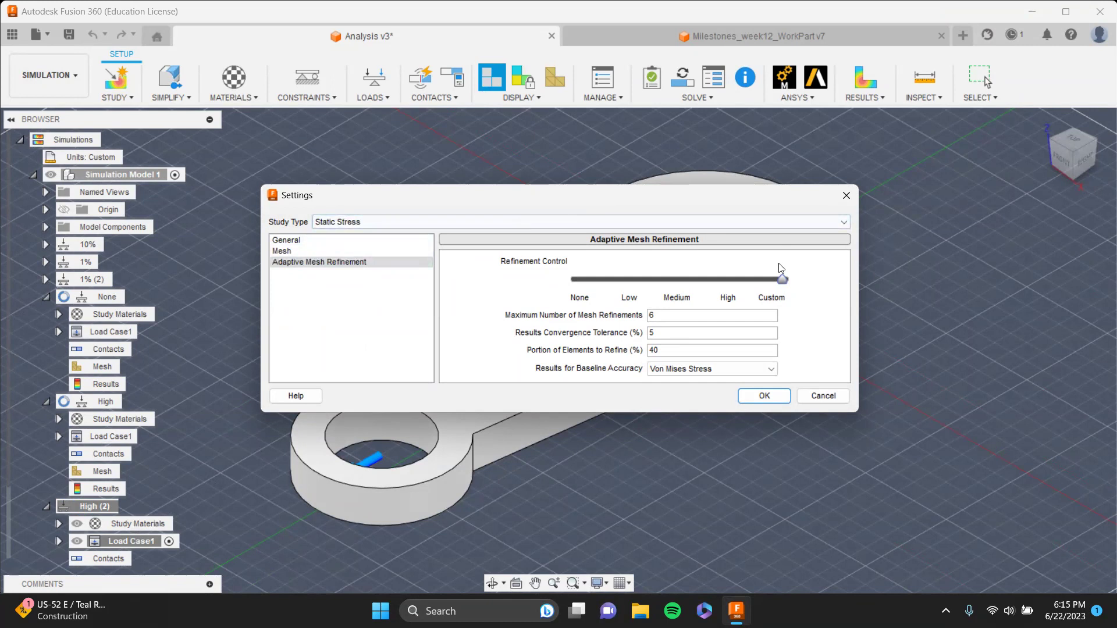
click(673, 221)
click(620, 193)
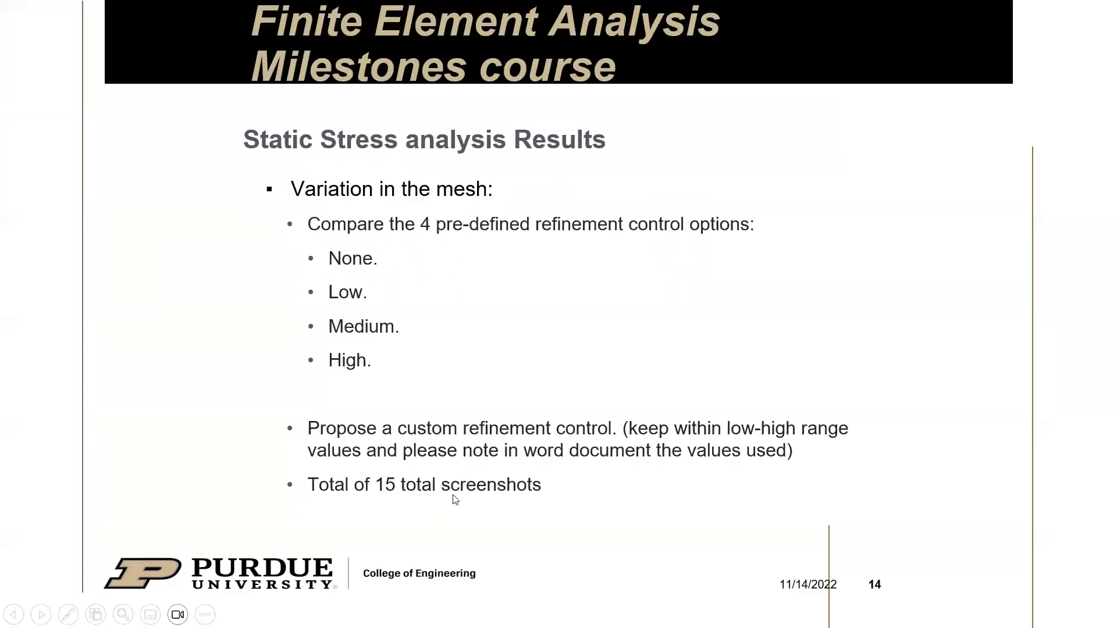
- Leave the slide show in PowerPoint, change the screenshot total on slide 14 to 16, and resume presenting from that slide
key(Escape)
click(523, 468)
key(BackSpace)
text(6)
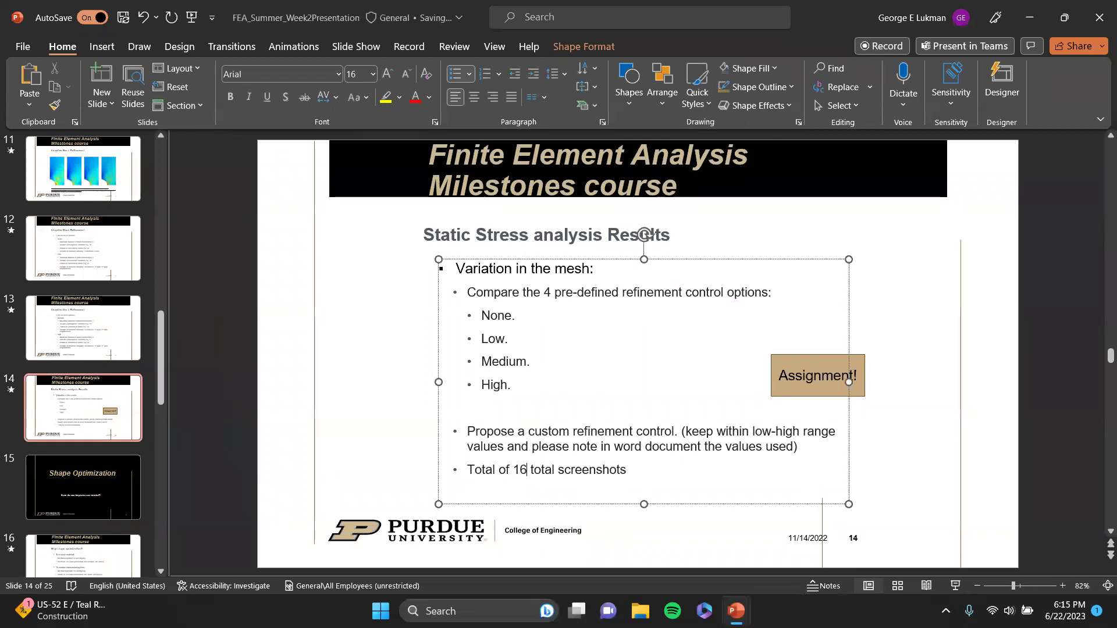
click(1013, 433)
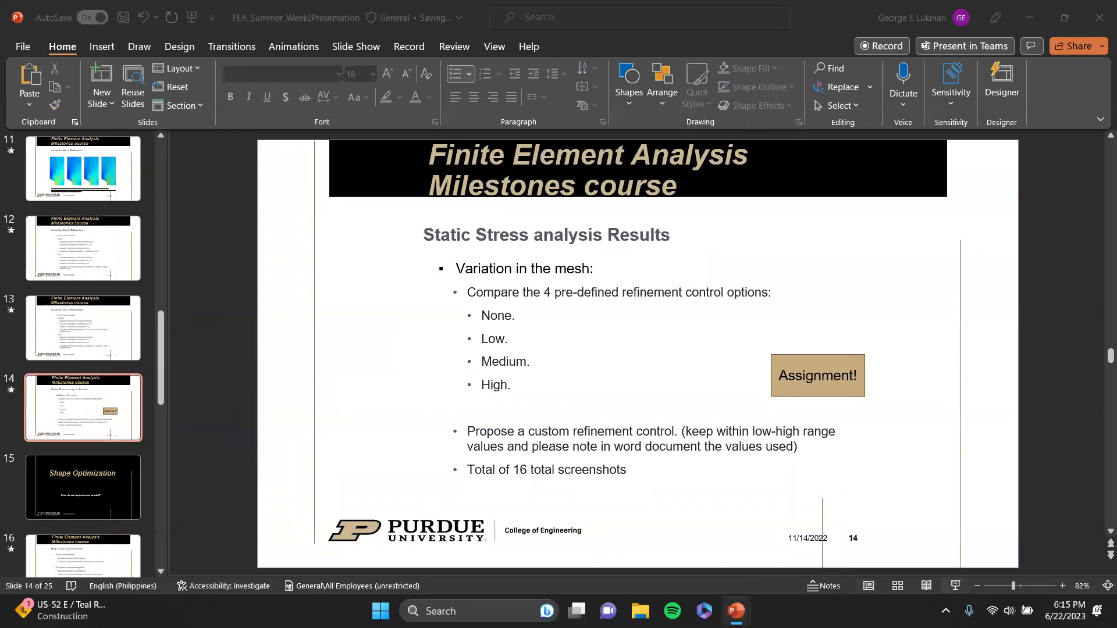
key(shift+F5)
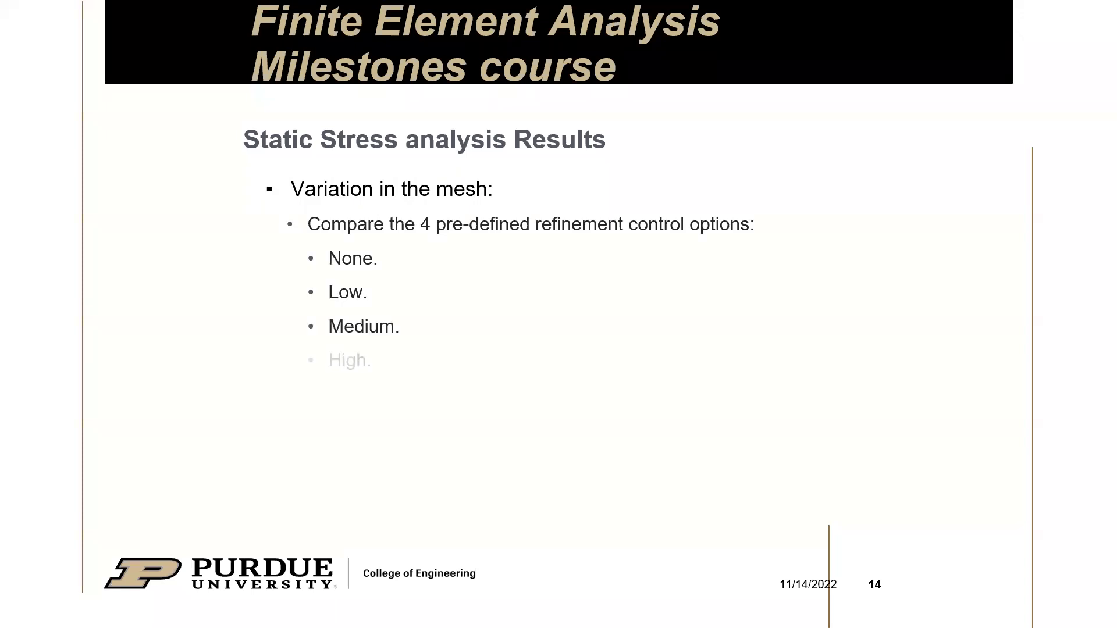